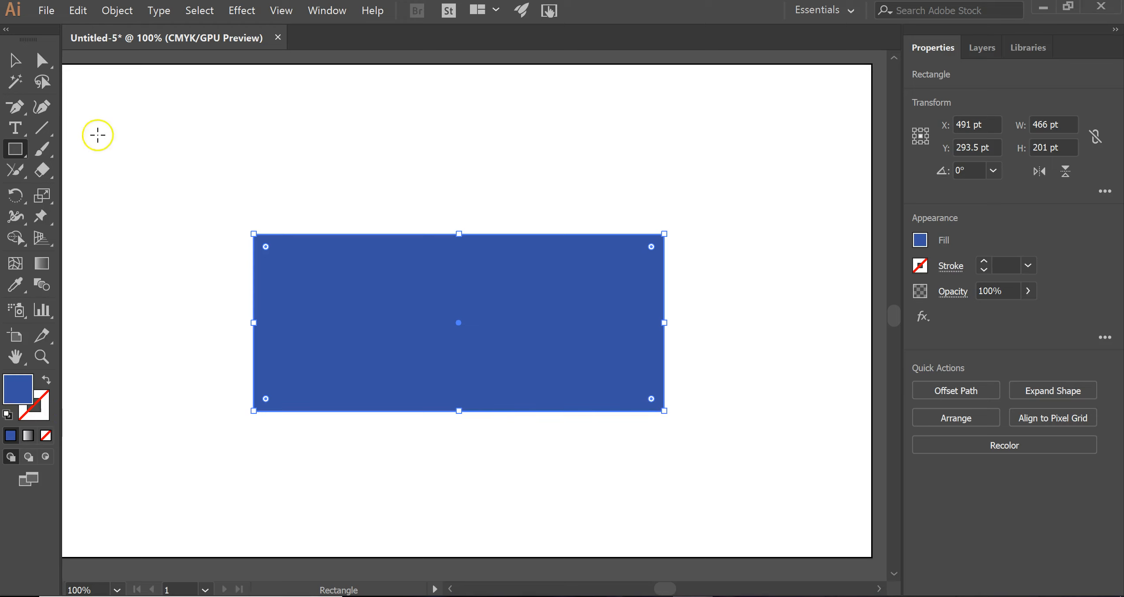
- Move the blue rectangle about 79 pt to the left and draw a second rectangle about 184 by 201 pt beside it
left_click(13, 60)
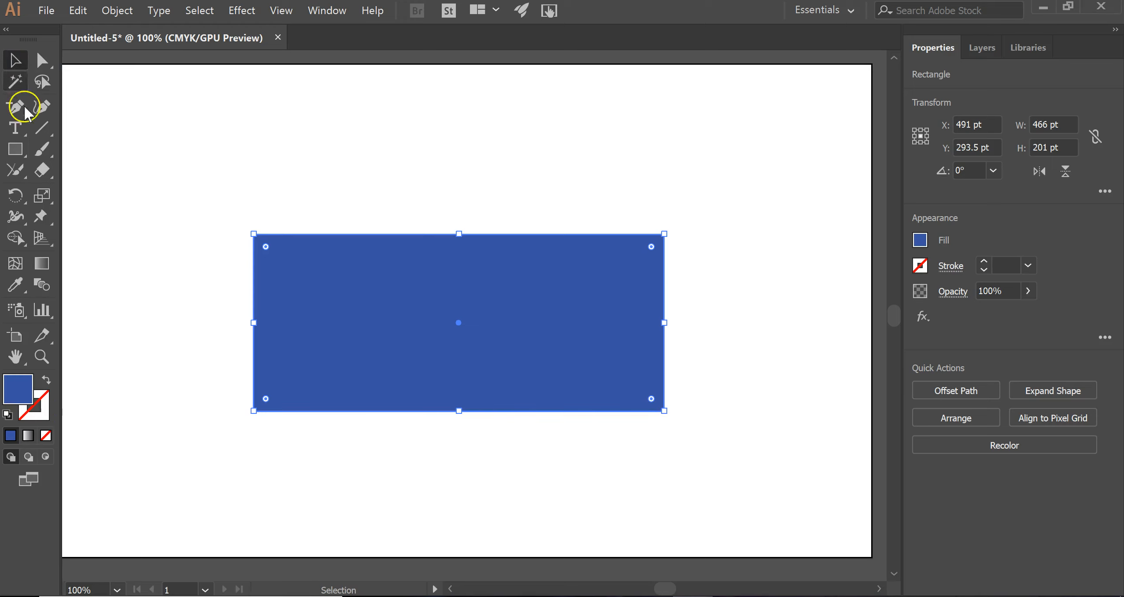
left_click_drag(458, 328, 388, 331)
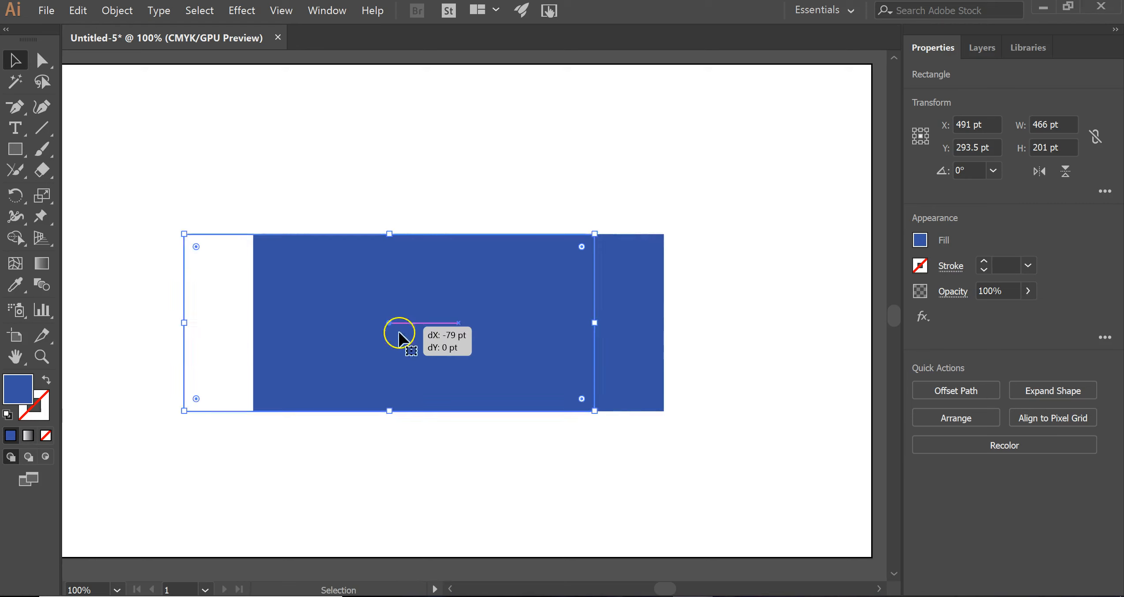
left_click(677, 348)
left_click(16, 149)
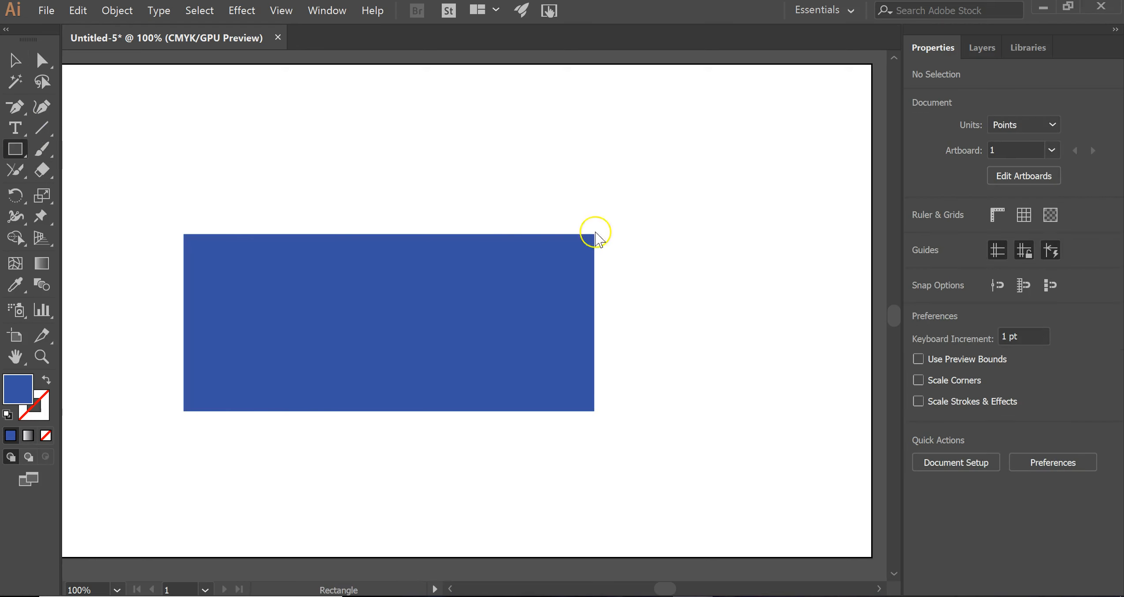
left_click_drag(635, 235, 797, 409)
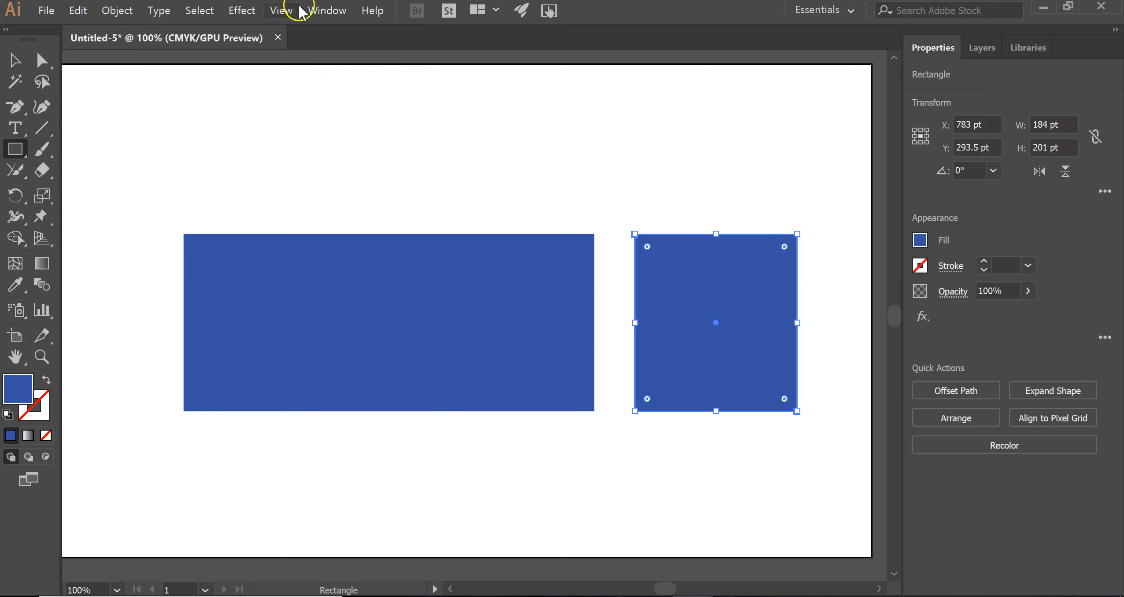
- Draw a circle about 92.5 pt in diameter with the Ellipse tool below the large rectangle
left_click(11, 154)
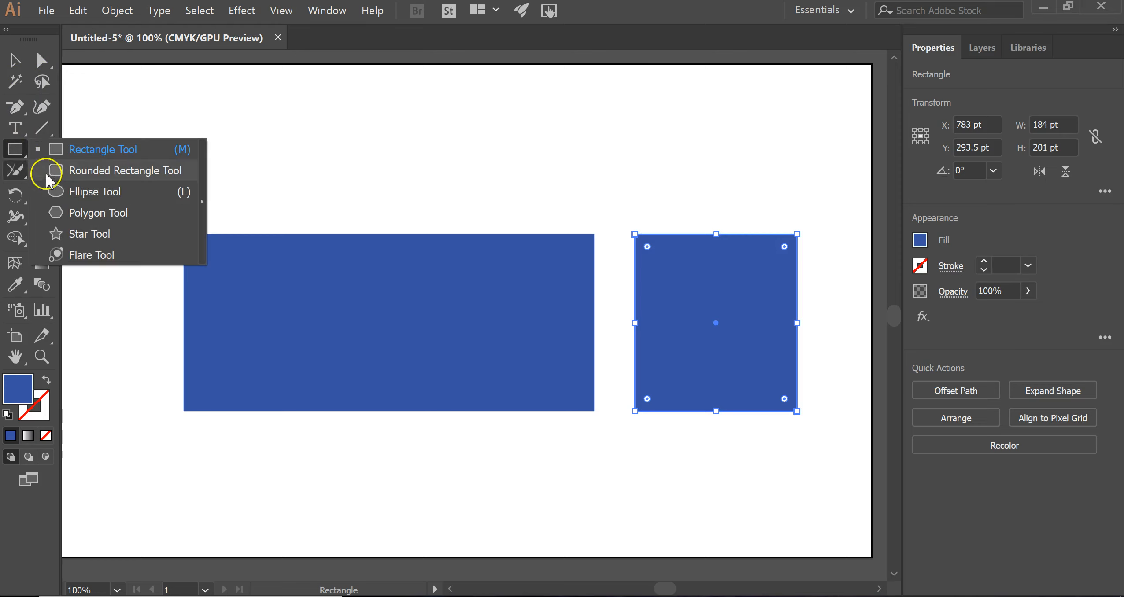
left_click(89, 194)
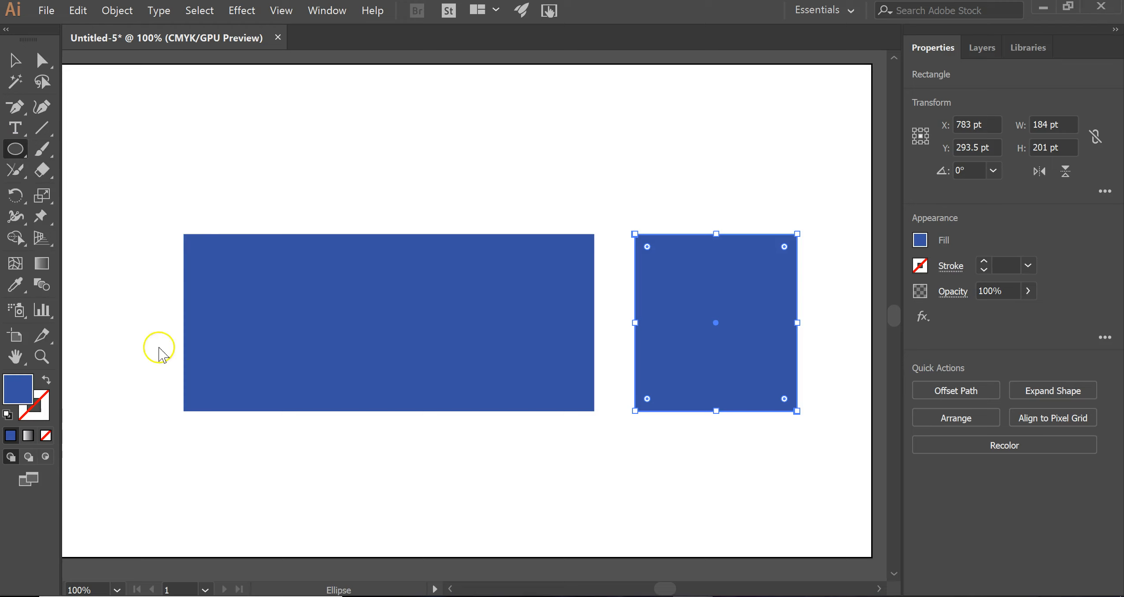
left_click_drag(235, 443, 316, 525)
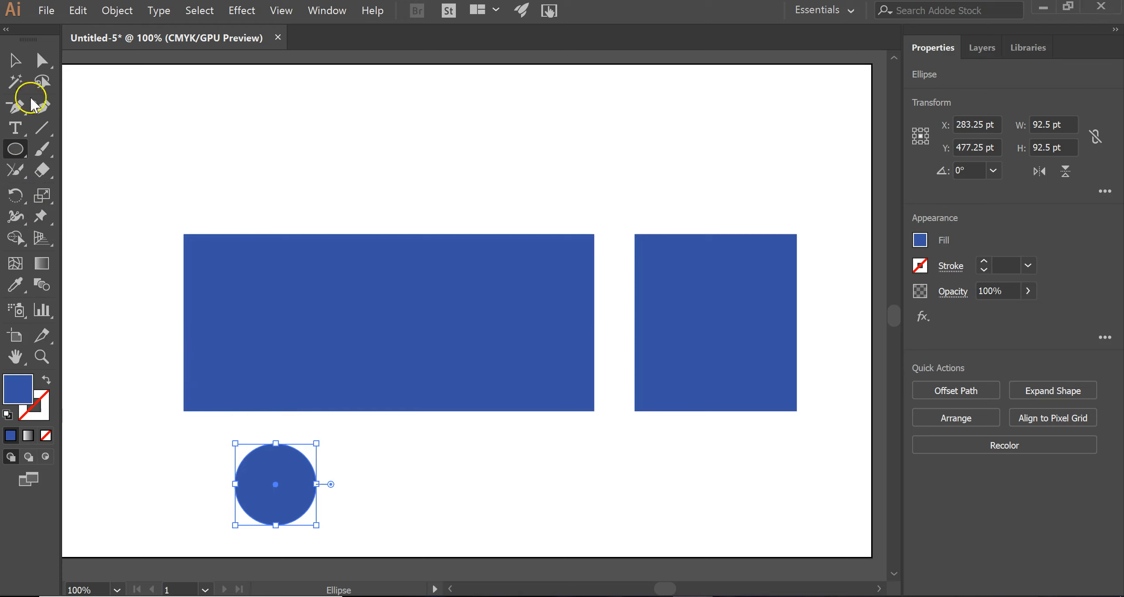
- Make two copies of the circle and spread them out in a row below the rectangles
left_click(15, 60)
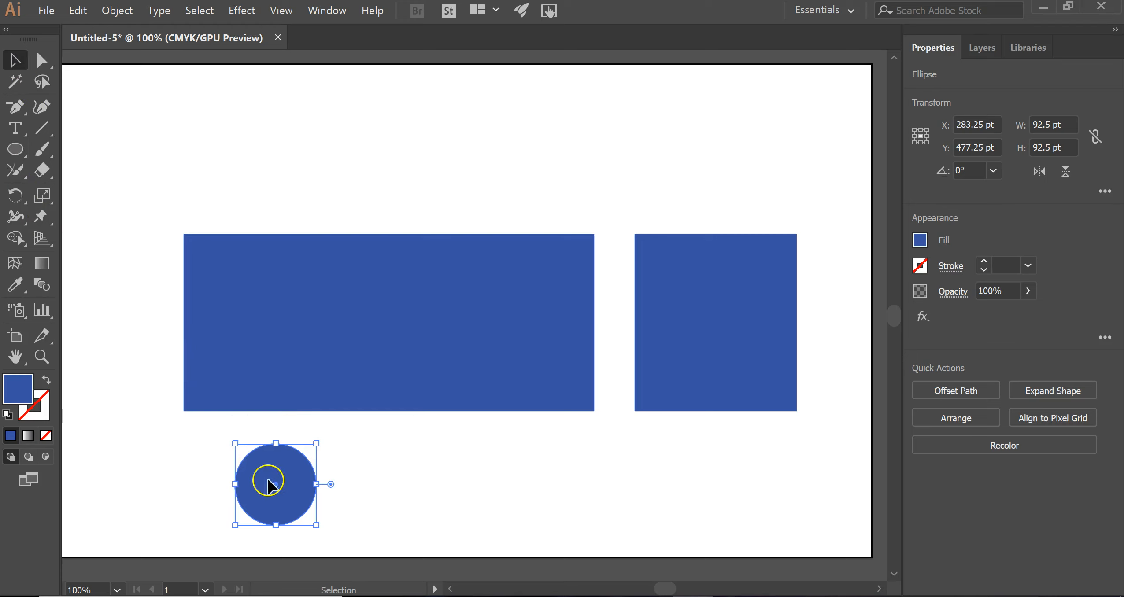
key("ctrl+c")
key("ctrl+v")
left_click_drag(465, 325, 456, 516)
left_click_drag(475, 316, 648, 498)
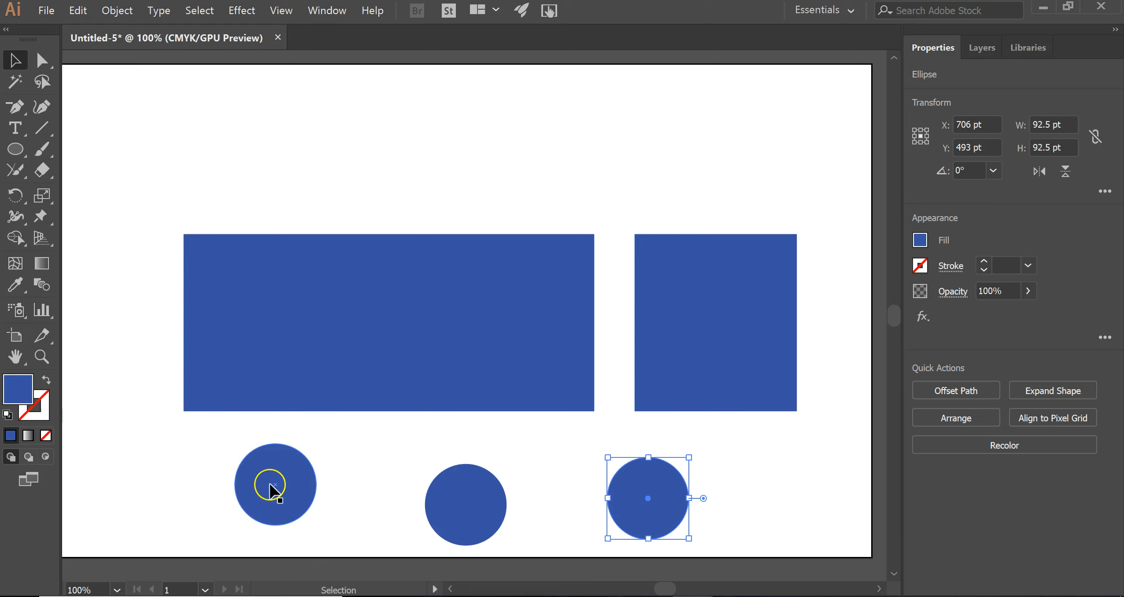
- Place two of the circles side by side, centered on the large rectangle's bottom edge near its left end
left_click_drag(277, 491, 245, 419)
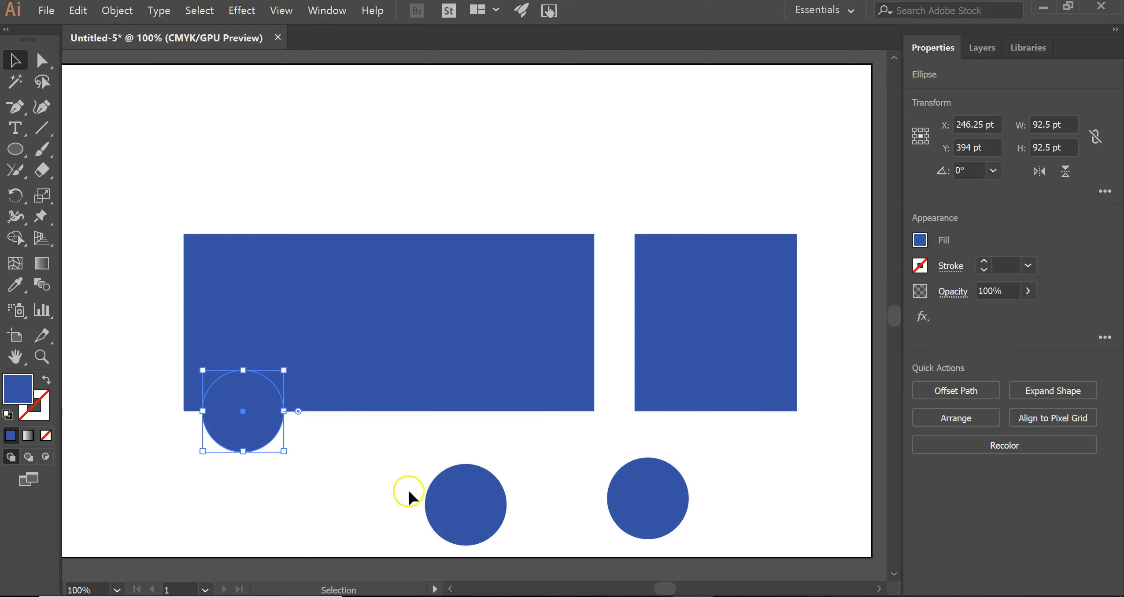
left_click_drag(468, 505, 337, 409)
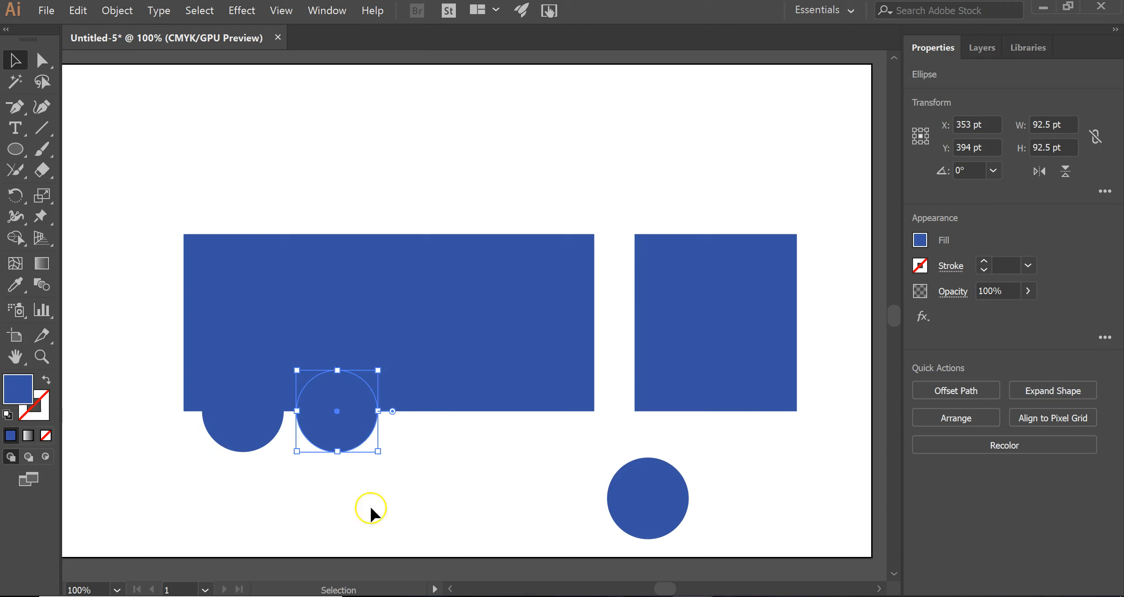
left_click(272, 501)
- Cut the two circles out of the large rectangle using Pathfinder's Minus Front to form wheel arches
left_click_drag(312, 340, 467, 470)
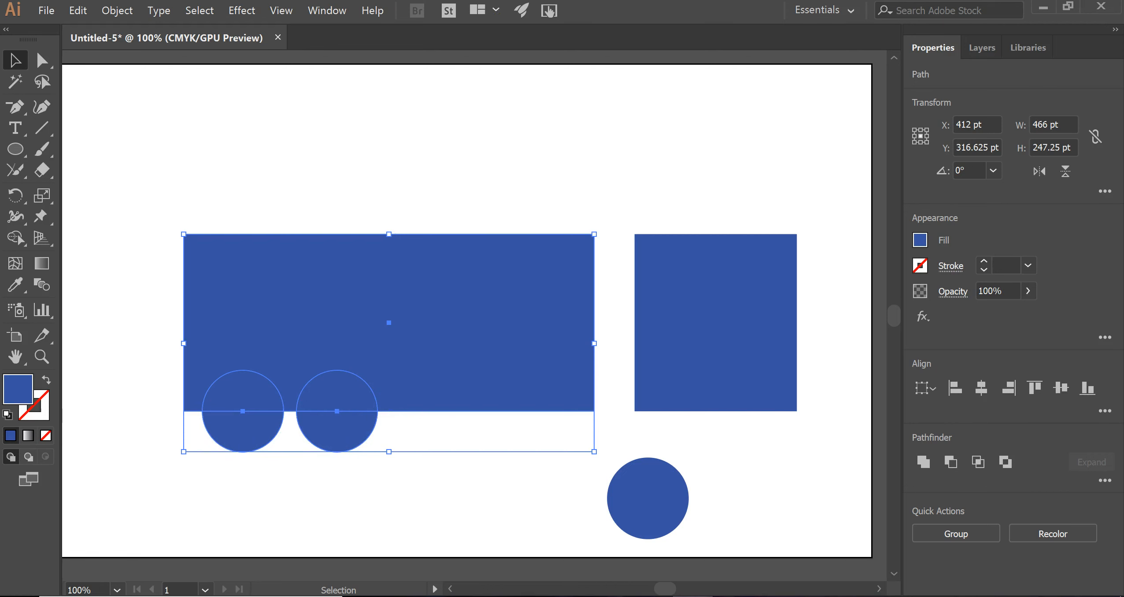
left_click(329, 10)
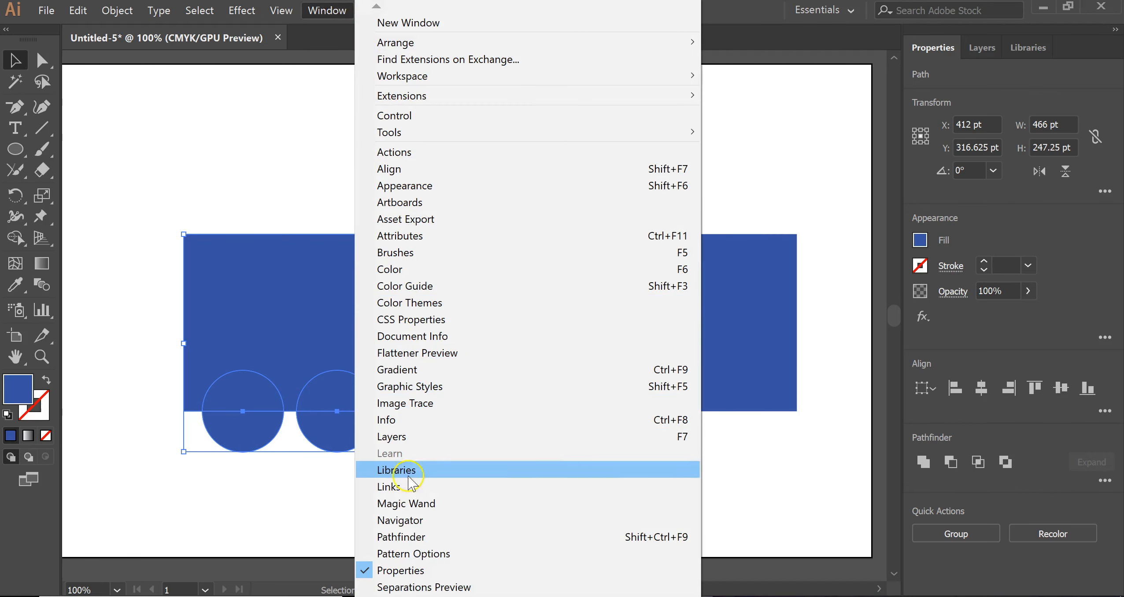
left_click(413, 539)
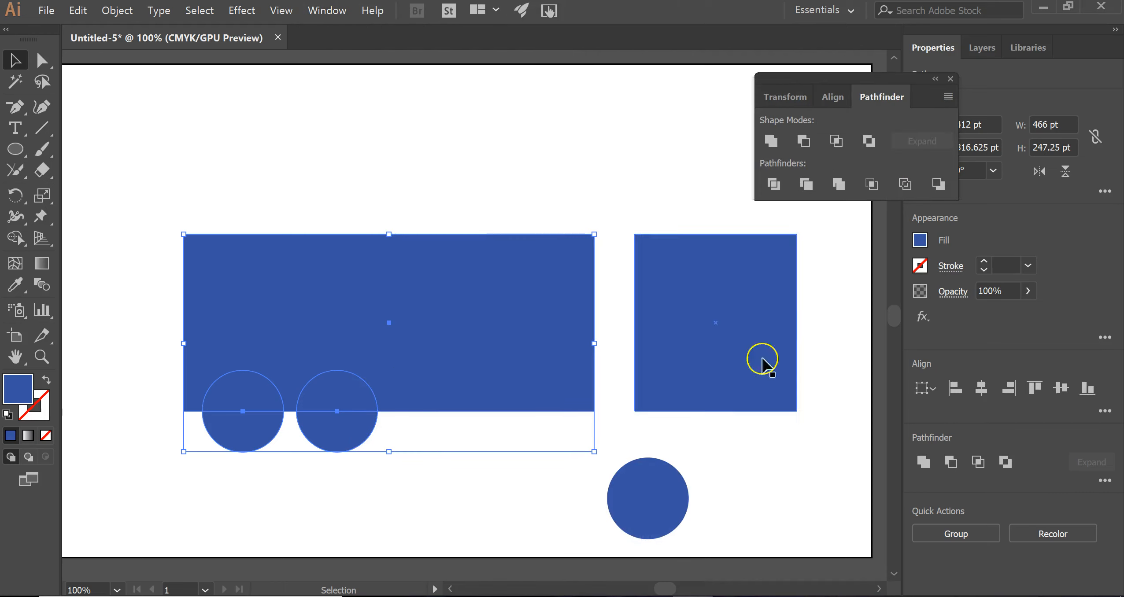
left_click(802, 141)
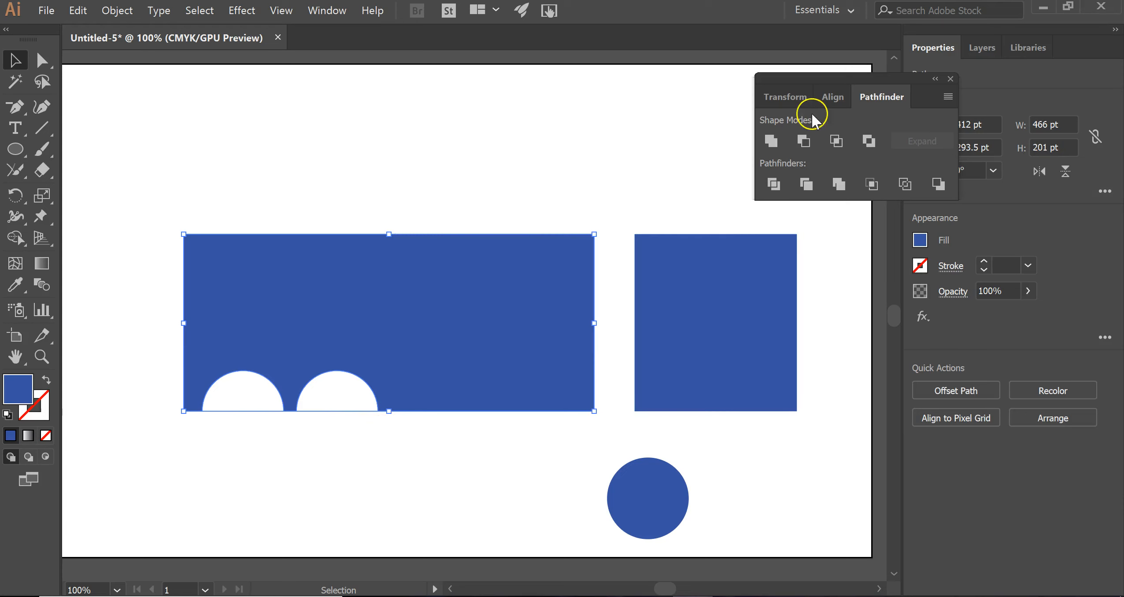
left_click(332, 415)
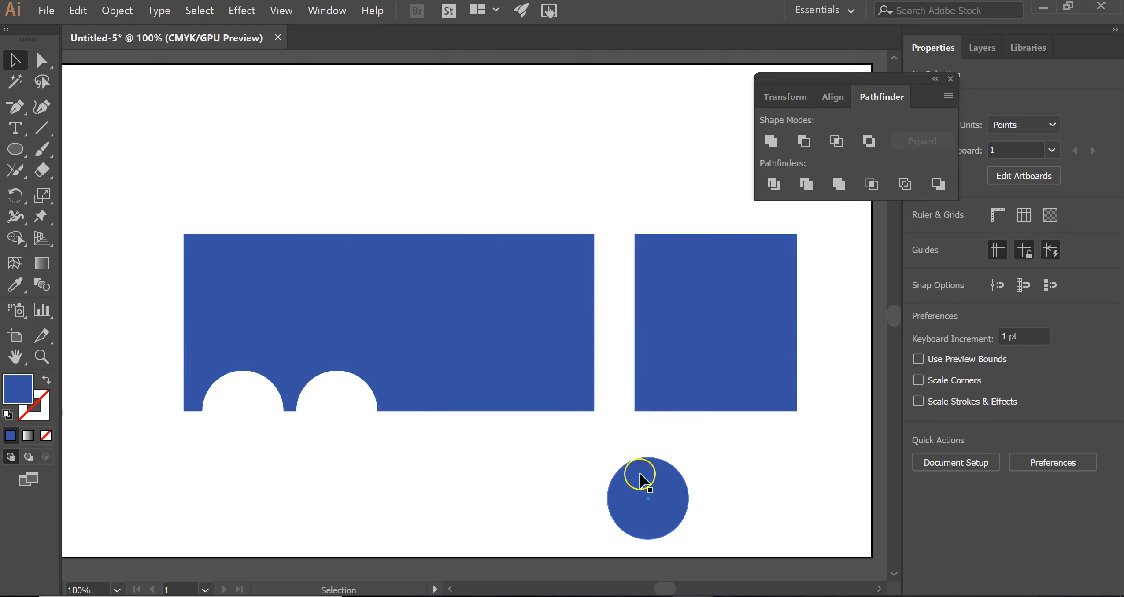
- Duplicate the remaining circle and center the copy on the bottom edge of the small rectangle
left_click(648, 502)
key("ctrl+c")
key("ctrl+v")
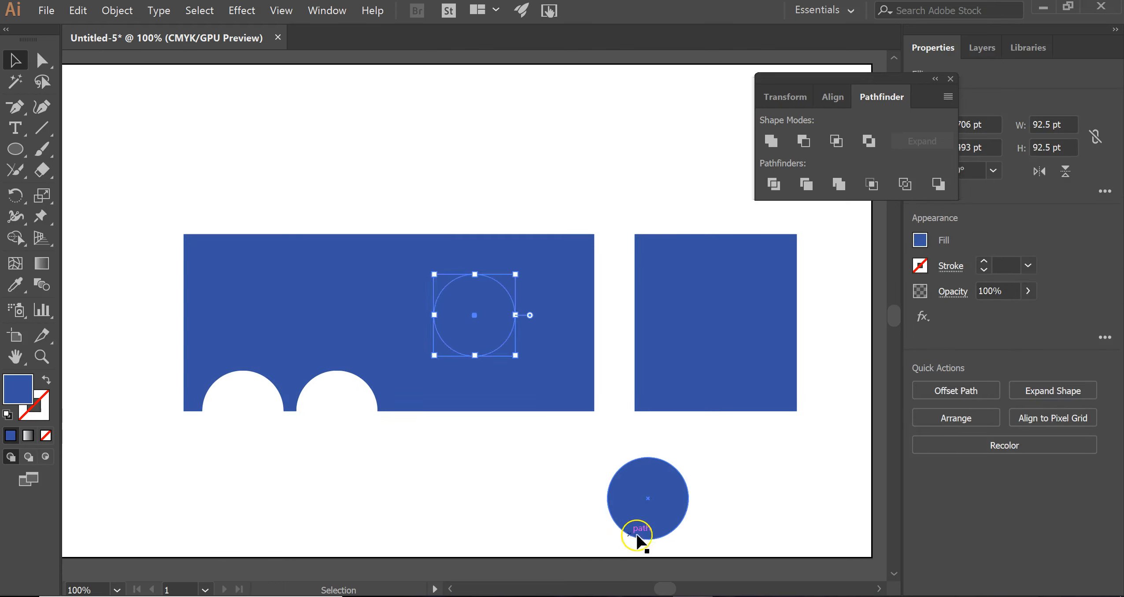
left_click_drag(475, 321, 715, 416)
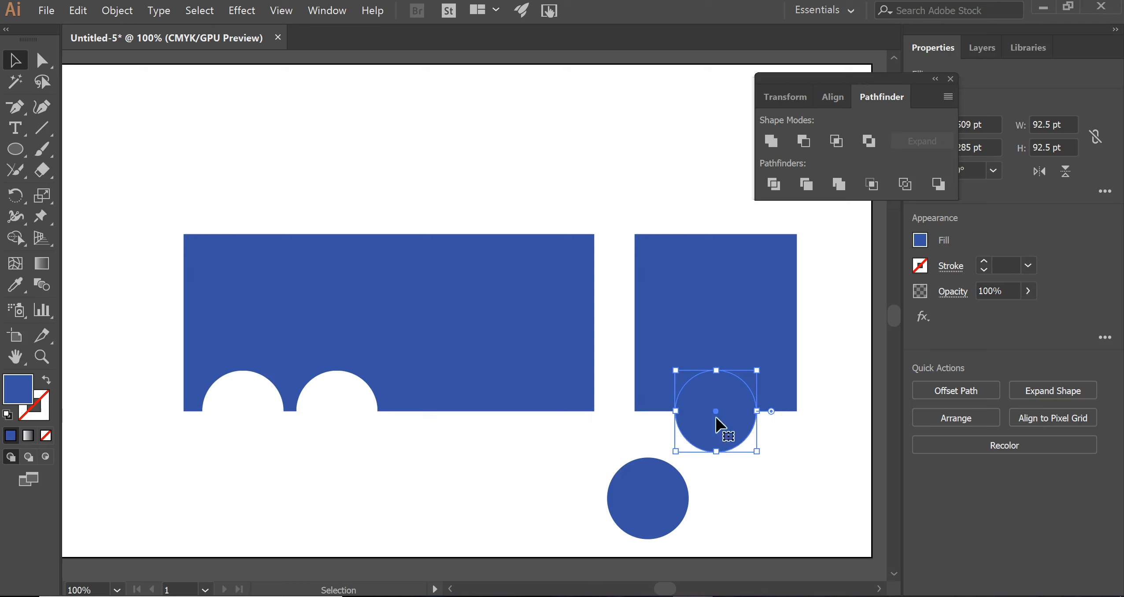
- Subtract the overlapping circle from the small rectangle with Minus Front to form its wheel arch
left_click(651, 499)
left_click_drag(630, 192, 799, 434)
left_click(800, 140)
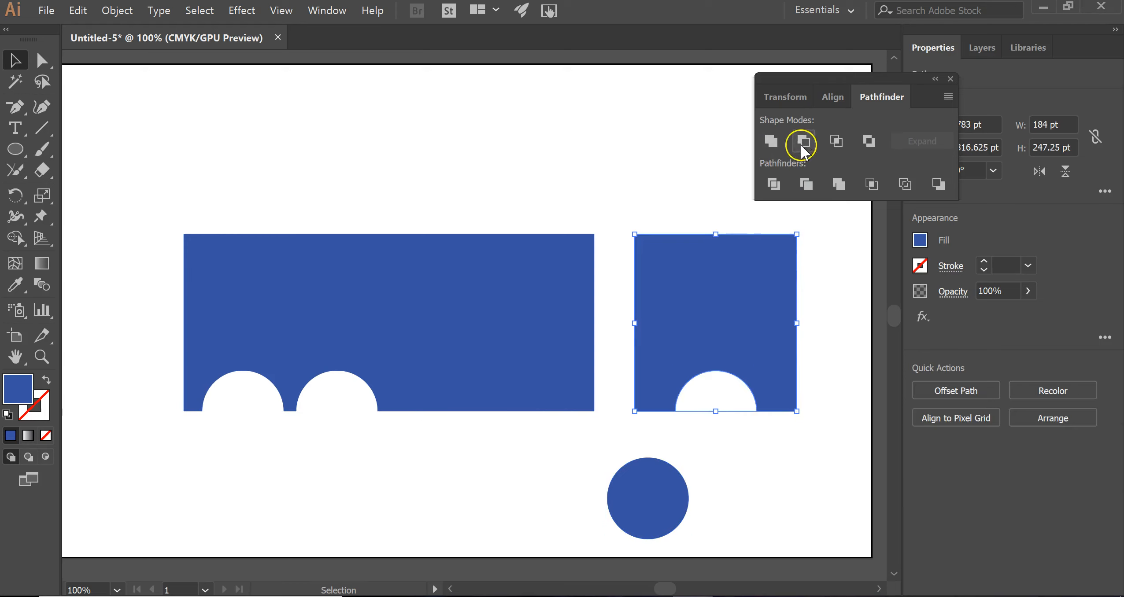
- Try to cut the remaining circle out of the large rectangle's bottom edge near its right end
left_click_drag(668, 509, 550, 412)
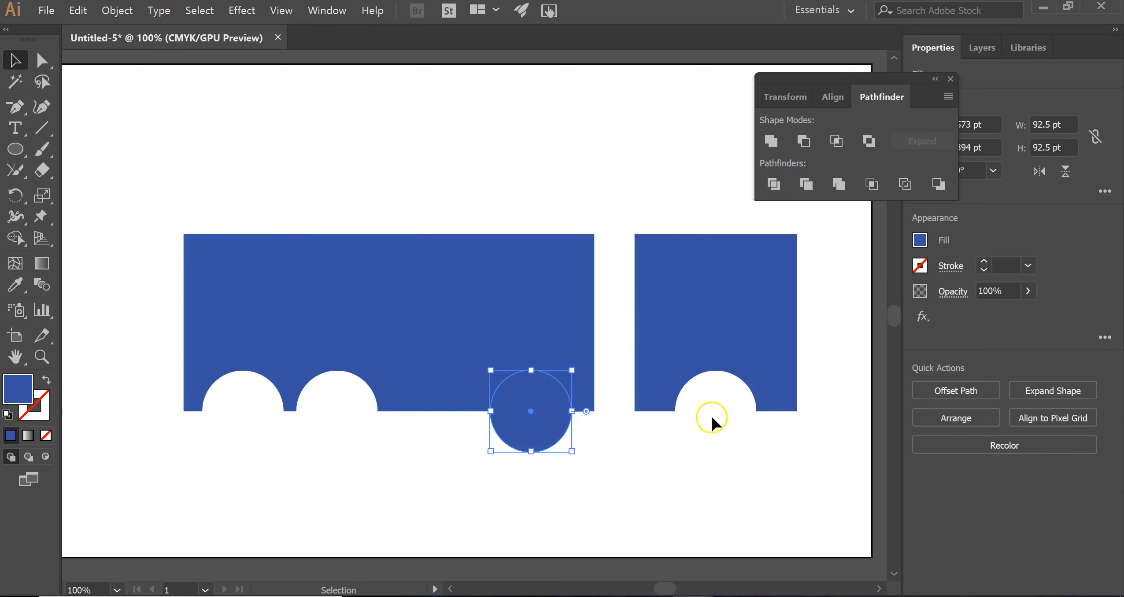
left_click_drag(393, 181, 547, 443)
left_click(804, 145)
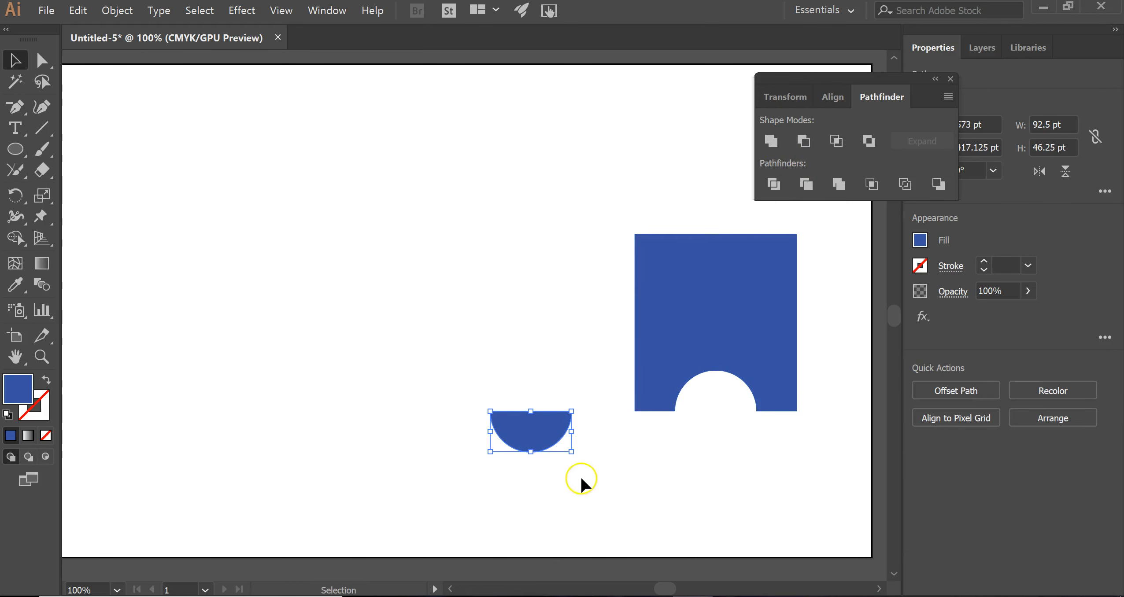
key("ctrl+z")
key("ctrl+z")
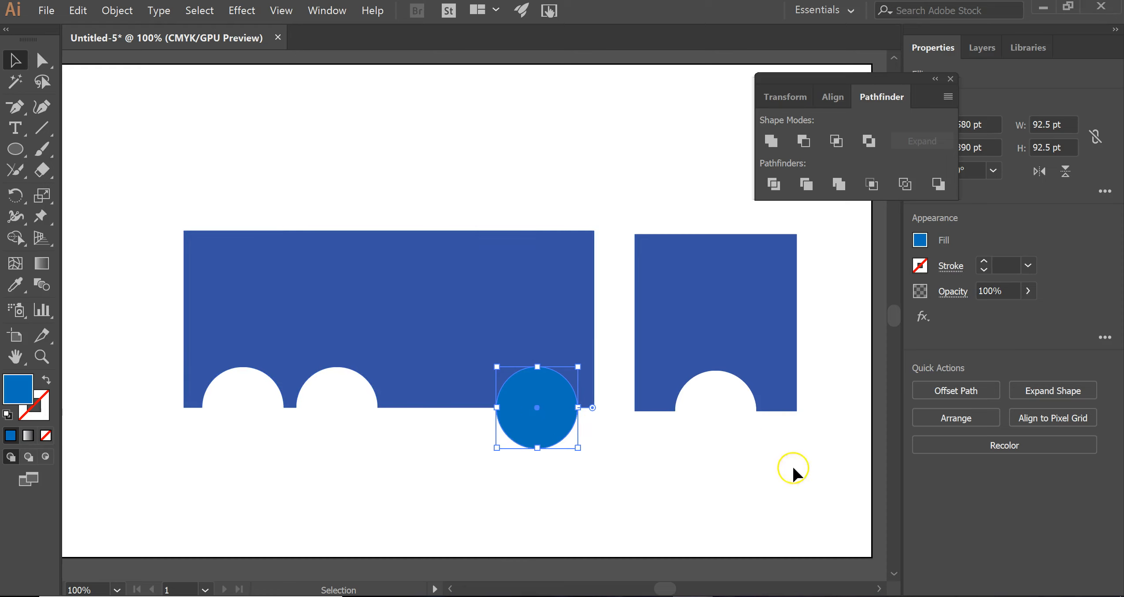
- Subtract the lighter blue circle from the large rectangle with Minus Front to form the third wheel arch
left_click_drag(390, 157, 594, 449)
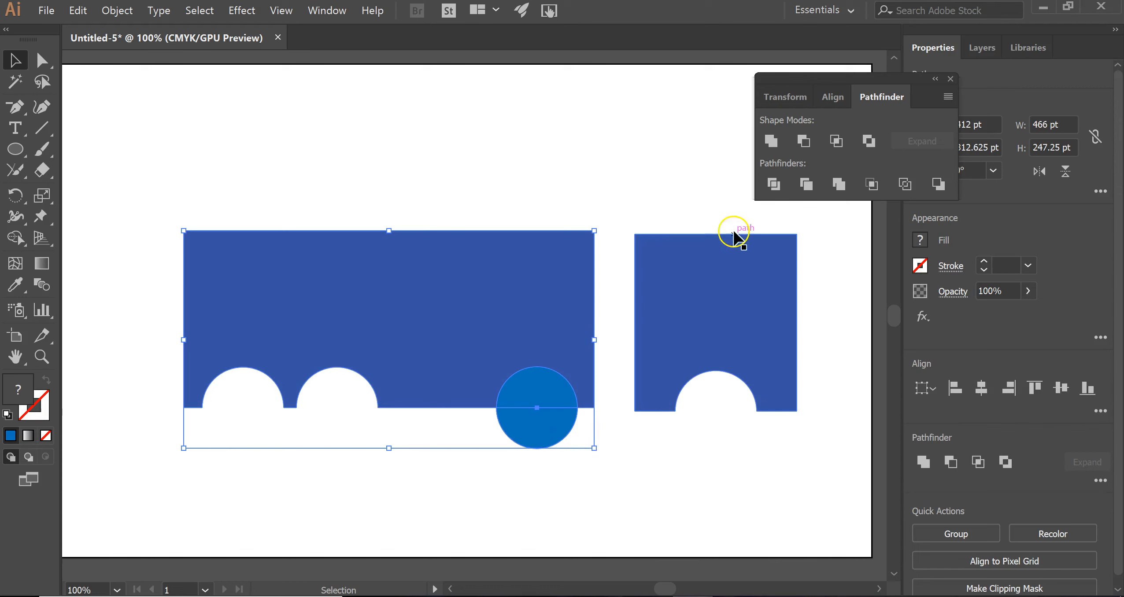
left_click(803, 140)
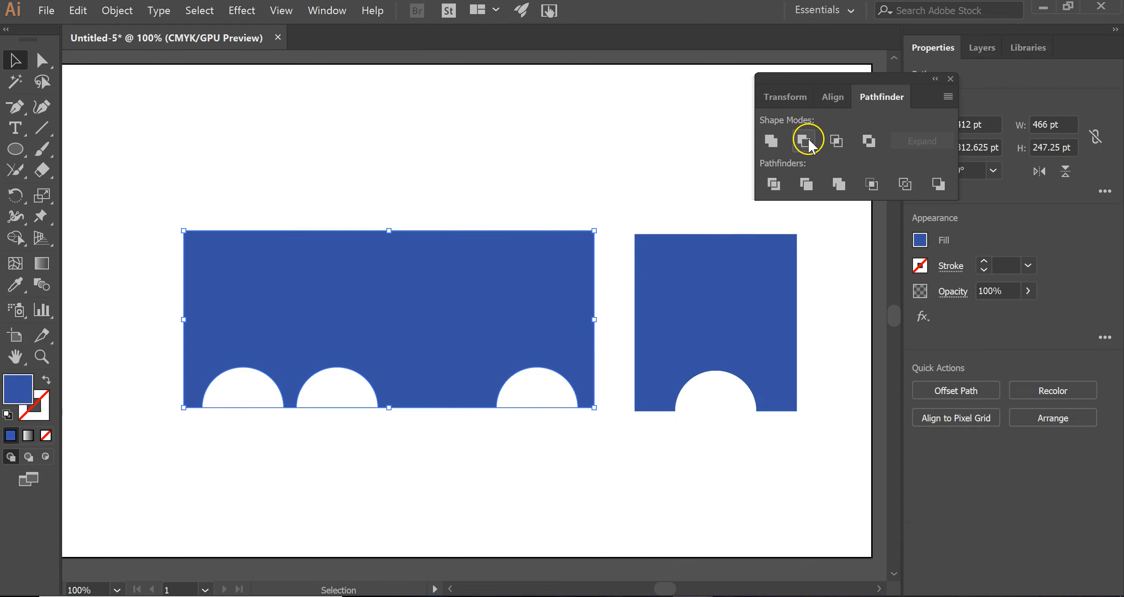
left_click(622, 447)
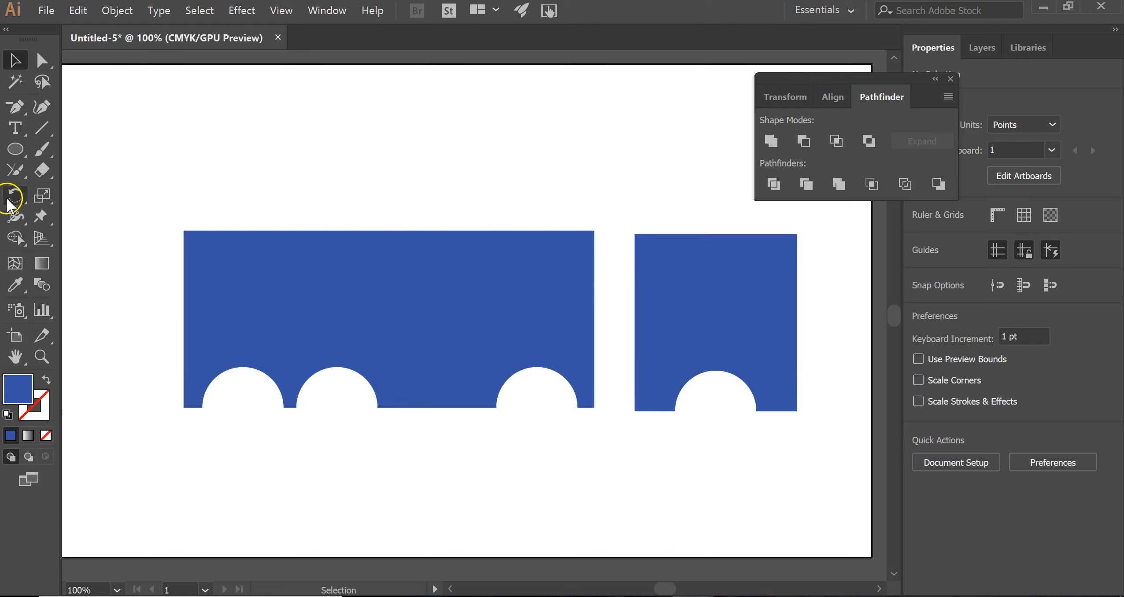
- Paste a circle into the large body's leftmost wheel arch and scale it down to about 74.3 pt as a wheel
left_click(440, 321)
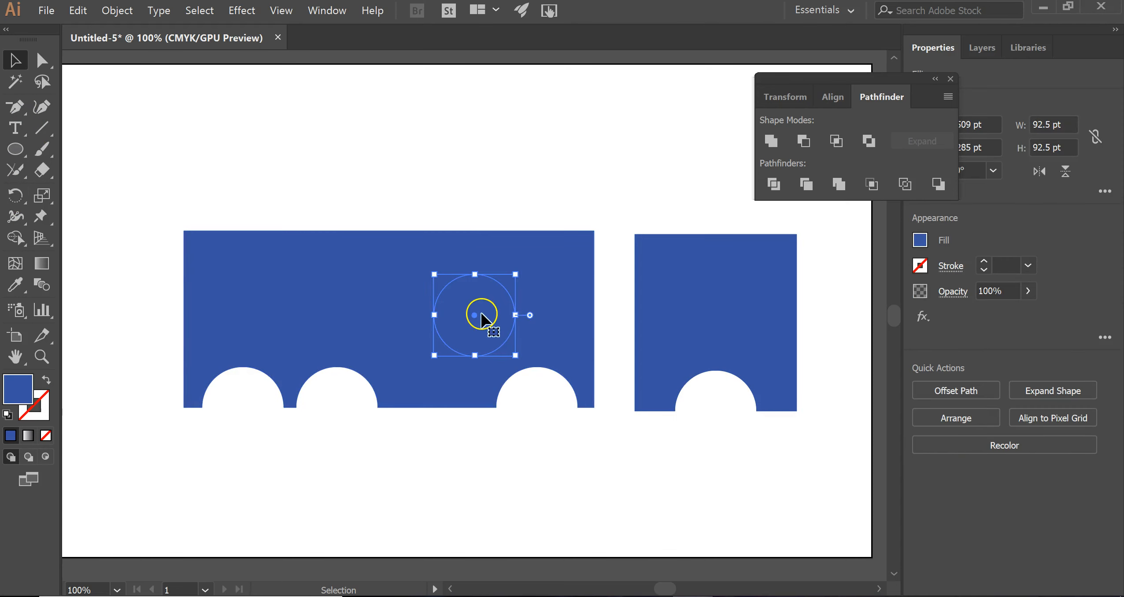
left_click_drag(475, 315, 243, 408)
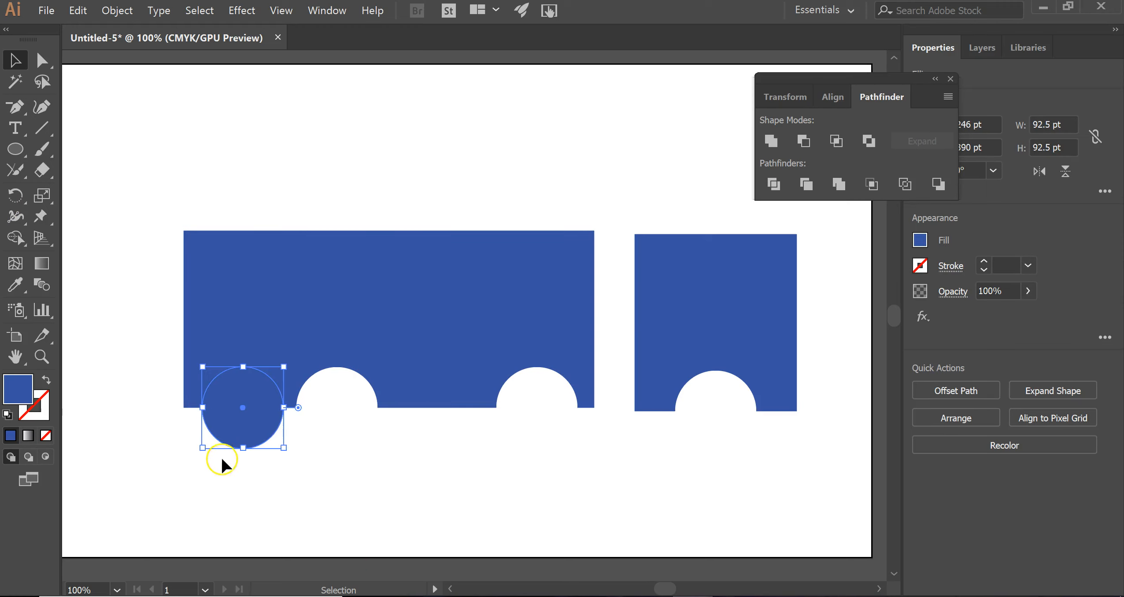
left_click_drag(203, 447, 242, 412)
left_click(300, 456)
left_click(323, 465)
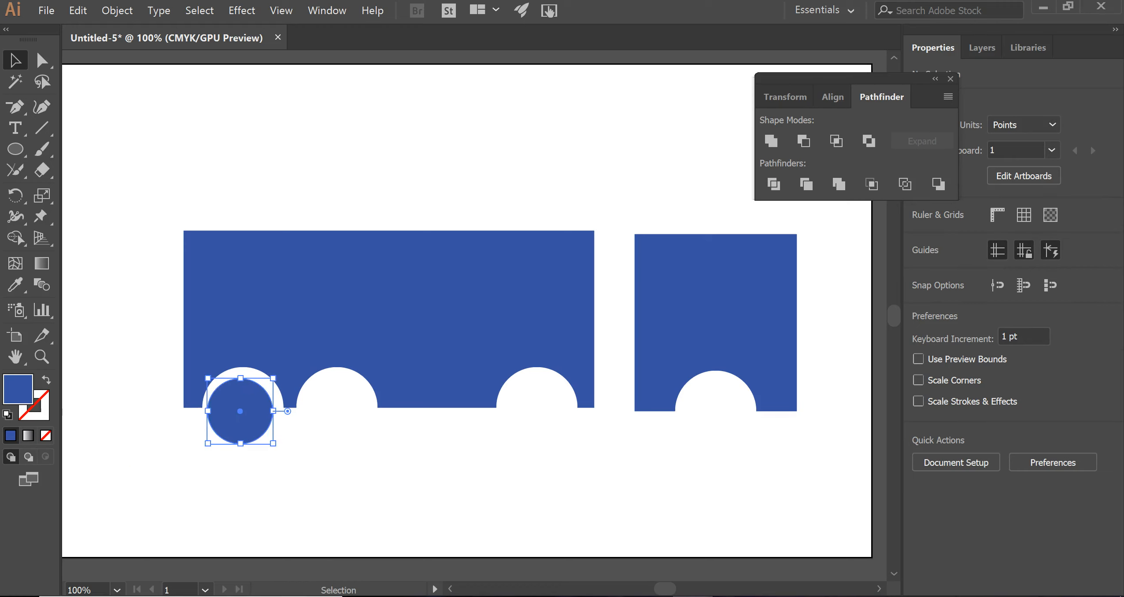
- Center the wheel circle within the leftmost wheel arch
left_click(116, 590)
left_click(150, 303)
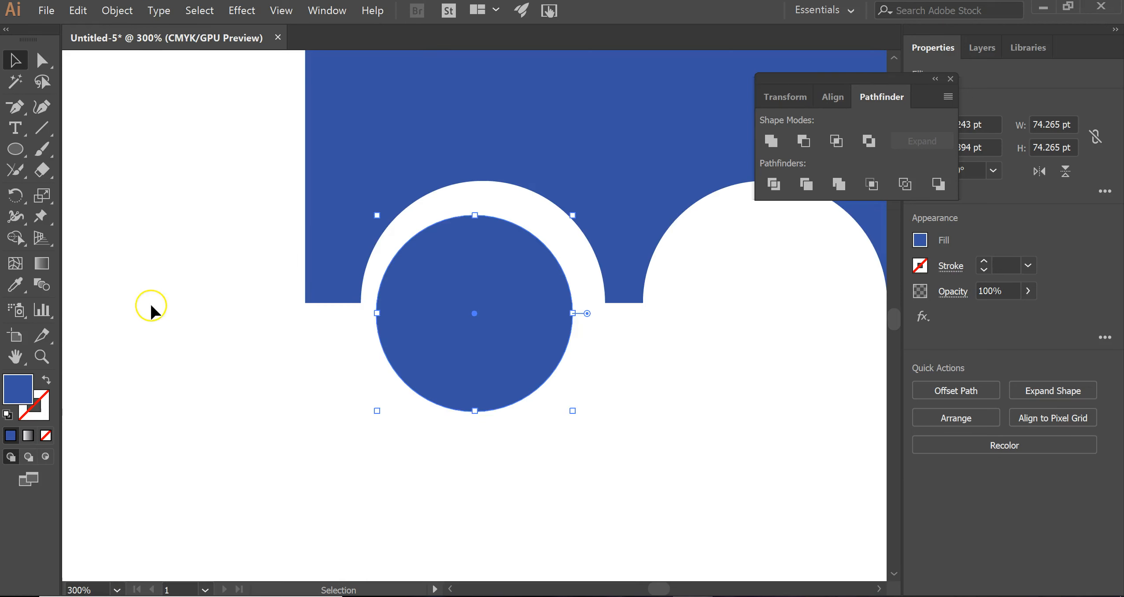
left_click_drag(472, 315, 484, 305)
left_click(739, 466)
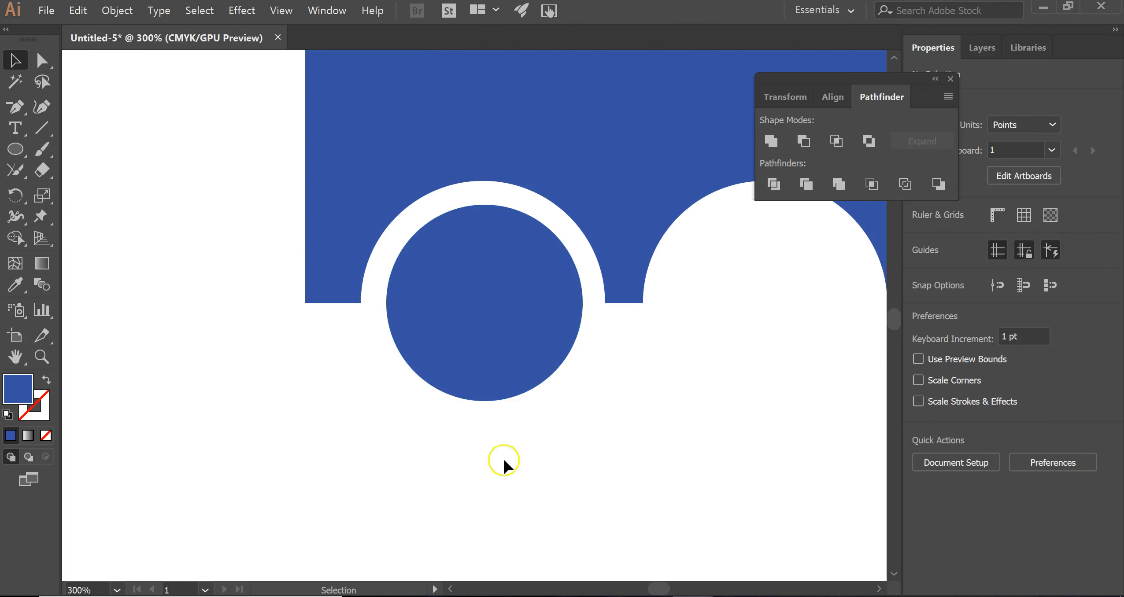
- Duplicate the wheel circle, scale the copy down to about 40.8 pt and center it on the wheel
left_click(513, 358)
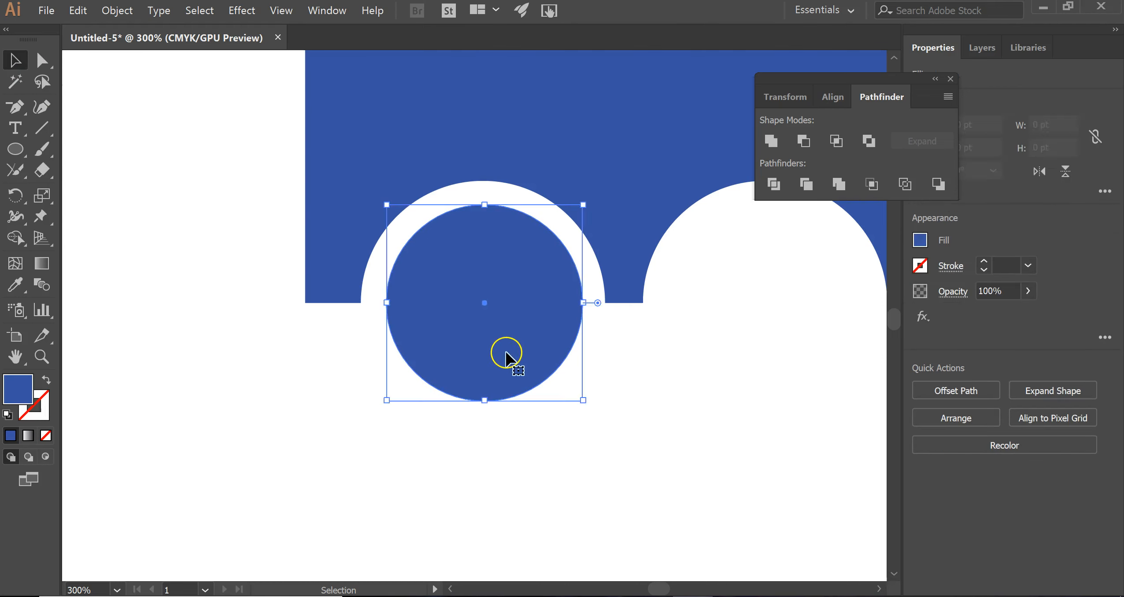
key("ctrl+v")
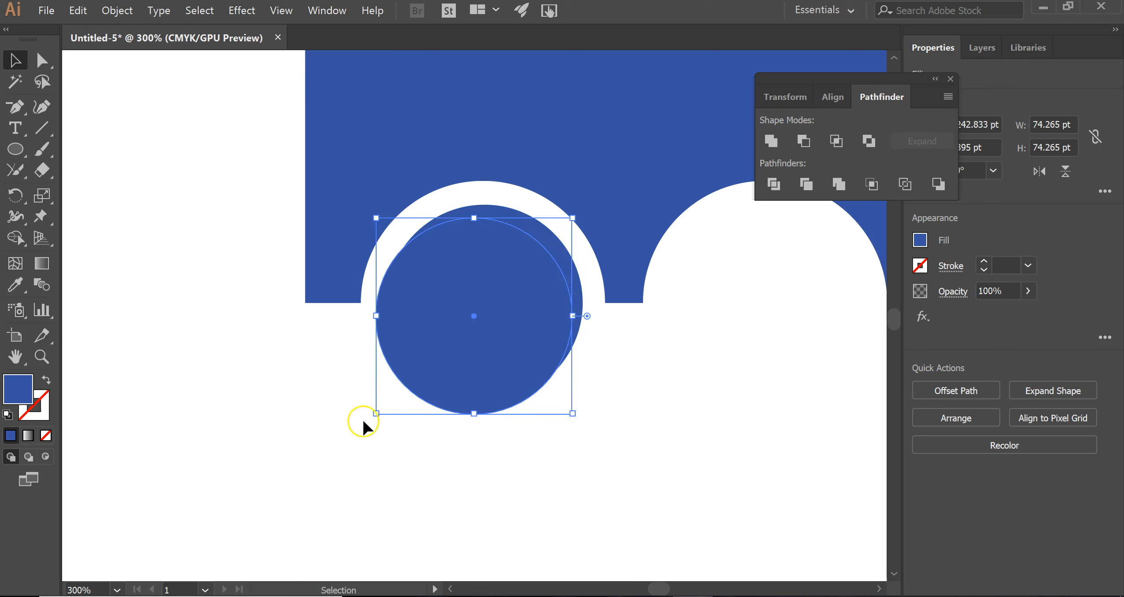
left_click_drag(377, 415, 464, 325)
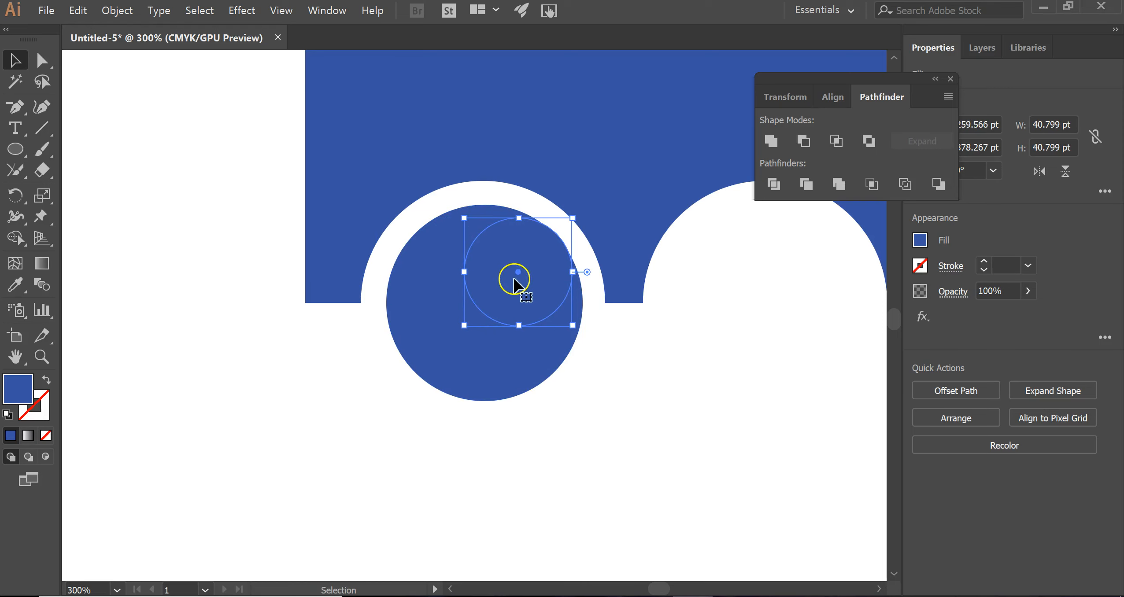
left_click_drag(518, 263, 489, 302)
left_click(461, 499)
- Select both wheel circles and subtract the inner one with Minus Front to leave a ring
left_click_drag(610, 469, 432, 279)
left_click(597, 532)
left_click_drag(549, 529, 419, 288)
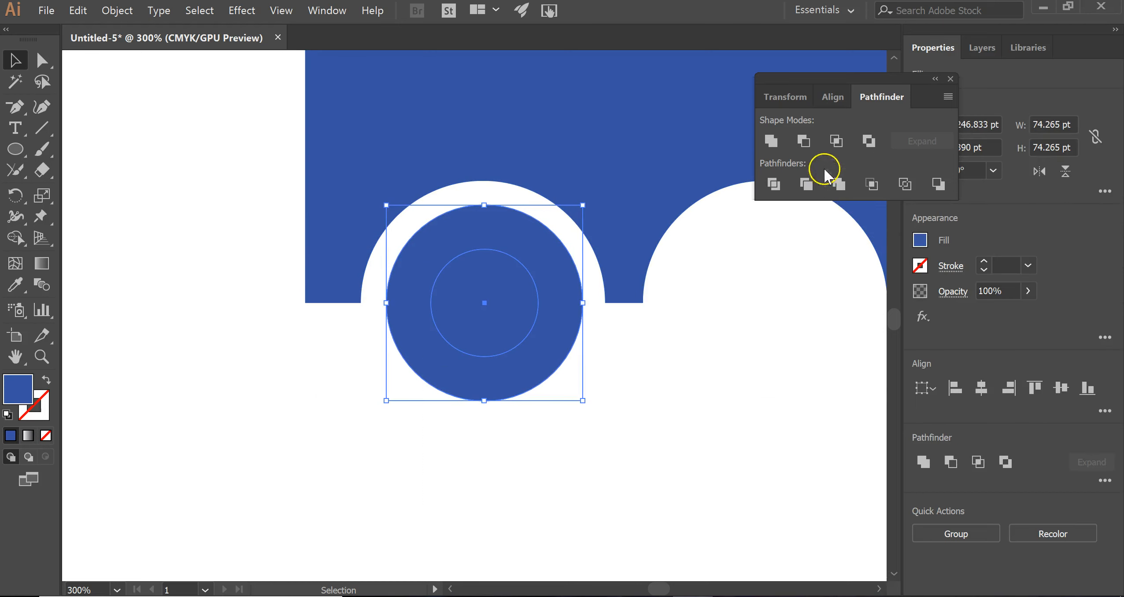
left_click(804, 141)
left_click(719, 421)
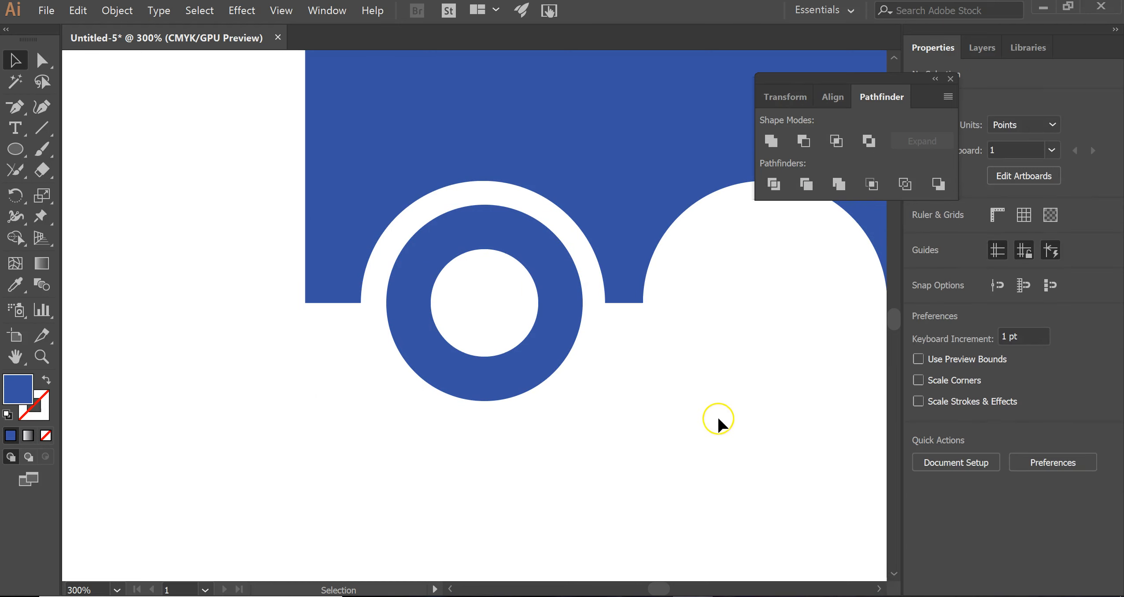
- Duplicate the ring wheel into the large body's second and rightmost wheel arches
left_click(549, 366)
key("ctrl")
left_click_drag(475, 360, 817, 355)
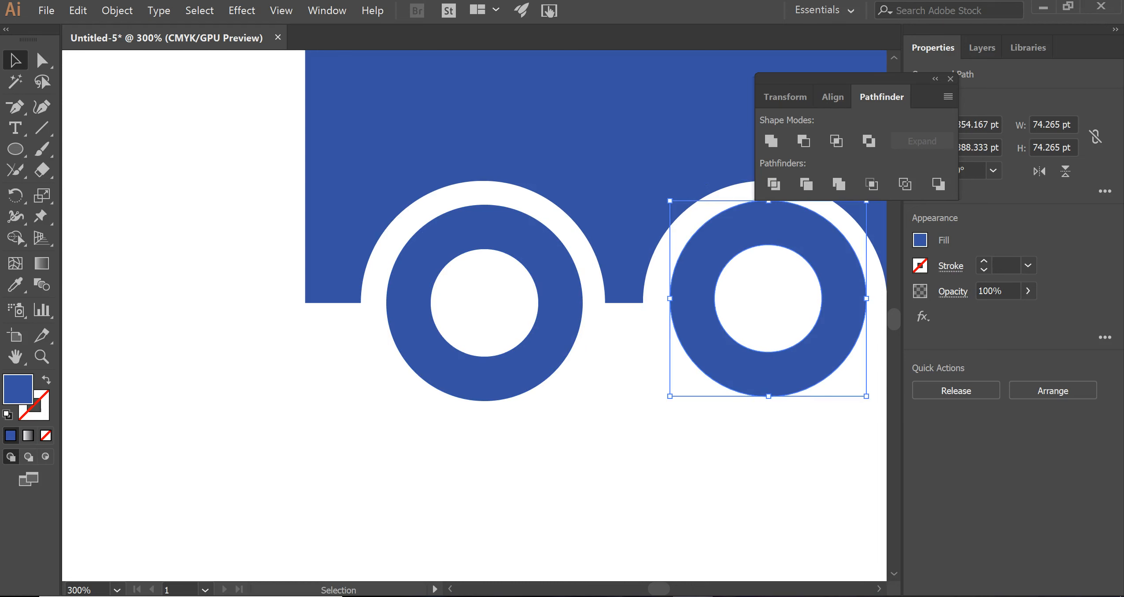
left_click(117, 590)
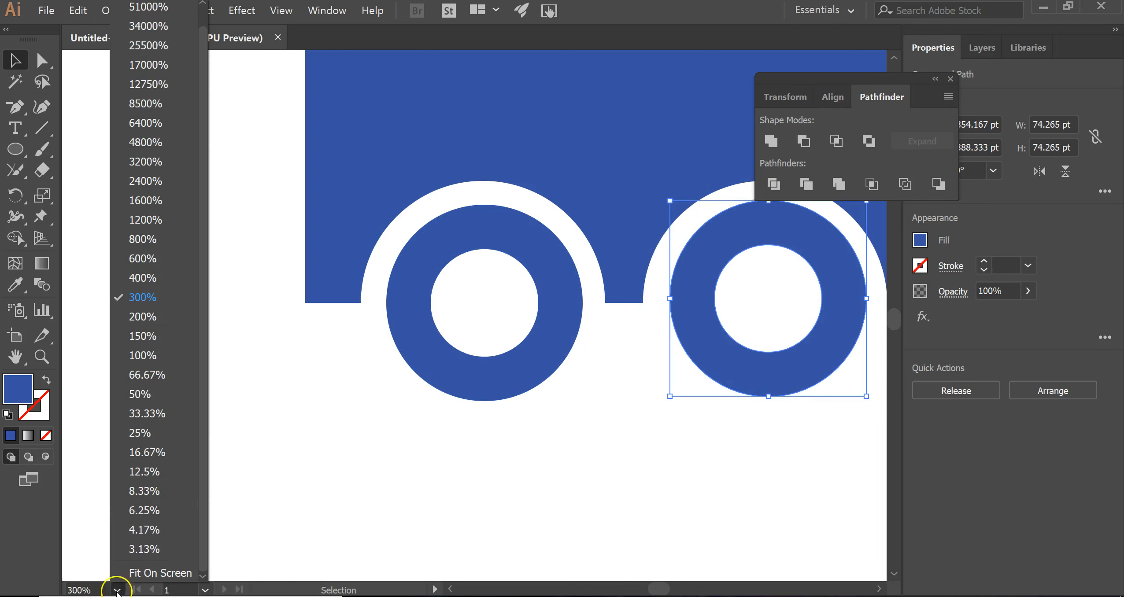
left_click(157, 353)
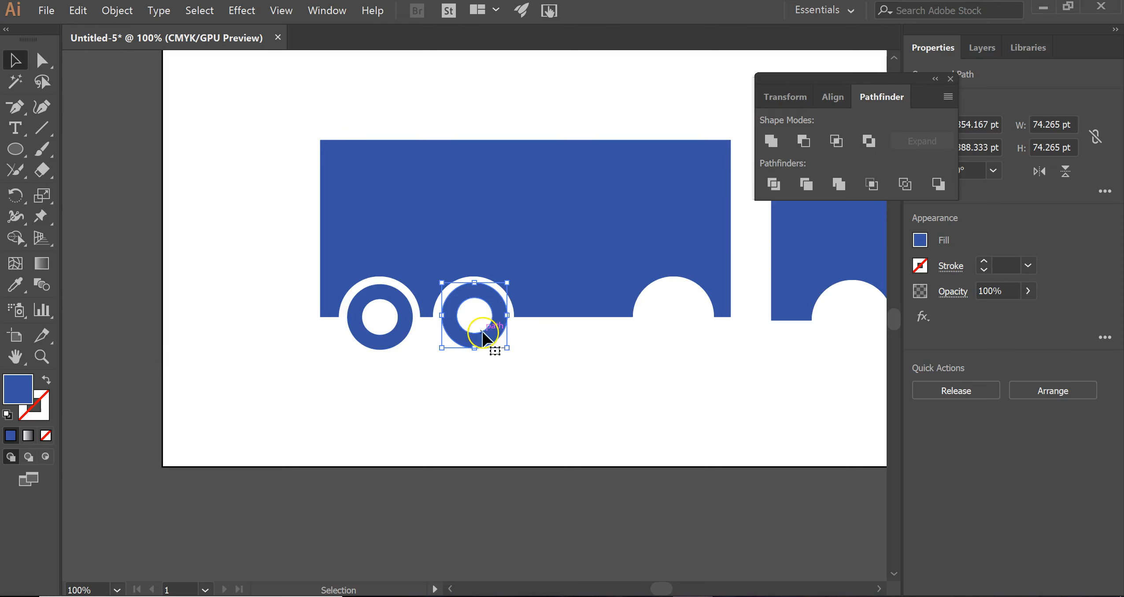
left_click_drag(481, 343, 674, 352)
left_click(585, 413)
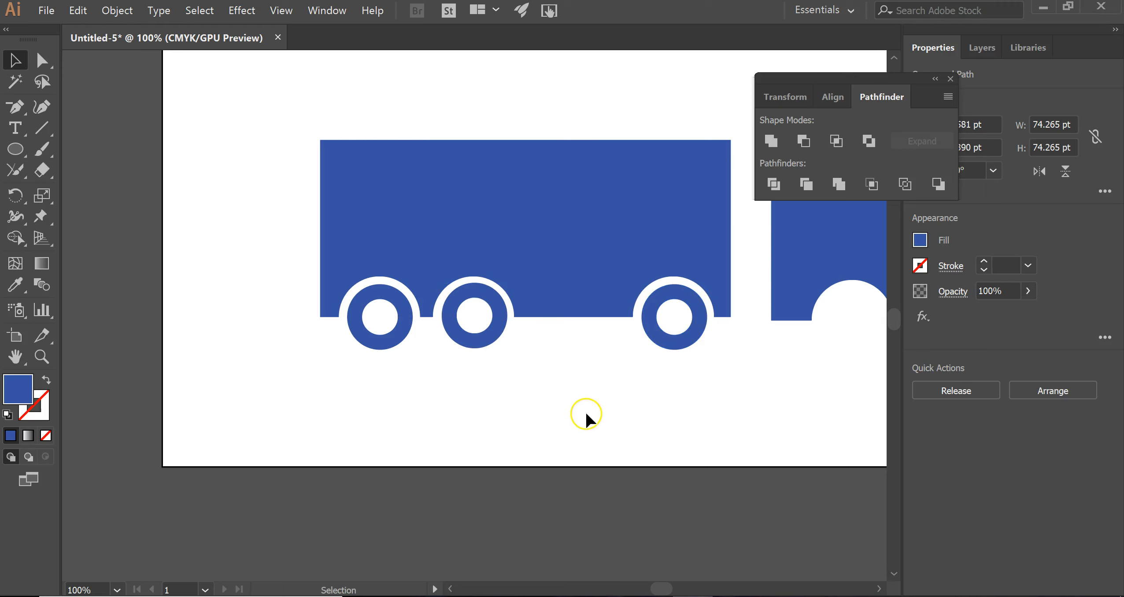
- Duplicate a ring wheel into the wheel arch of the smaller body
left_click(481, 336)
left_click_drag(492, 341, 866, 344)
left_click(781, 396)
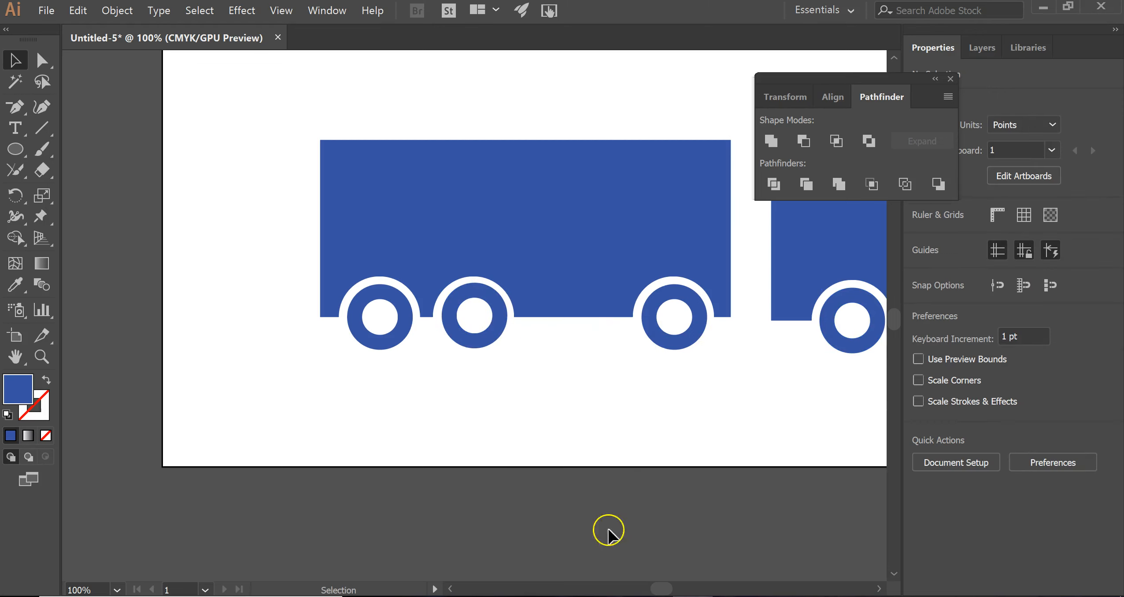
- Collapse the floating Pathfinder controls and move them clear of the truck bodies
left_click(932, 81)
left_click_drag(769, 82, 98, 462)
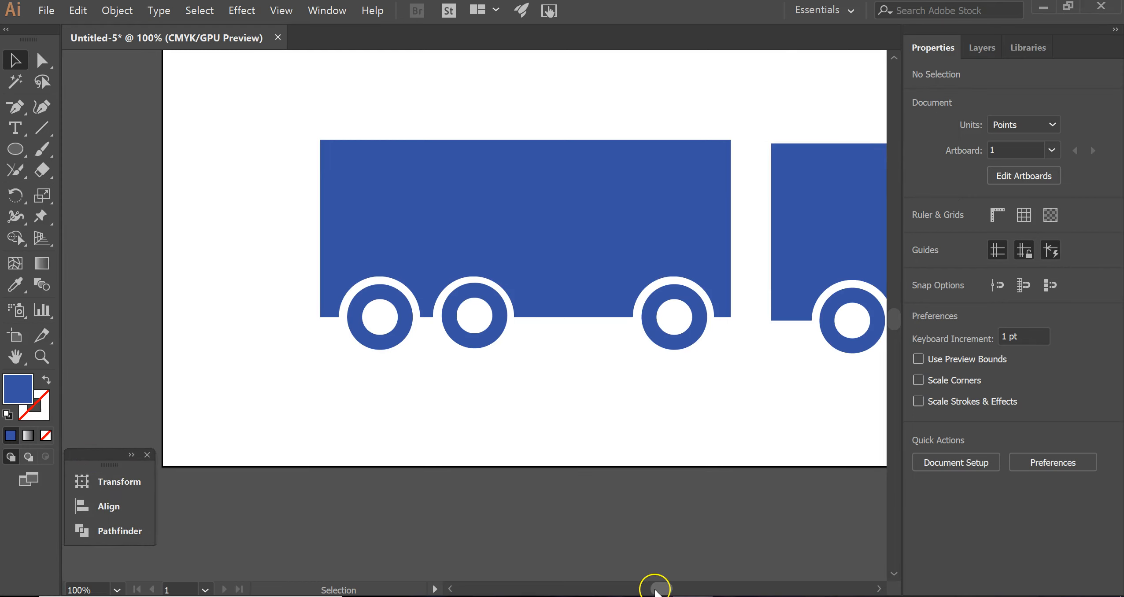
left_click_drag(659, 593, 660, 590)
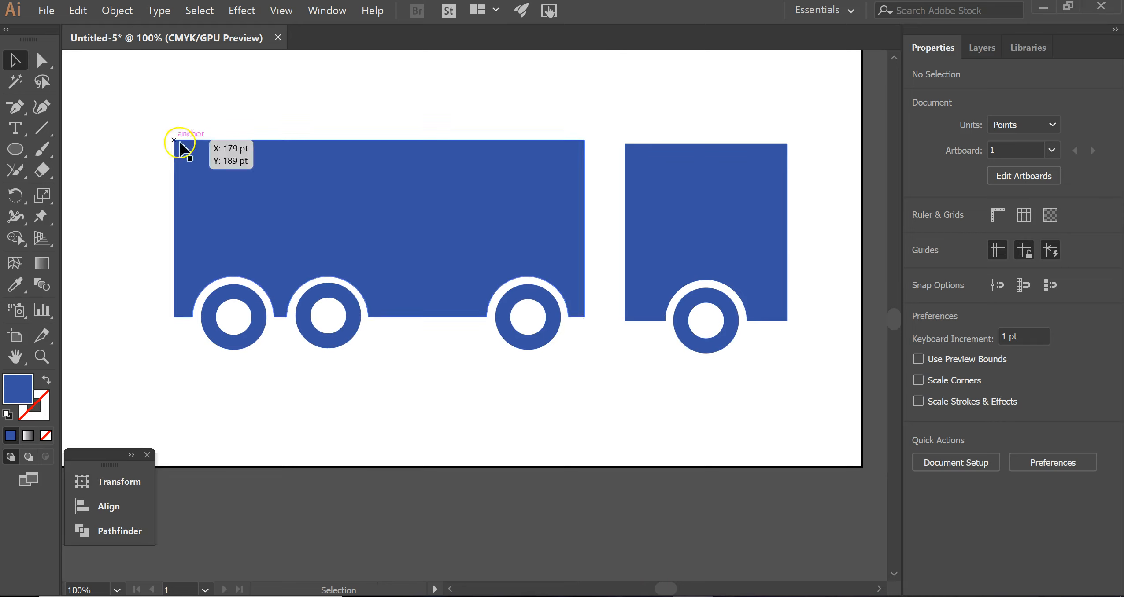
- Draw a rectangle over the large body's upper-left corner and cut it out of the body with Minus Front
left_click(15, 149)
left_click(78, 152)
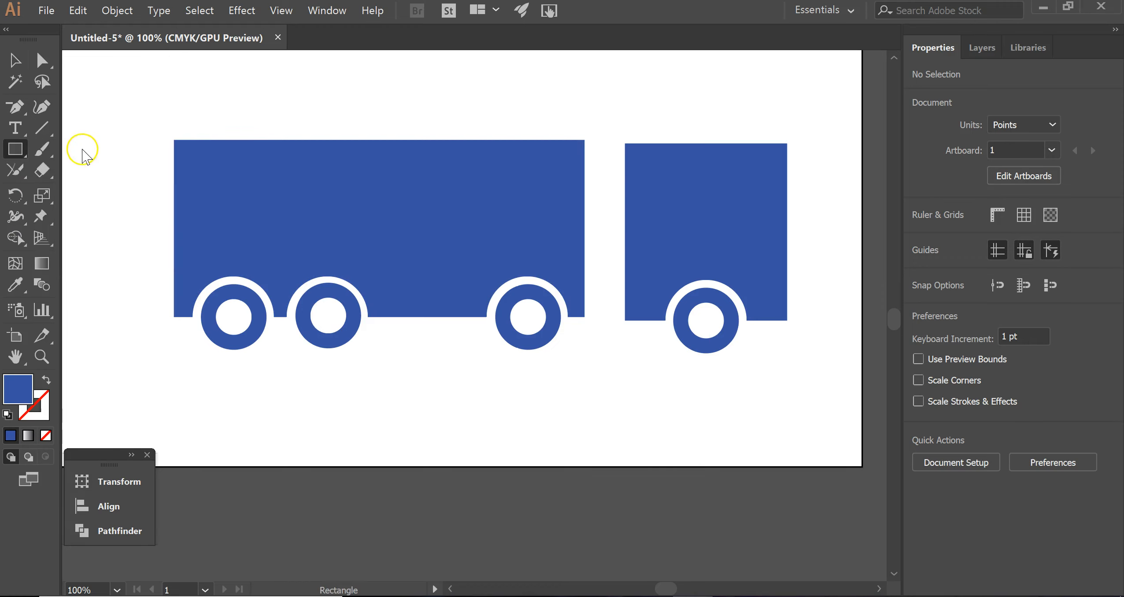
left_click_drag(151, 87, 320, 203)
left_click(15, 60)
left_click(387, 236, "shift")
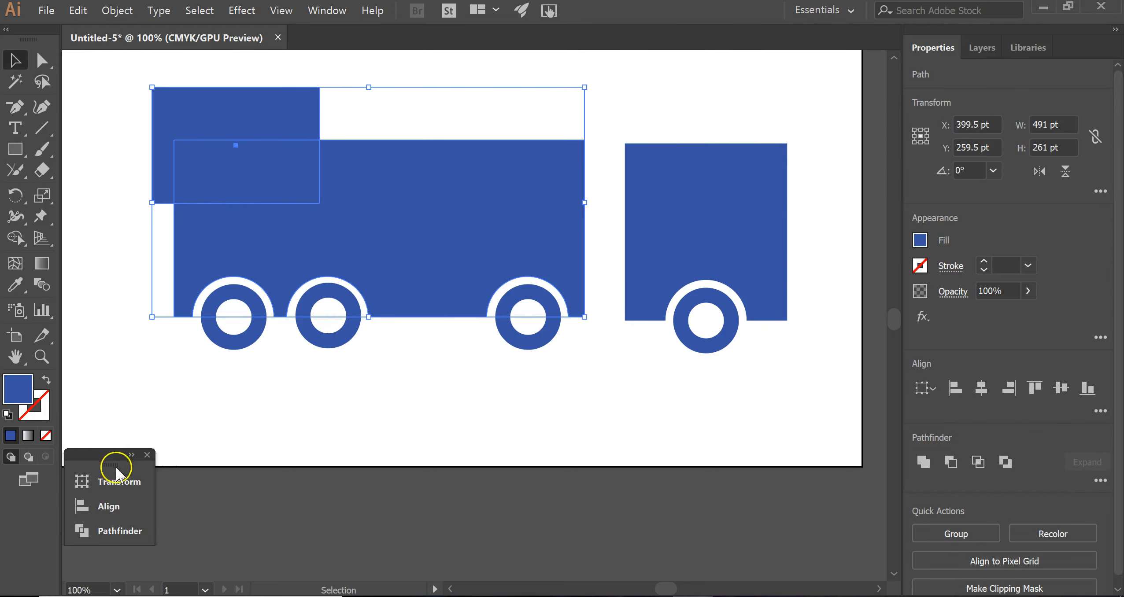
left_click(131, 455)
left_click(113, 518)
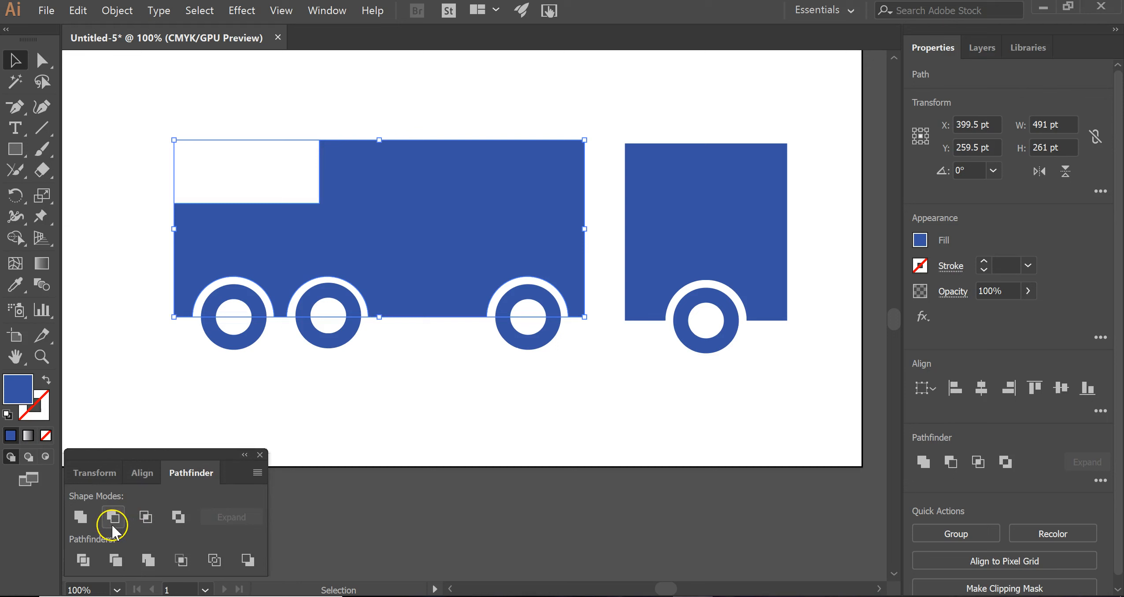
left_click(614, 452)
- Draw a rectangle about 345 × 61 pt over the large body's raised top edge and subtract it with Minus Front
left_click(16, 148)
left_click_drag(286, 109, 591, 162)
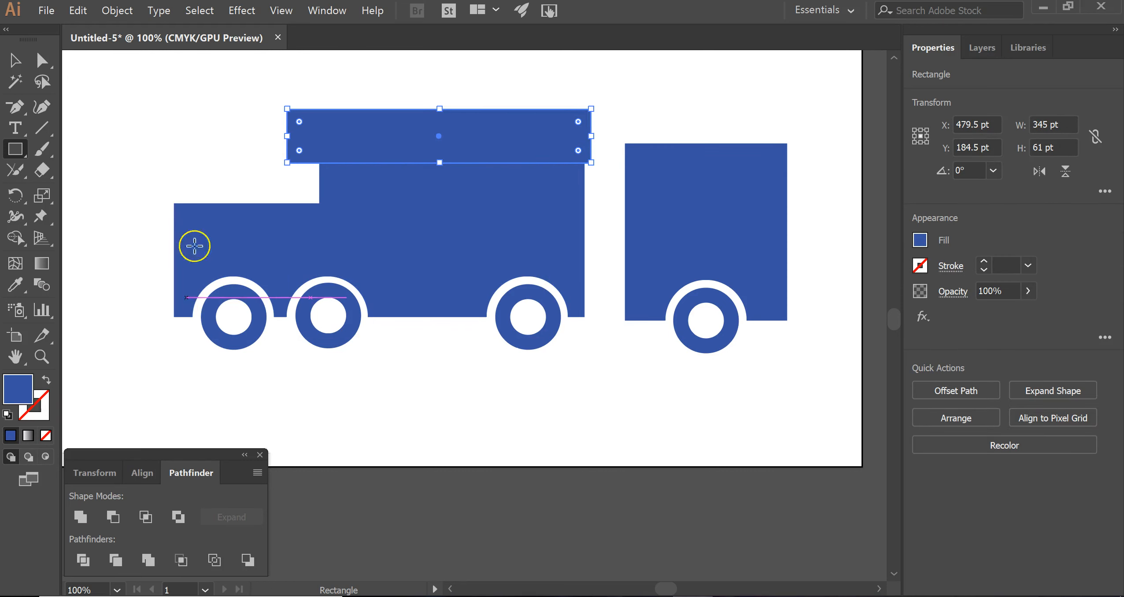
left_click(15, 61)
left_click_drag(154, 67, 464, 240)
left_click(113, 517)
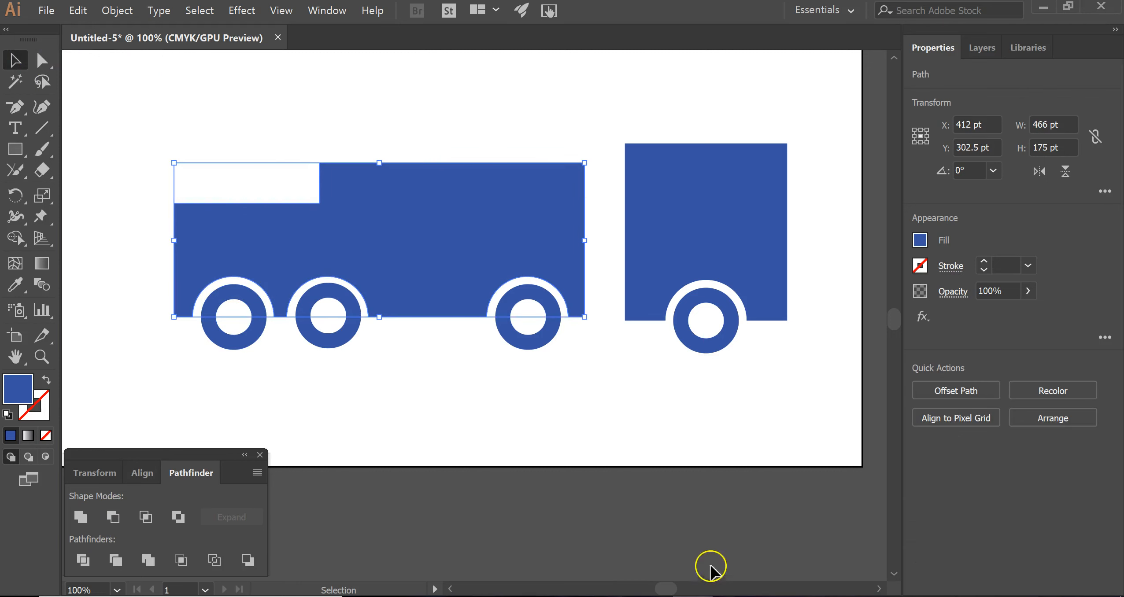
left_click(464, 349)
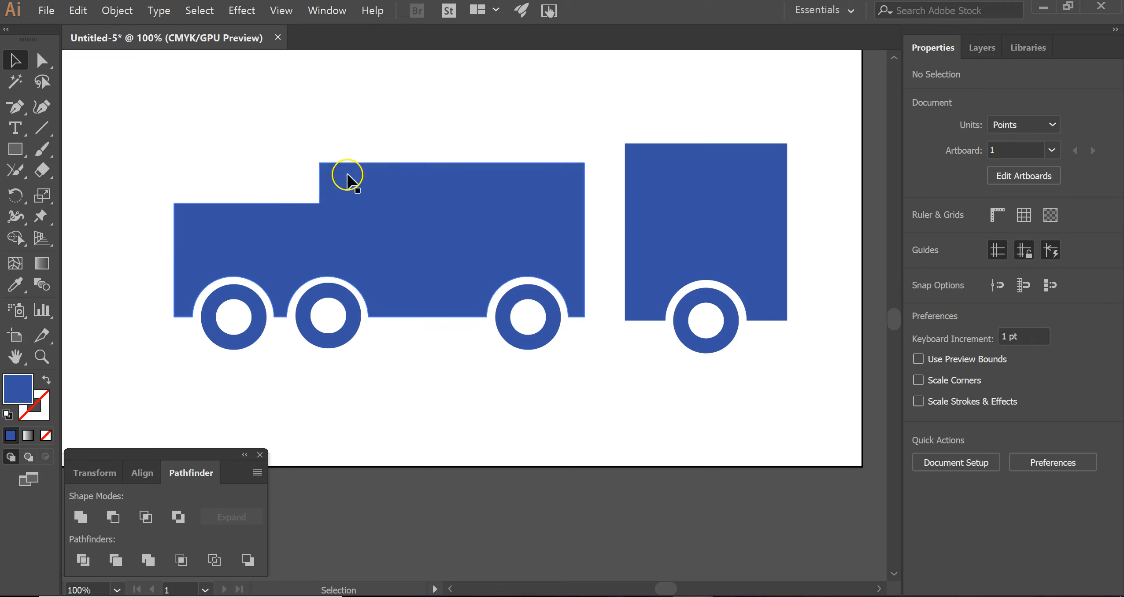
- Draw a long bar about 452 × 63 pt above the large body and a small square about 40.8 pt beside the body
left_click(16, 151)
left_click_drag(187, 99, 585, 154)
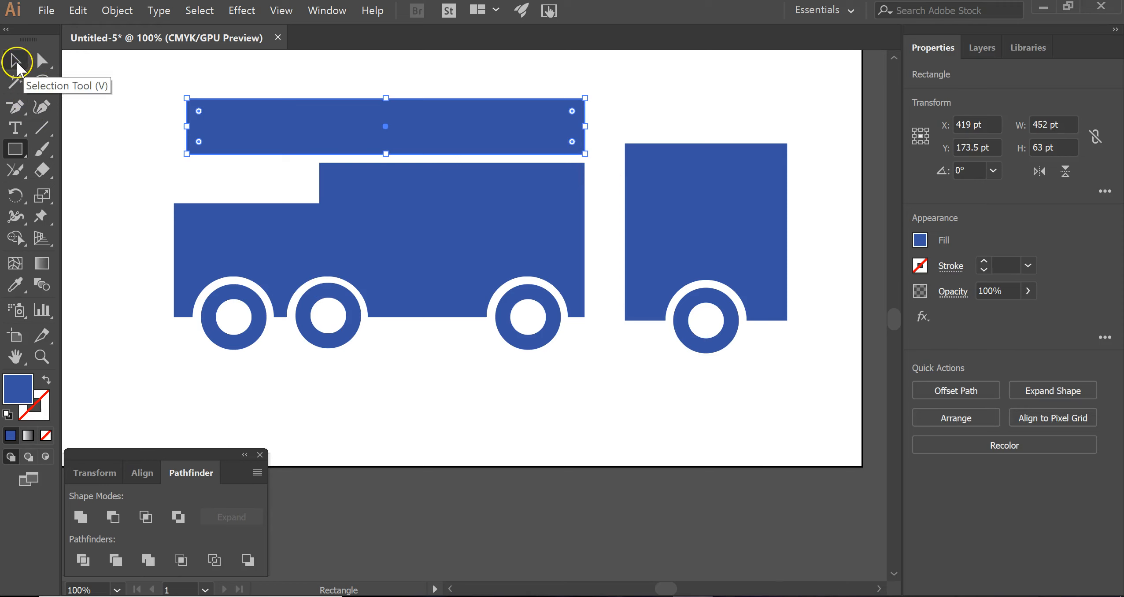
left_click(15, 149)
left_click(45, 152)
left_click_drag(86, 296, 186, 141)
left_click_drag(101, 314, 162, 146)
key("ctrl+z")
left_click(15, 60)
left_click_drag(110, 310, 175, 150)
left_click_drag(104, 311, 185, 158)
key("ctrl+shift+a")
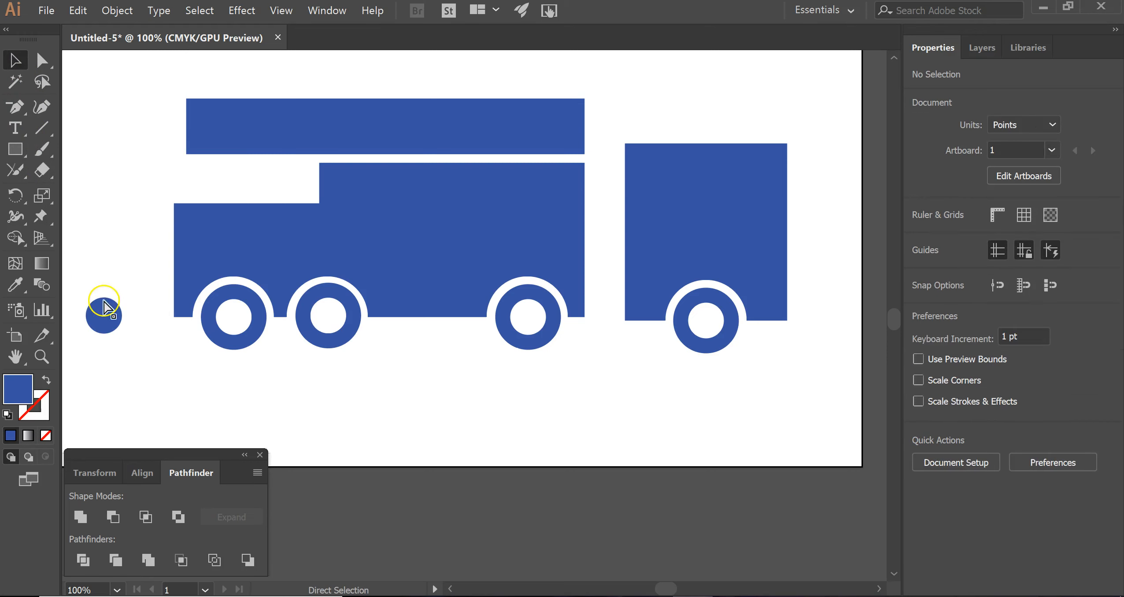
key("ctrl+z")
left_click(15, 60)
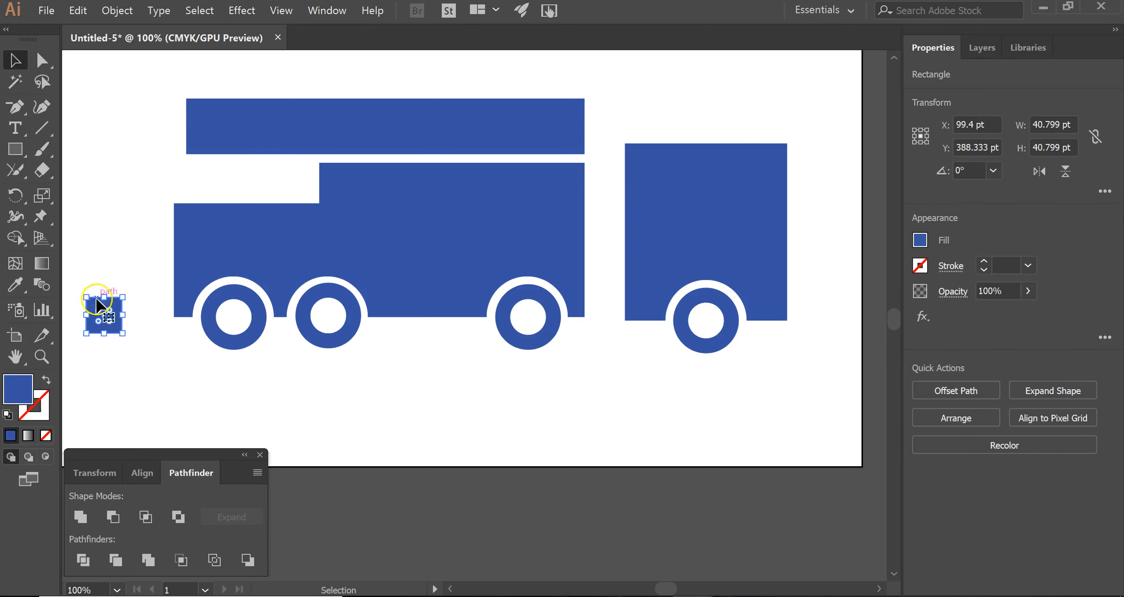
left_click_drag(105, 316, 118, 209)
key("ctrl+shift+a")
key("ctrl+z")
key("ctrl+shift+a")
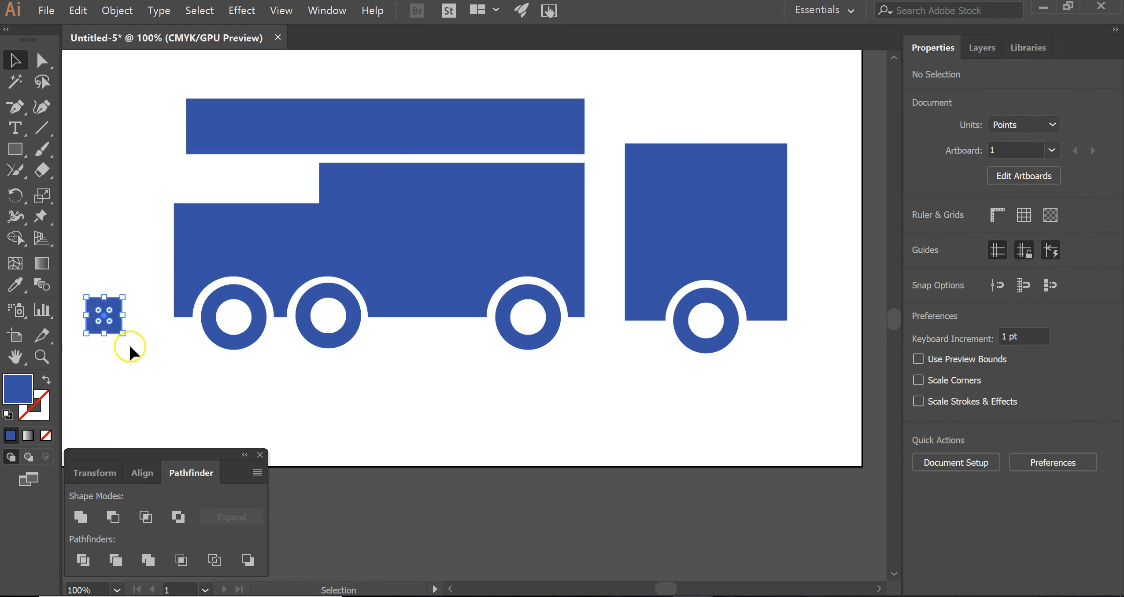
- Move the small square onto the left end of the long bar, vertically centered and slightly overhanging its edge
left_click(104, 318)
left_click_drag(111, 299, 209, 111)
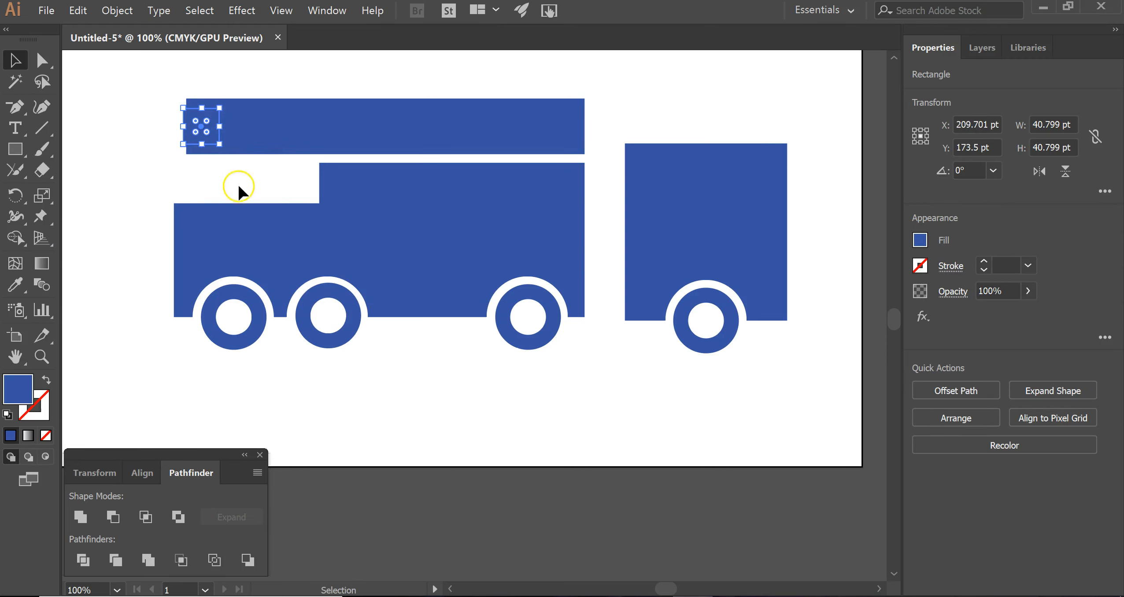
left_click_drag(137, 94, 180, 118)
left_click(200, 123)
- Fill the long bar above the large body with black
left_click(285, 127)
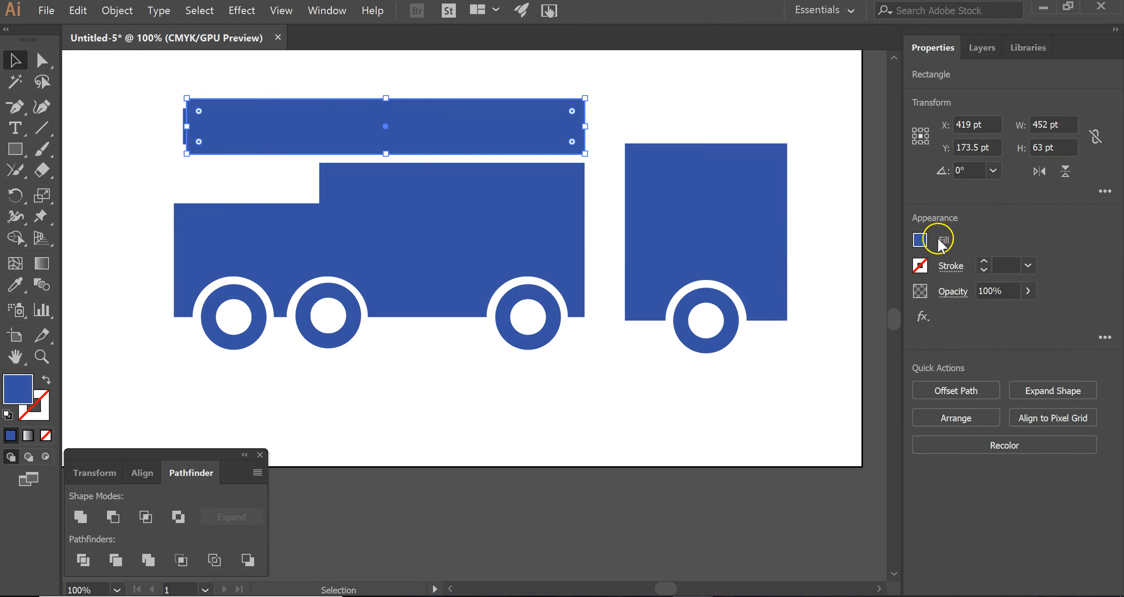
left_click(920, 240)
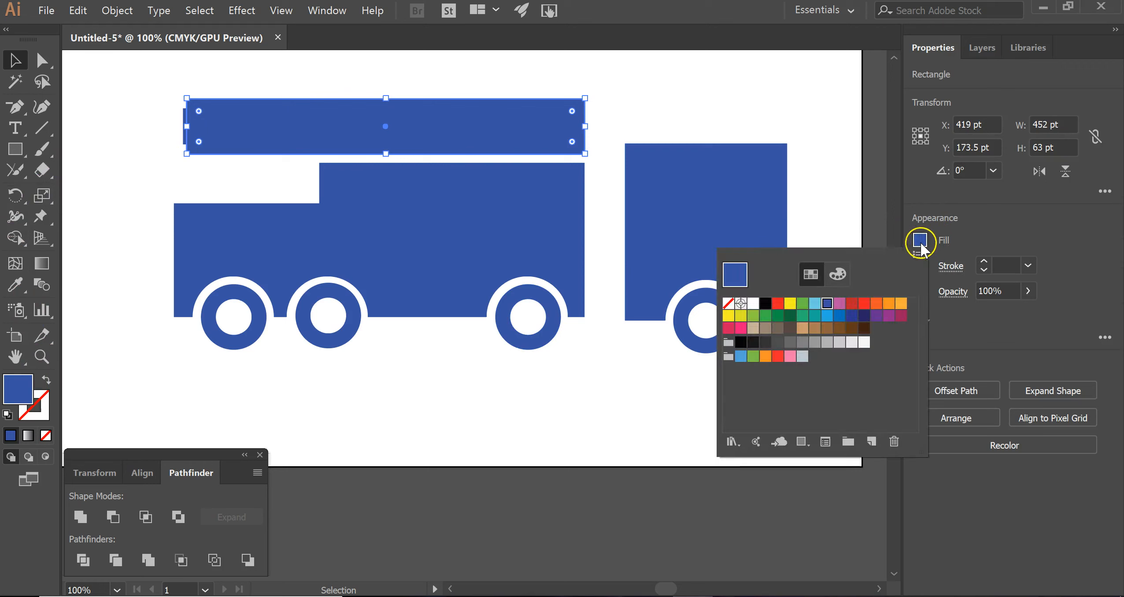
left_click(767, 305)
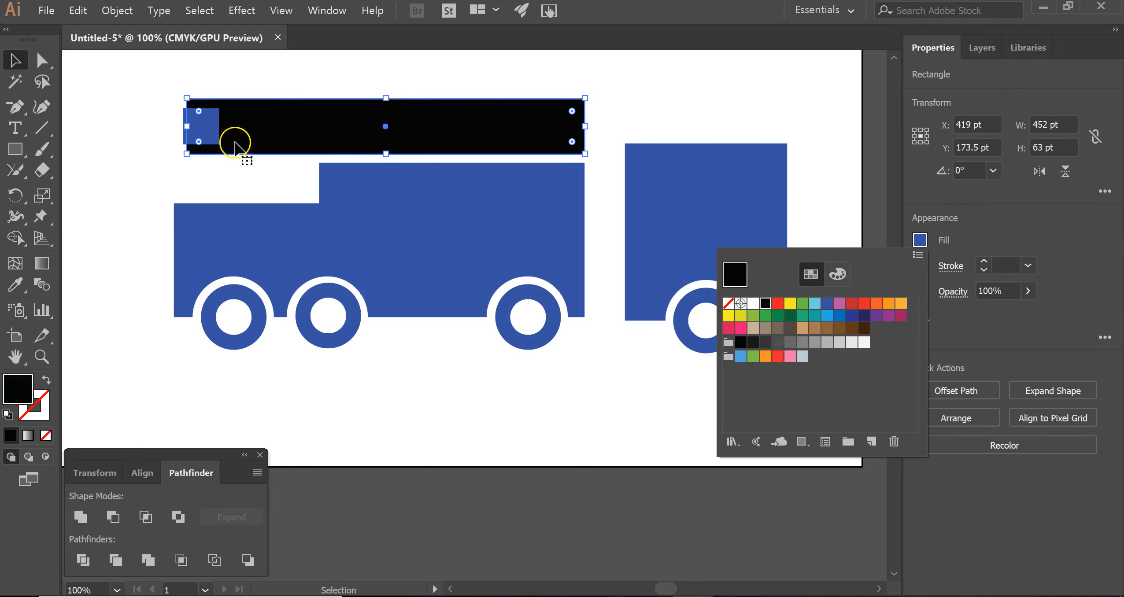
left_click(204, 136)
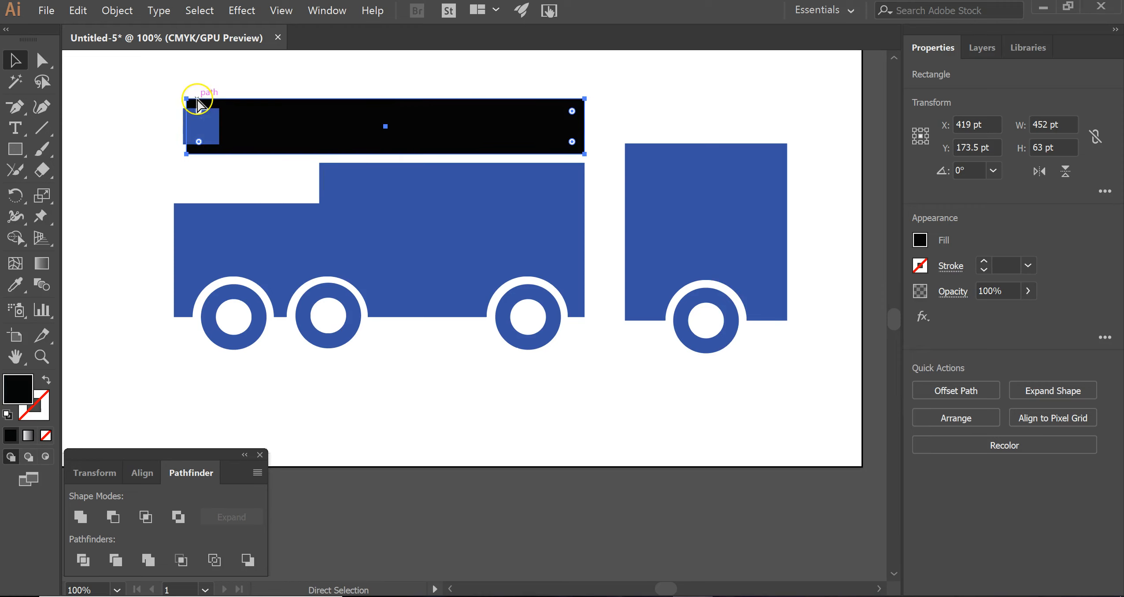
key("ctrl+v")
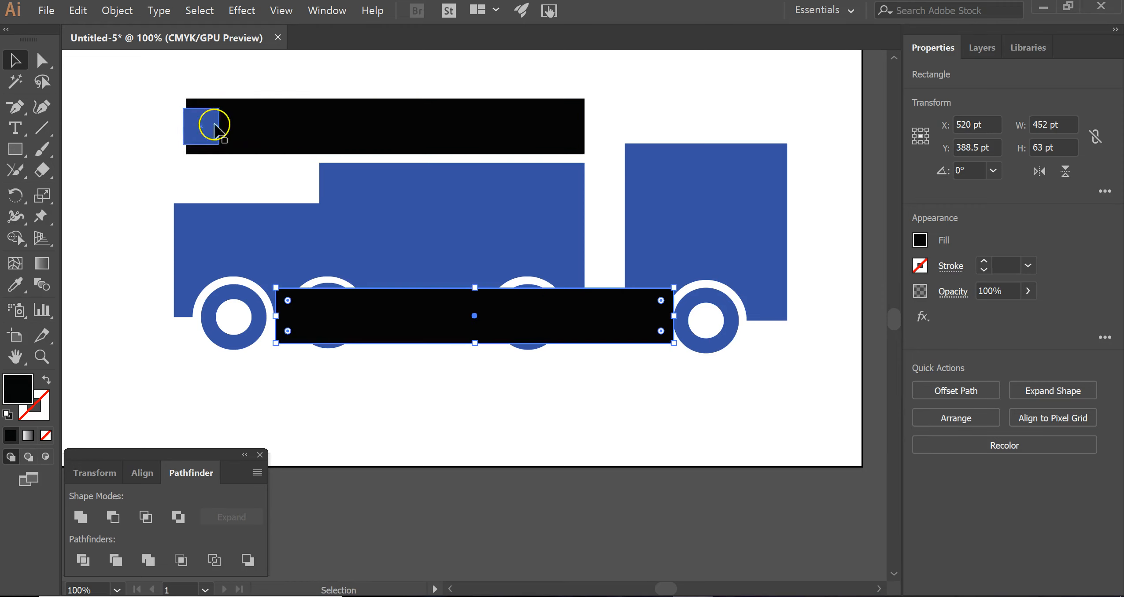
key("ctrl+z")
- Copy the small blue square and place the copy beside it on the black bar, vertically centered
left_click(212, 134, "ctrl")
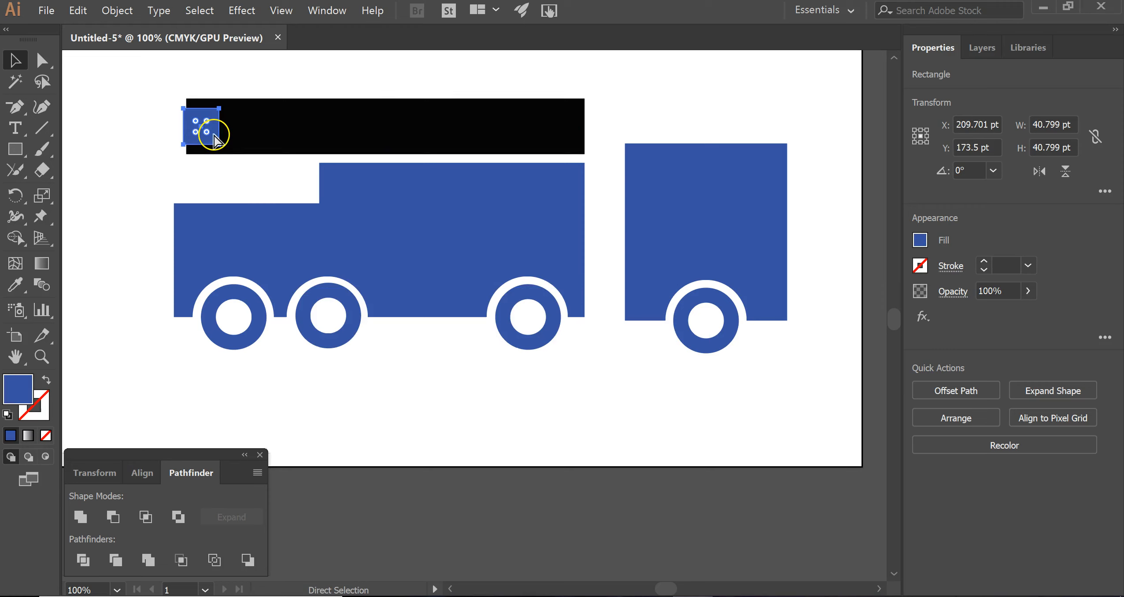
key("ctrl+c")
key("ctrl+v")
left_click_drag(310, 211, 465, 368)
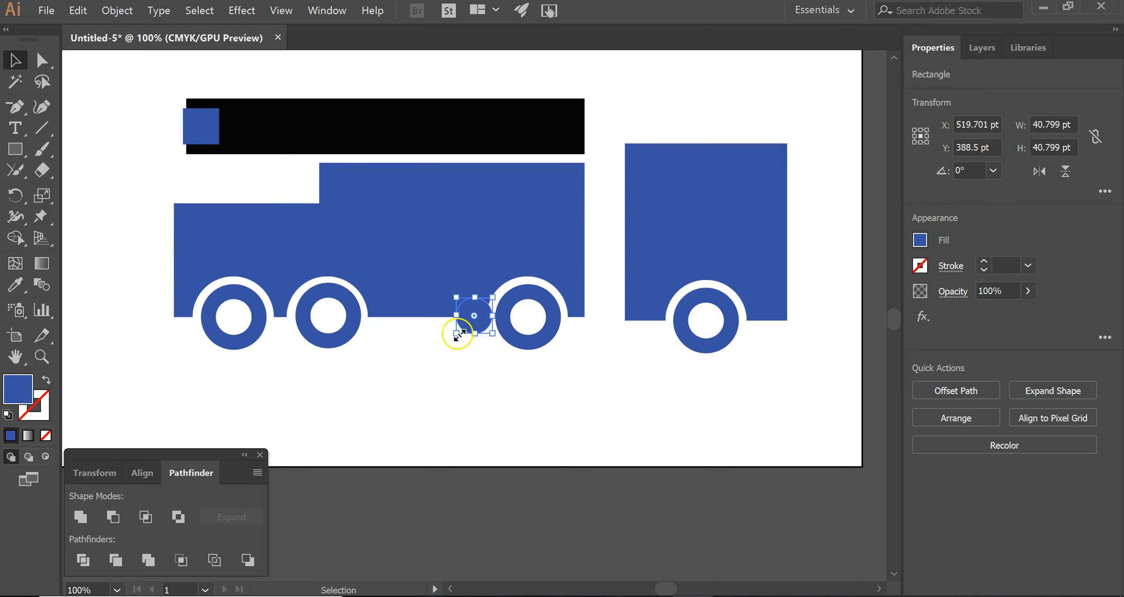
left_click_drag(465, 319, 257, 136)
key("ctrl+z")
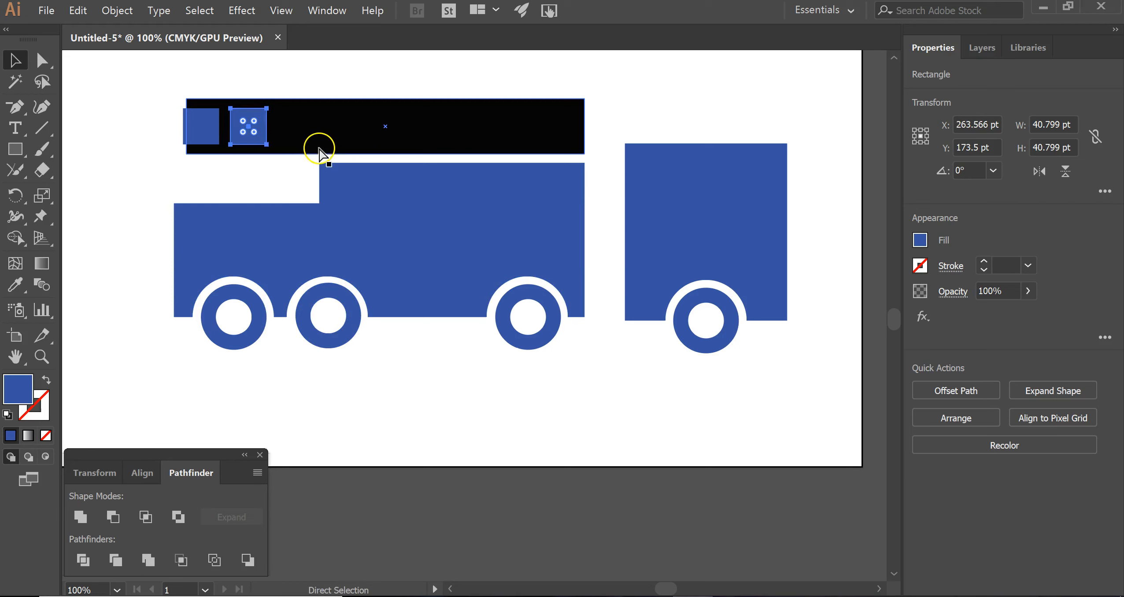
- Place three more copies of the square along the black bar at similar spacing, making a row of five
key("ctrl+v")
left_click_drag(472, 313, 305, 133)
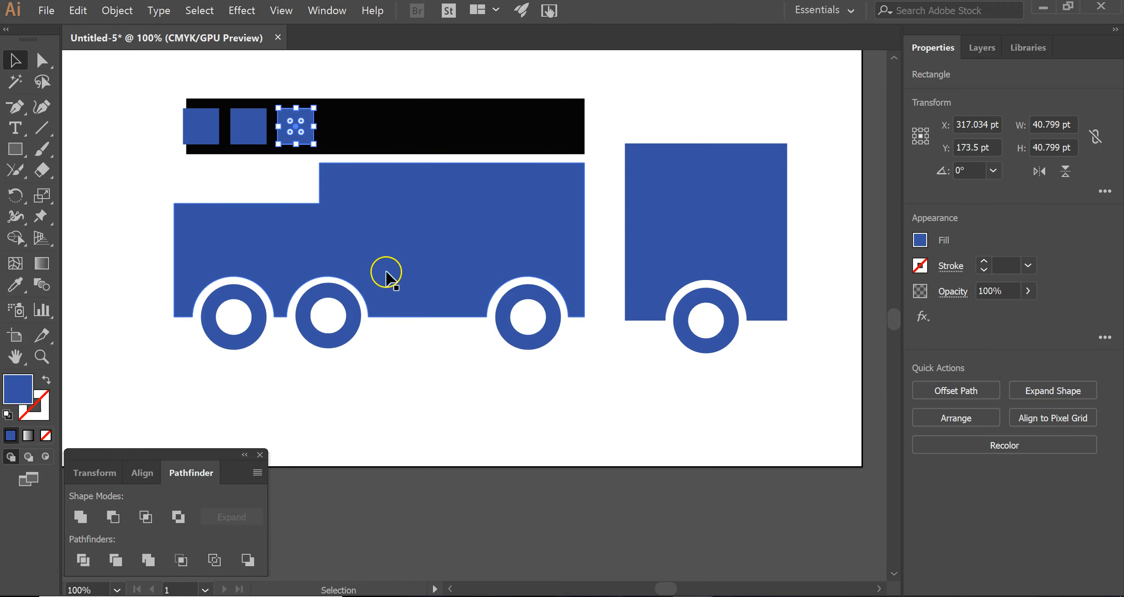
key("ctrl+z")
left_click_drag(487, 333, 360, 145)
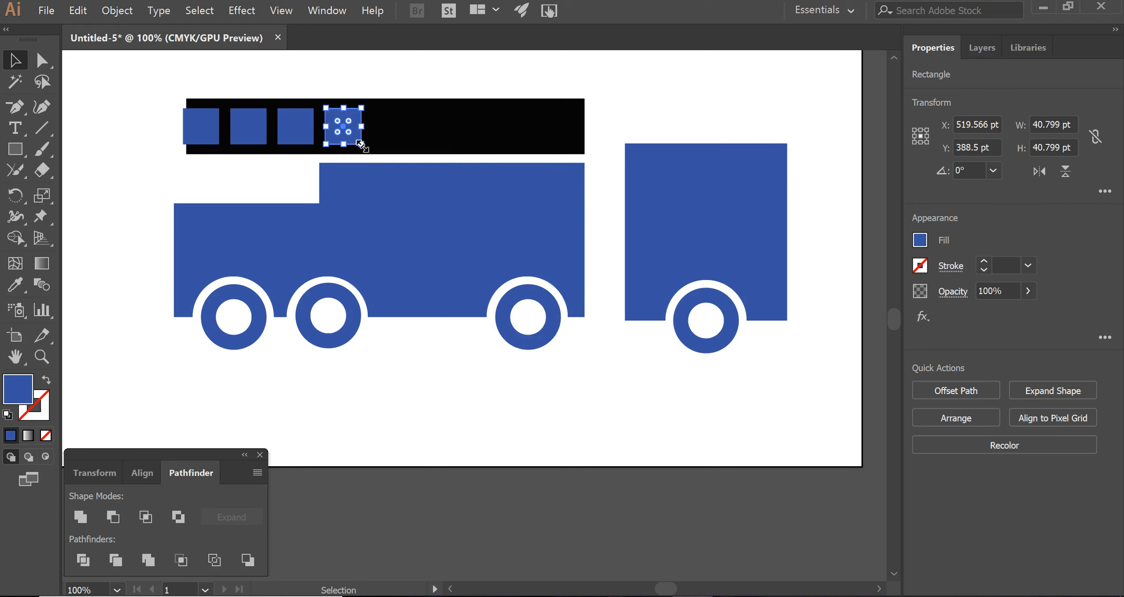
key("ctrl+z")
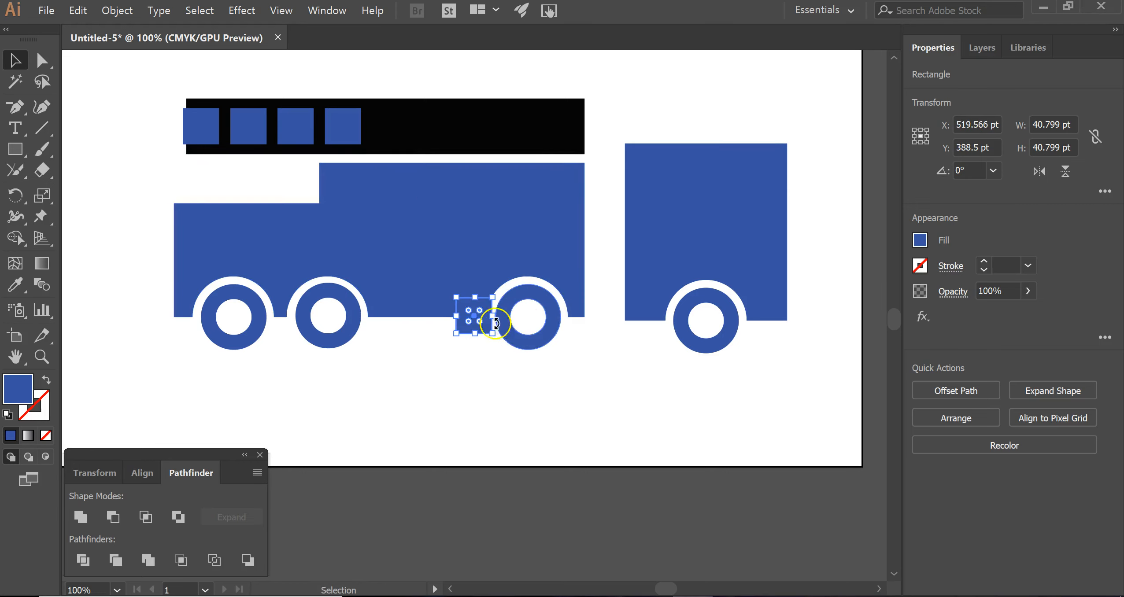
left_click_drag(485, 329, 403, 140)
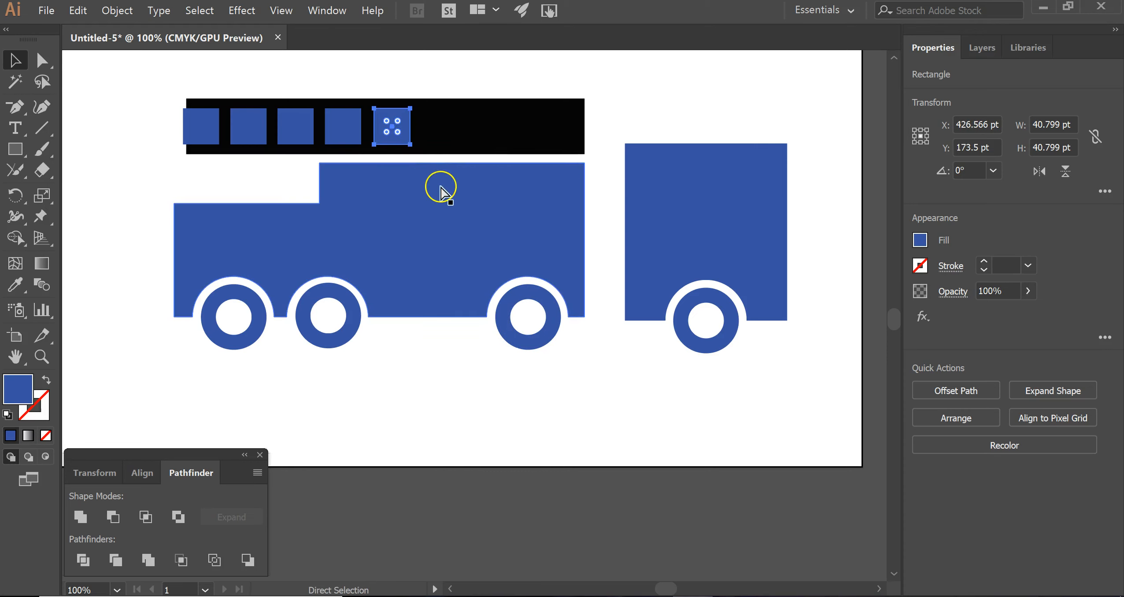
- Add three further copies of the square to the row, extending it to eight squares along the black bar
key("ctrl+f")
left_click_drag(491, 335, 460, 149)
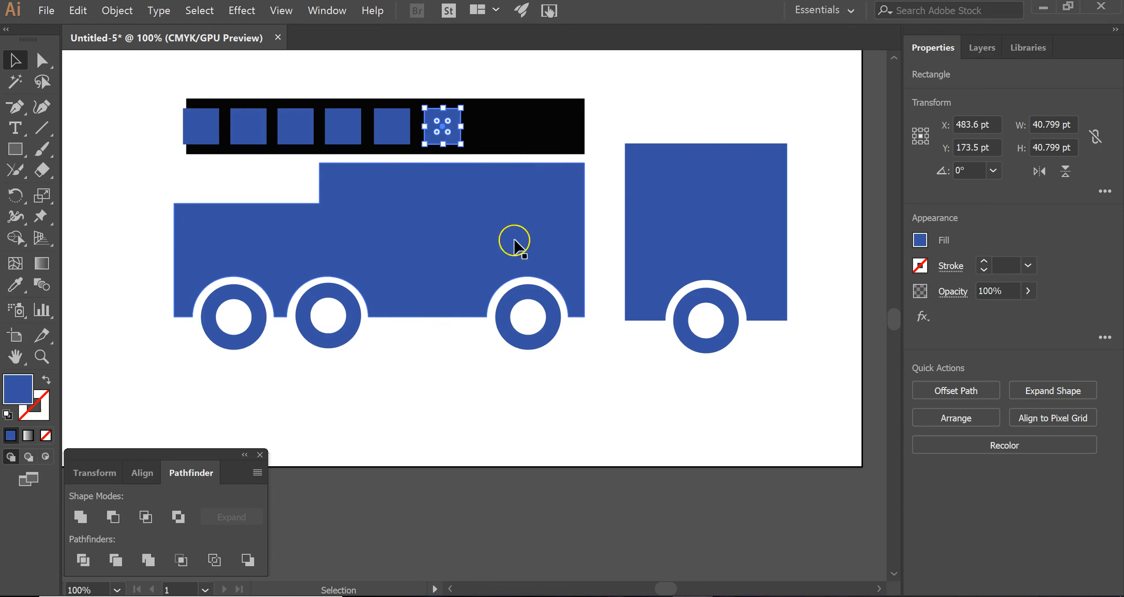
key("ctrl+f")
left_click_drag(487, 327, 504, 137)
key("ctrl+f")
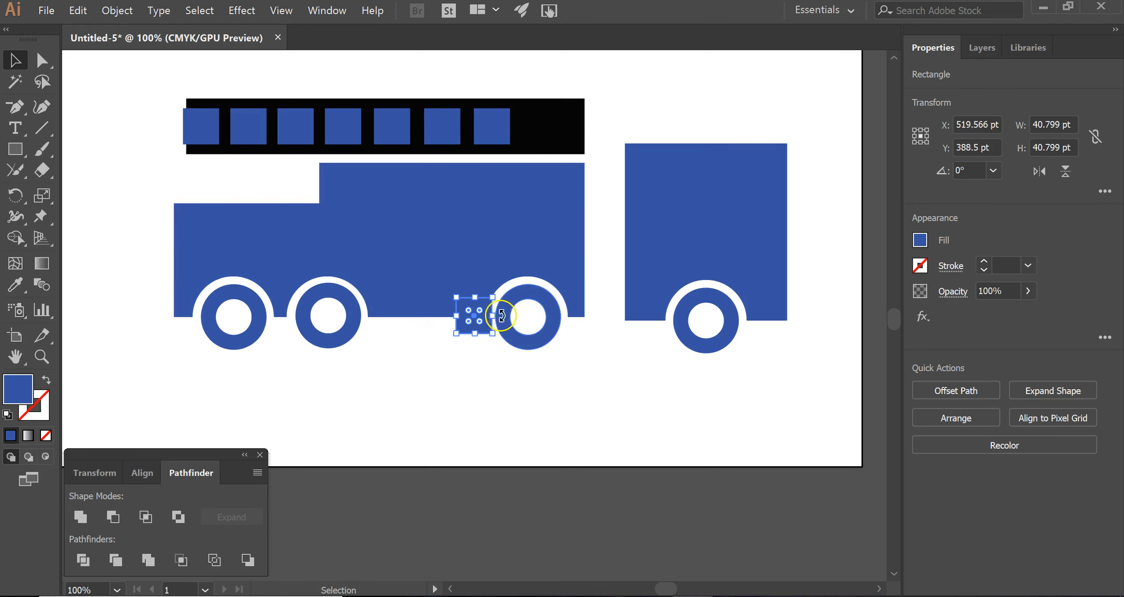
left_click_drag(491, 330, 557, 143)
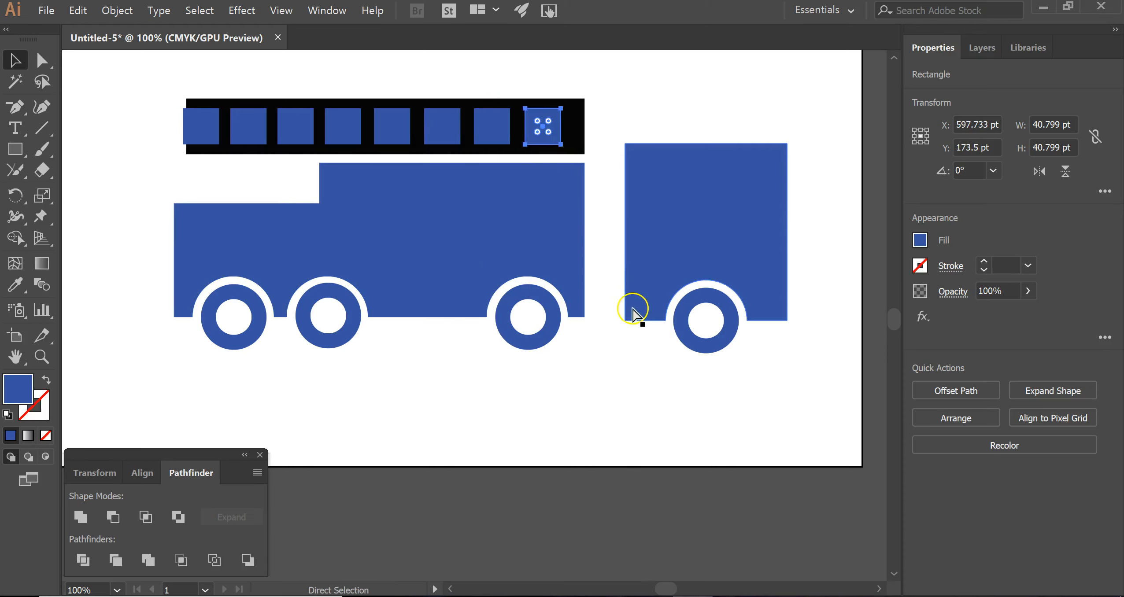
- Paste another square, narrow it to about 34.8 pt and place it overhanging the right end of the black bar
key("ctrl+f")
left_click_drag(491, 315, 488, 277)
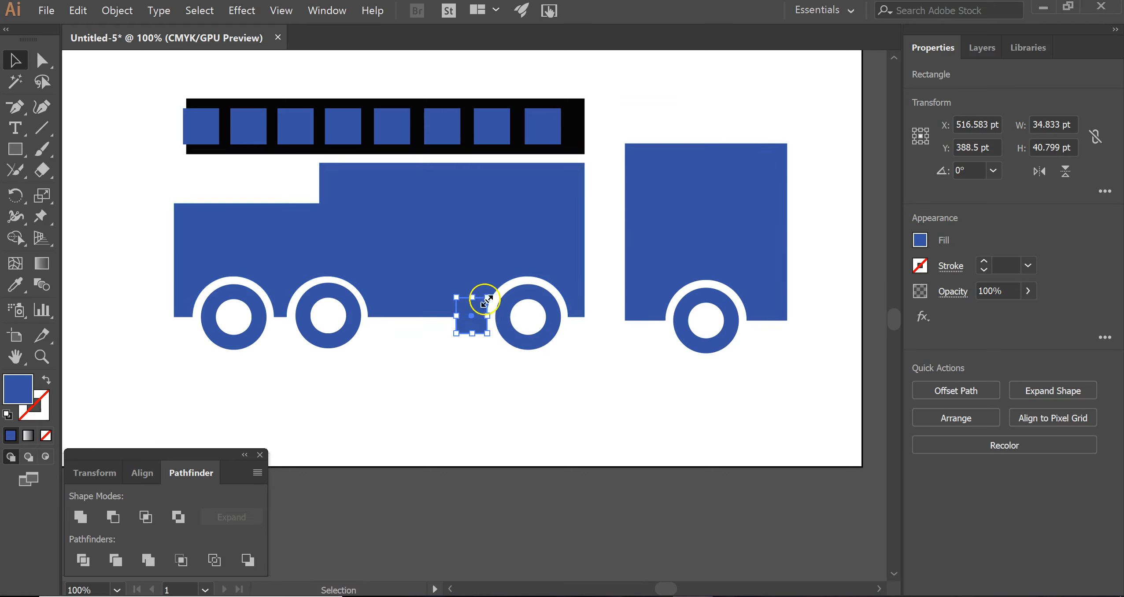
left_click_drag(483, 329, 602, 140)
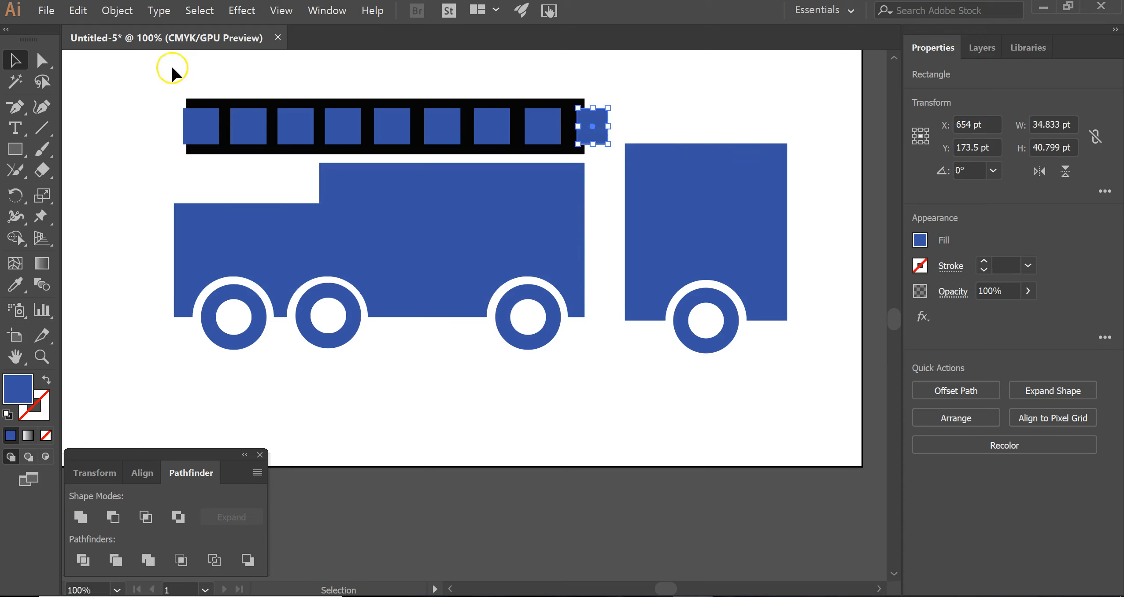
- Subtract the row of blue squares from the black bar with Minus Front, leaving a black ladder
left_click_drag(247, 114, 595, 144)
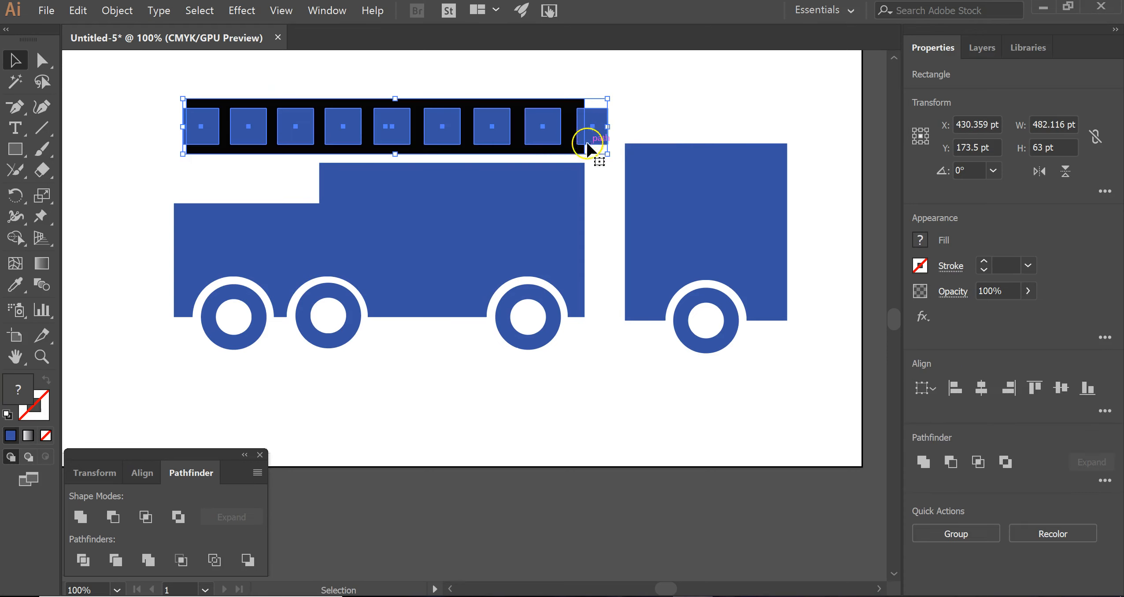
left_click(114, 516)
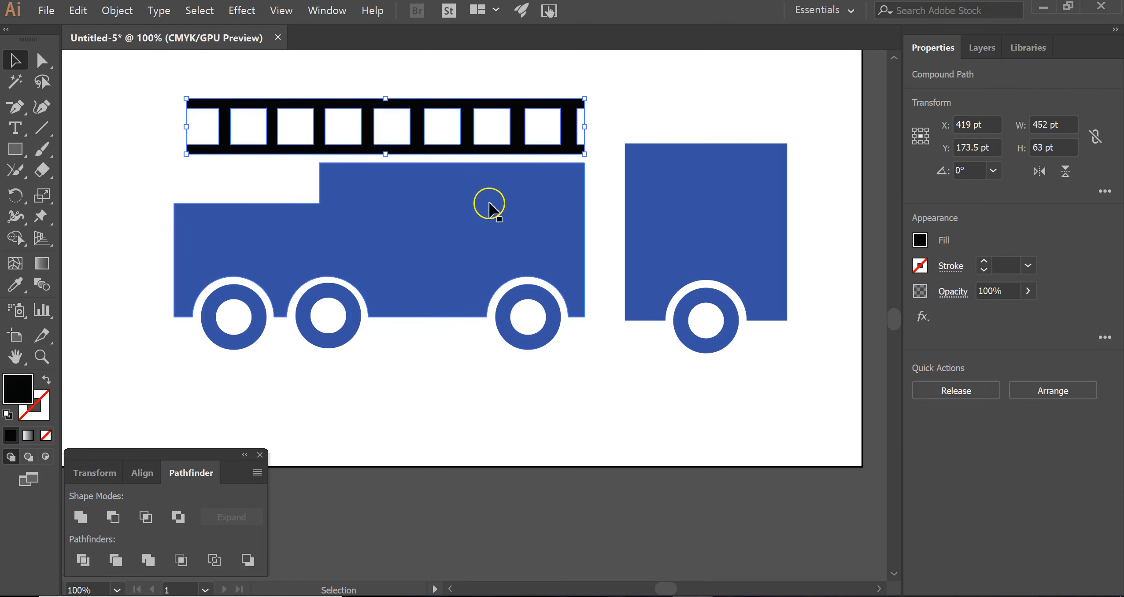
left_click(509, 394)
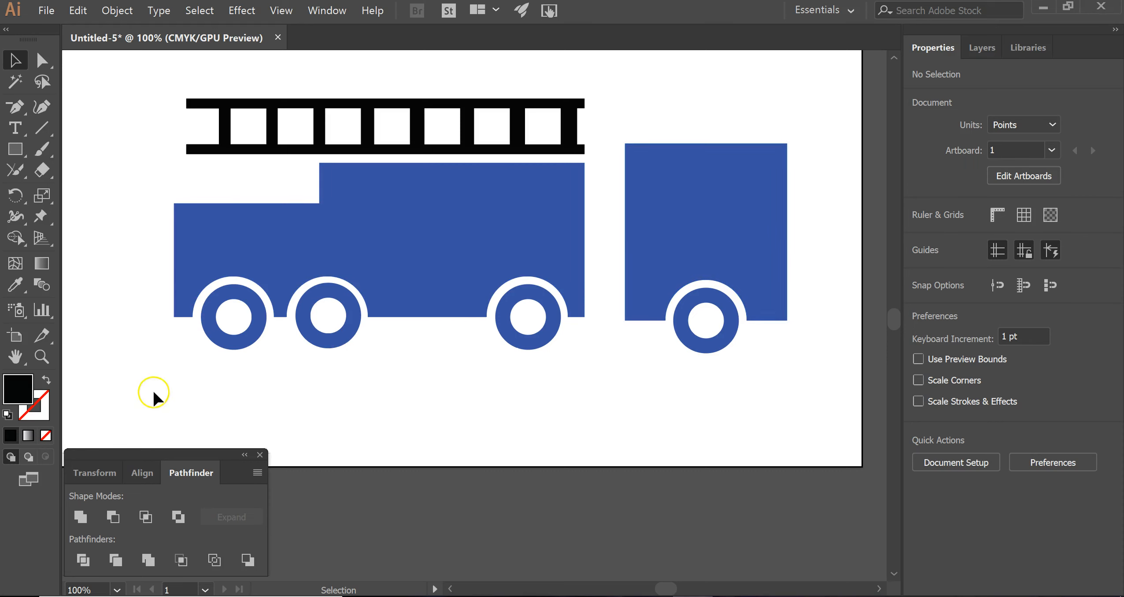
- Draw a black rectangle about 70.4 by 59 pt and place it on the upper rear part of the cab
left_click(14, 149)
left_click_drag(485, 394, 547, 445)
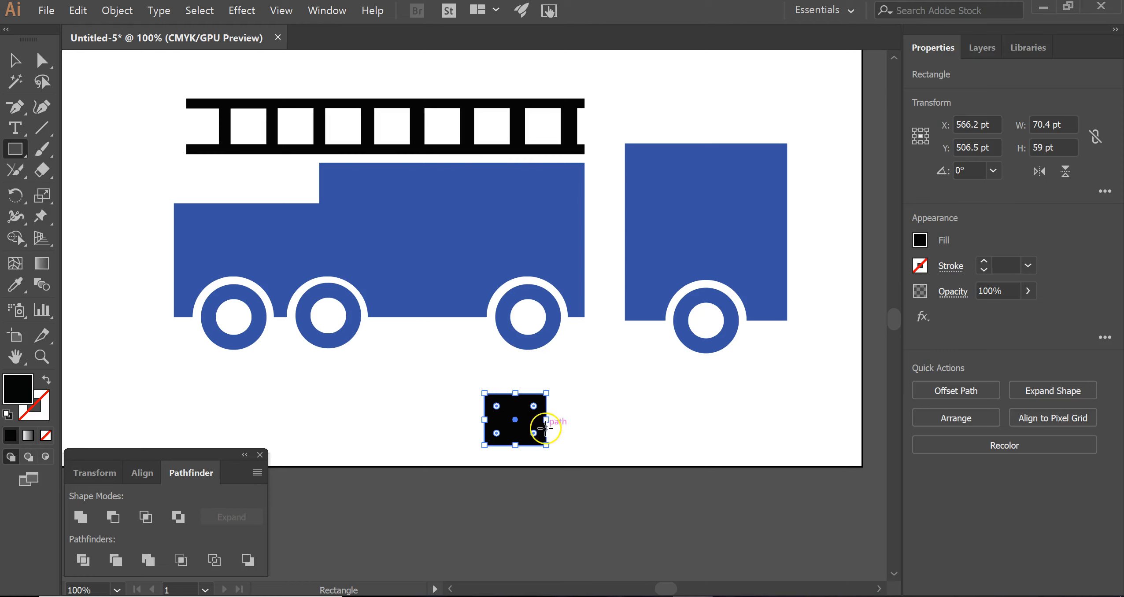
left_click(15, 60)
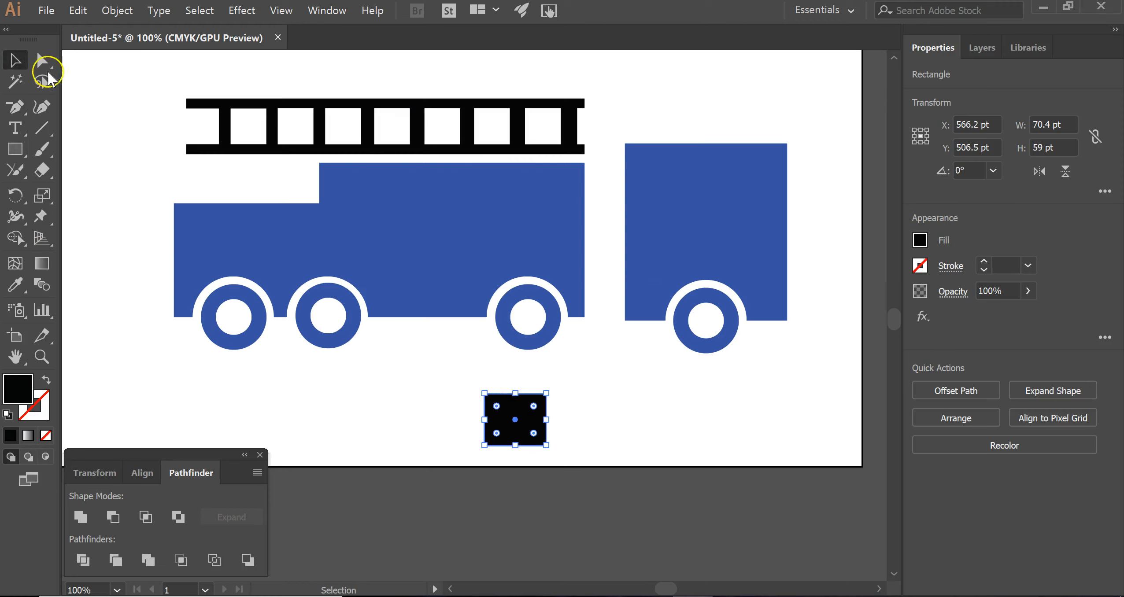
left_click_drag(496, 405, 678, 170)
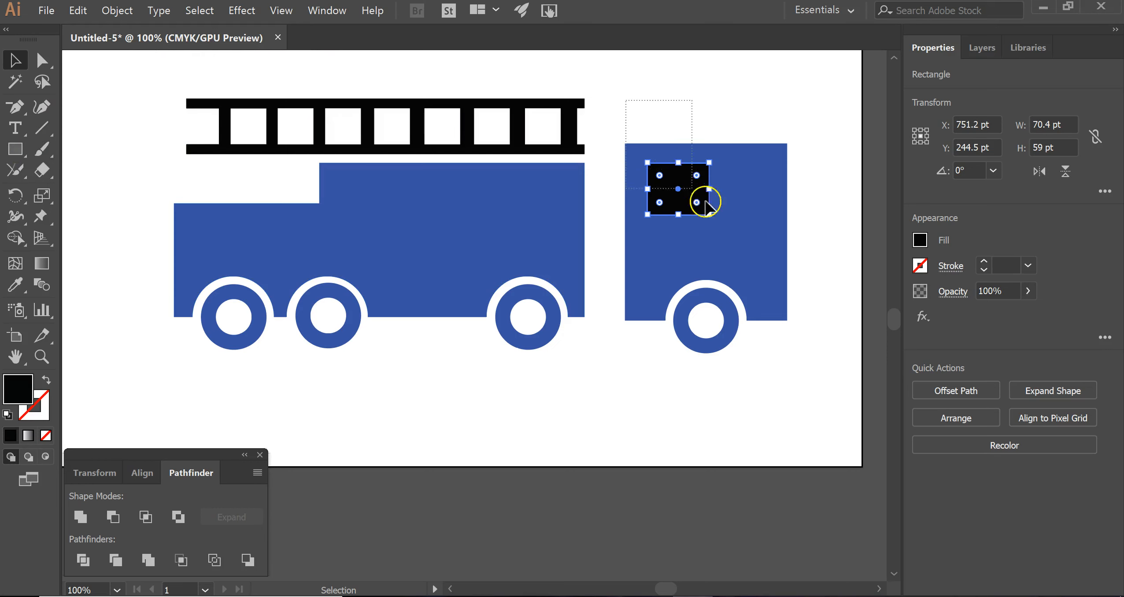
- Subtract the black rectangle from the cab with Minus Front to cut out the rear window
left_click(676, 293, "shift")
left_click(113, 517)
left_click(718, 423)
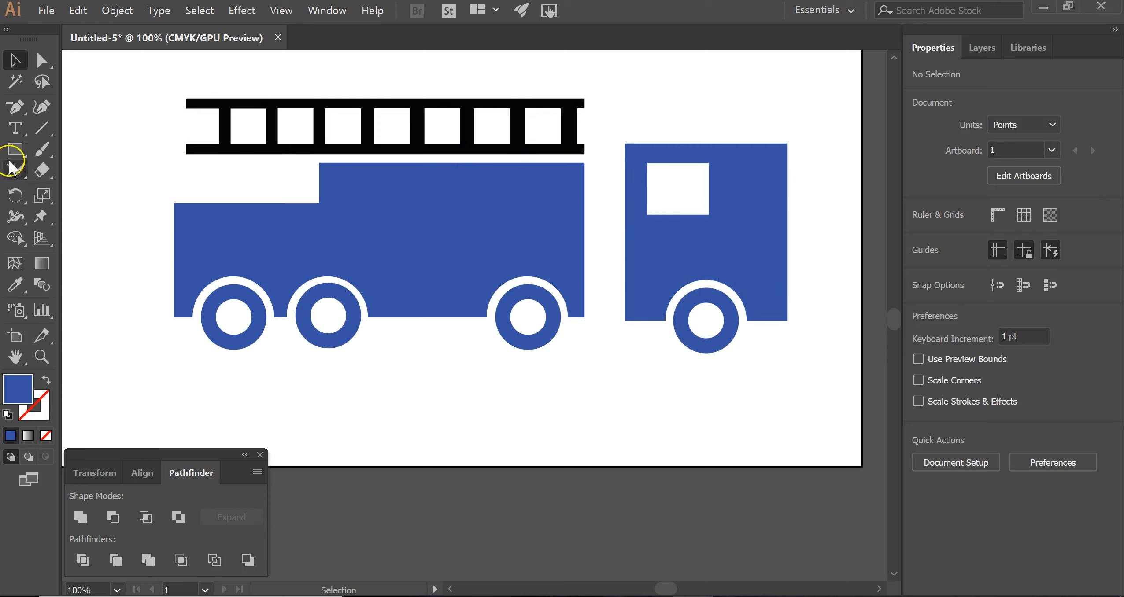
- Draw a rectangle over the cab's upper front corner and rotate it to about 37°, so its long edge slants across the corner
left_click(12, 158)
left_click_drag(764, 81, 846, 215)
left_click_drag(757, 73, 740, 112)
left_click_drag(798, 151, 795, 158)
left_click(28, 62)
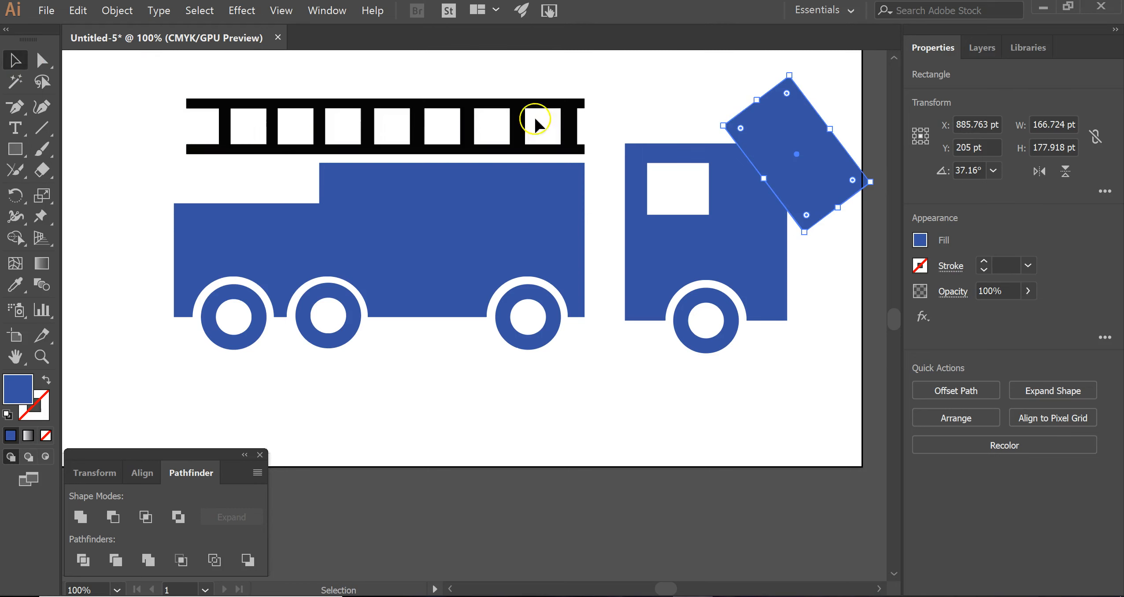
- Subtract the tilted rectangle from the cab with Minus Front to form a sloped windshield edge
left_click(642, 235, "shift")
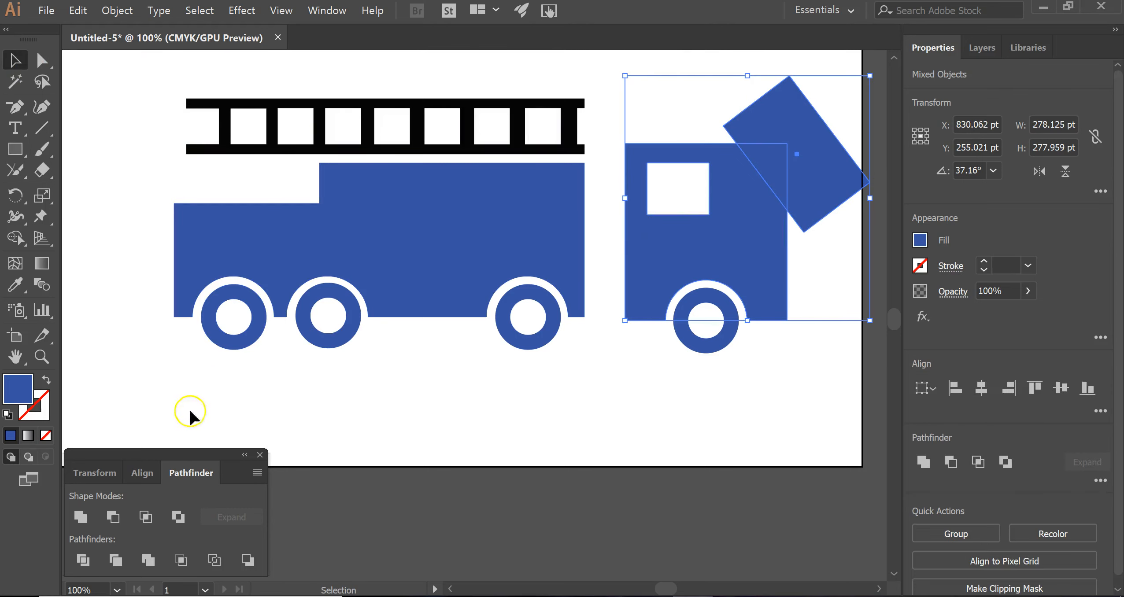
left_click(114, 517)
left_click(788, 438)
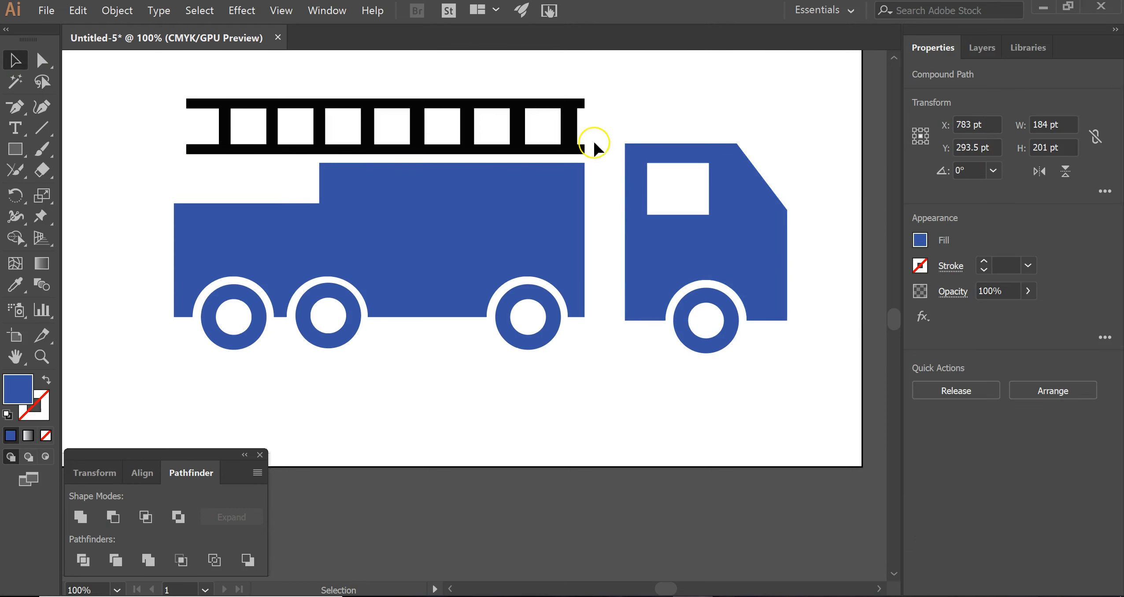
- Draw a square of about 61.5 pt in the empty area below the truck and shift it toward the main body's side
left_click(15, 149)
left_click_drag(599, 391, 654, 445)
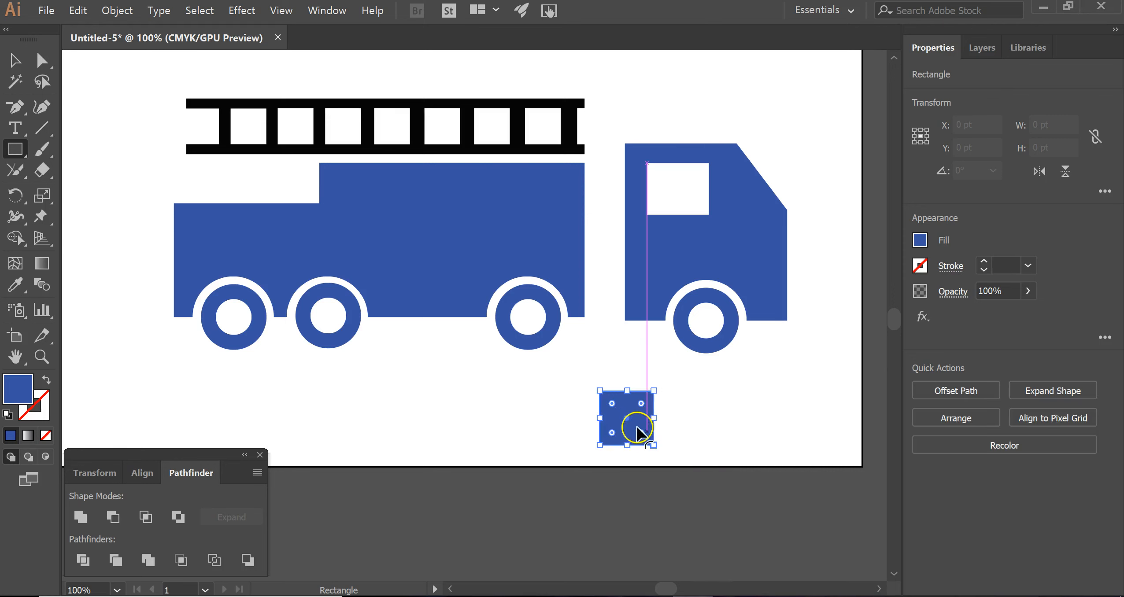
left_click(13, 60)
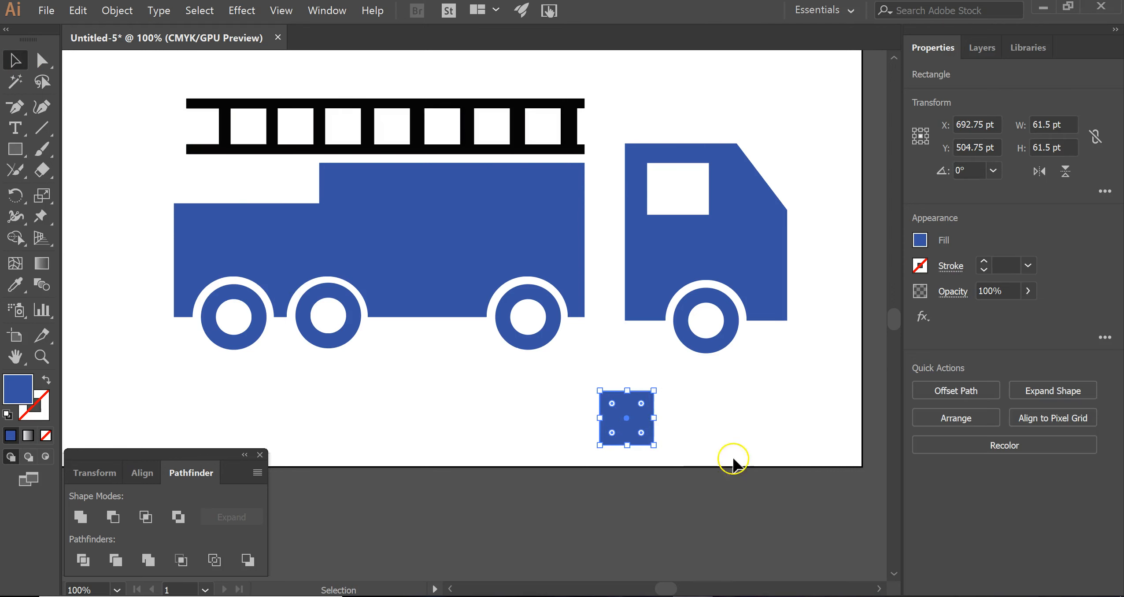
left_click(668, 326)
left_click_drag(622, 426, 545, 420)
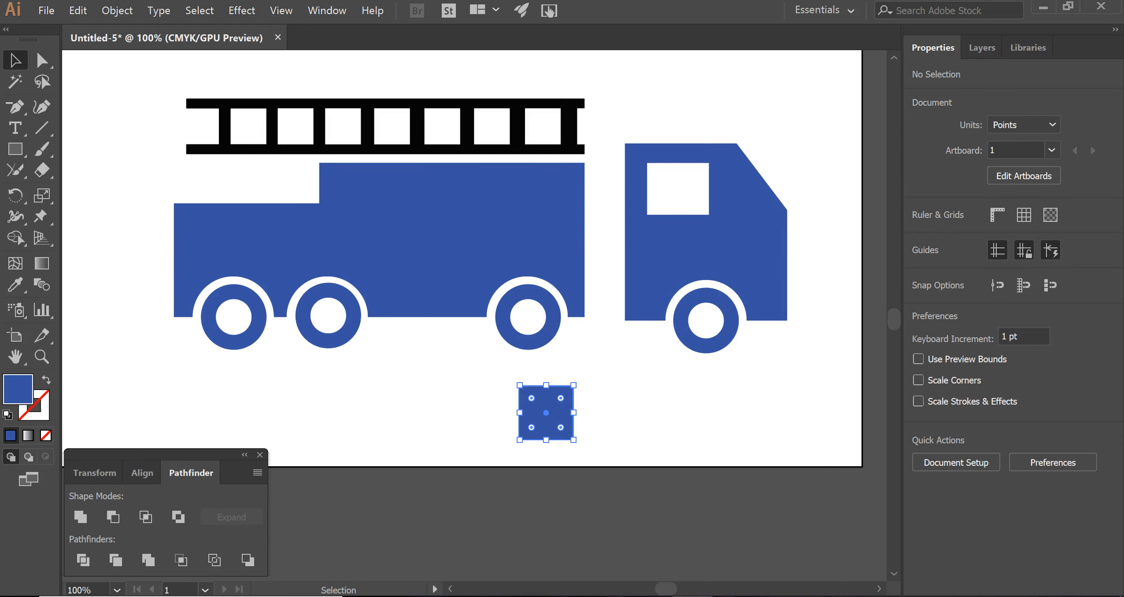
- Draw a rectangle about 83.4 by 61.5 pt, rotate it to about 119° and move it against the cab's sloped edge
left_click(15, 149)
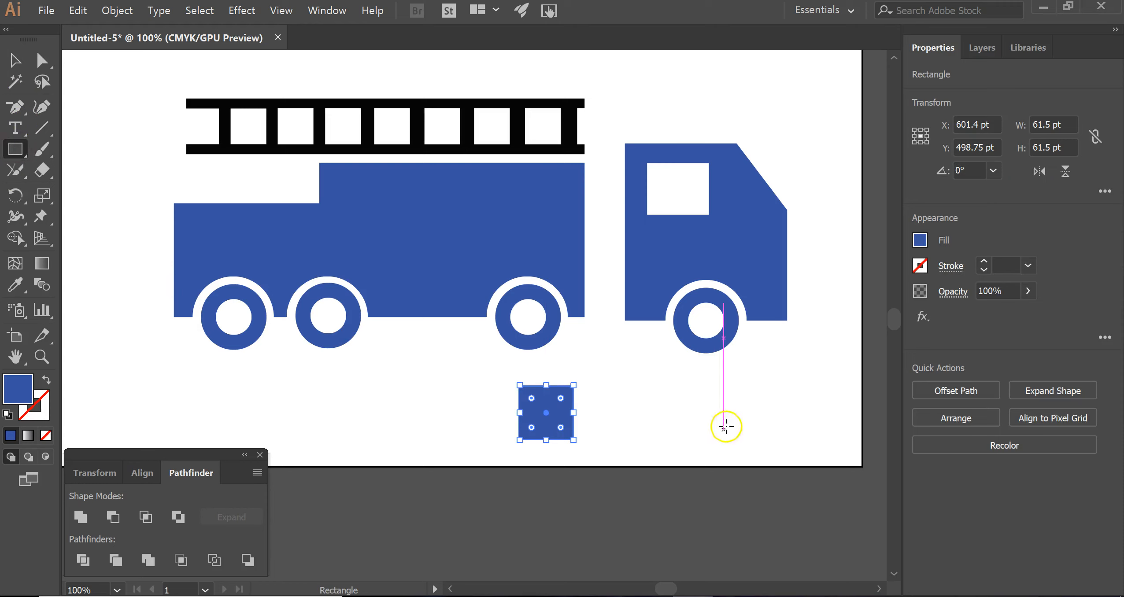
left_click_drag(650, 385, 724, 440)
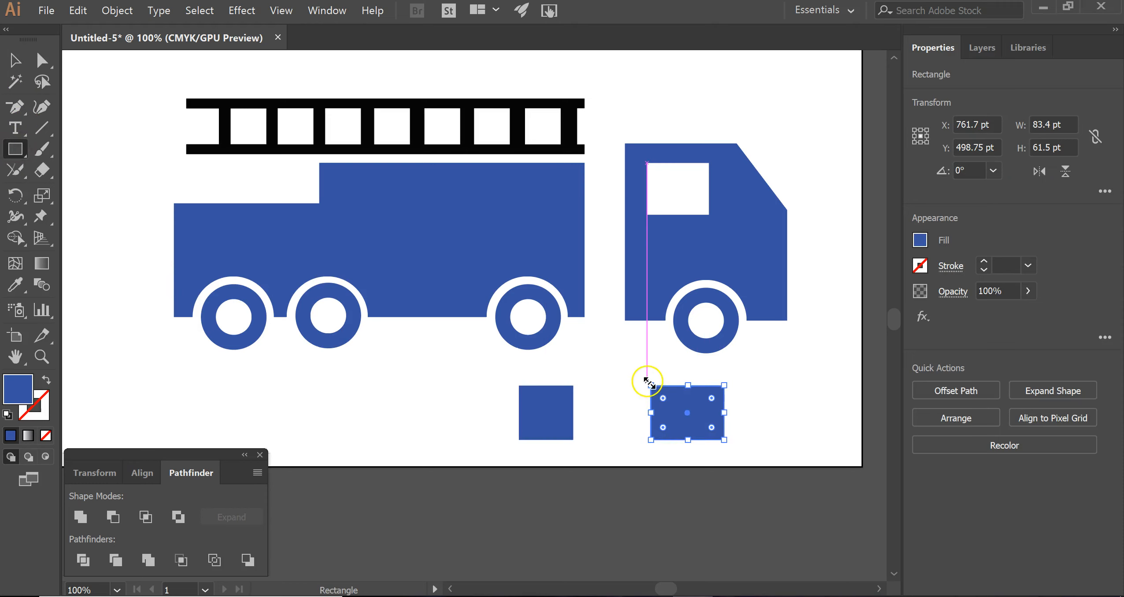
mouse_move(644, 377)
left_mouse_down()
mouse_move(648, 438)
mouse_move(688, 454)
left_mouse_up()
left_click(15, 60)
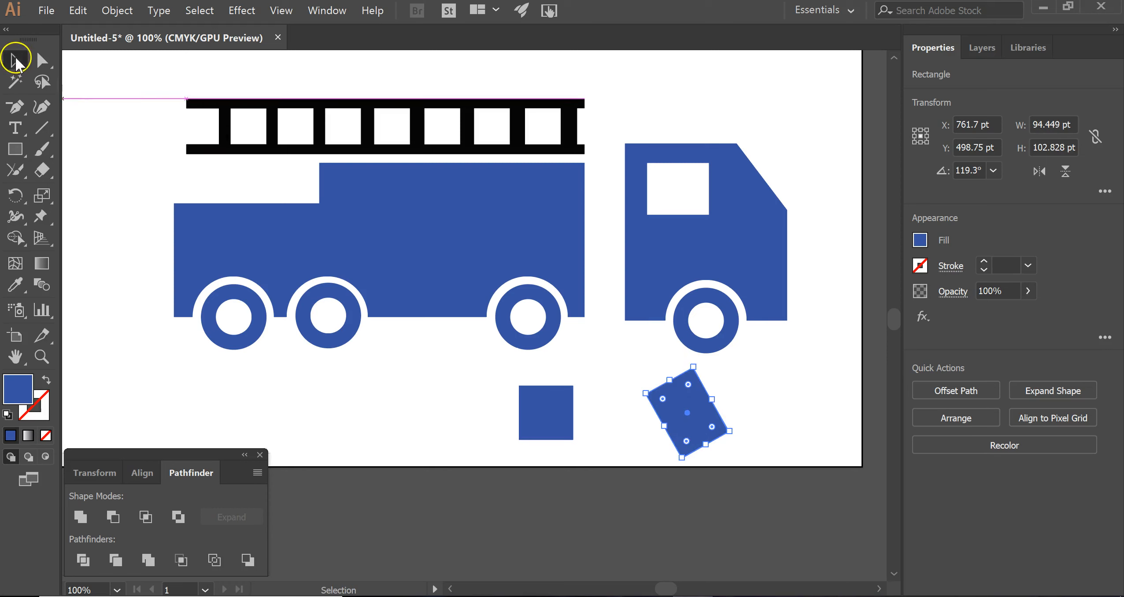
left_click_drag(682, 415, 787, 156)
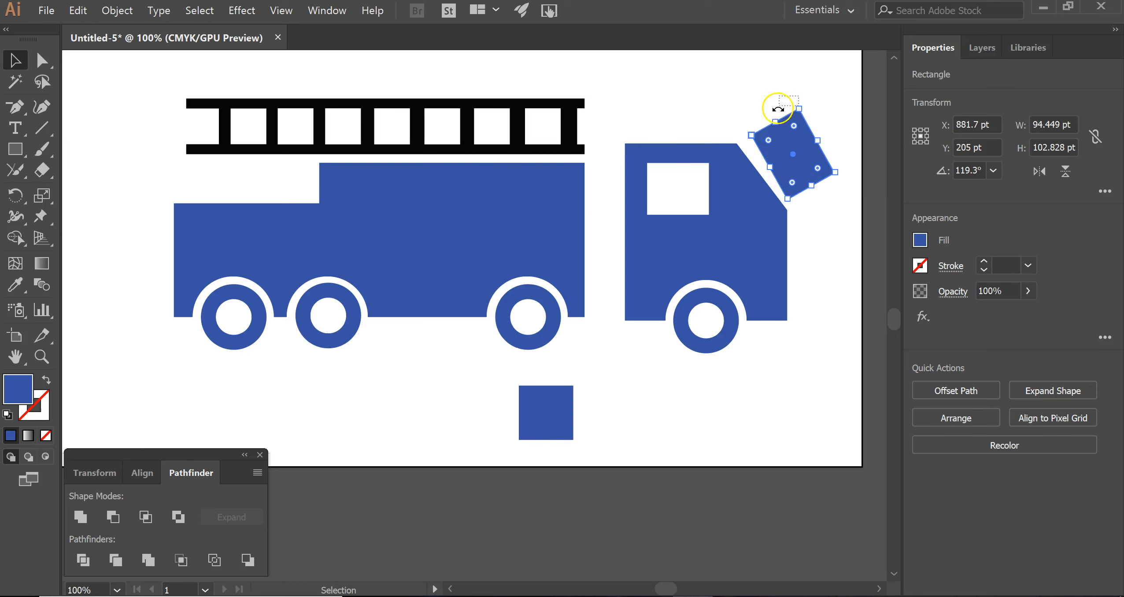
- Fine-tune the tilted rectangle's rotation to about 127° so its edge runs parallel to the cab's slope
left_click(801, 98)
left_click(798, 112)
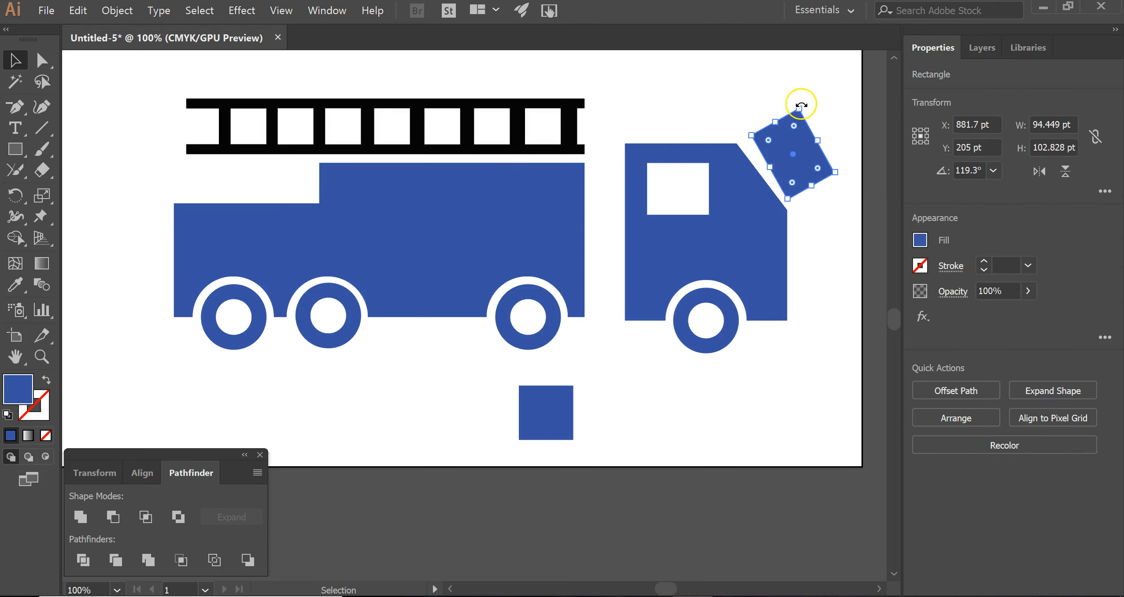
left_click_drag(804, 107, 794, 107)
left_click(841, 266)
left_click(788, 129)
left_click_drag(793, 107, 794, 107)
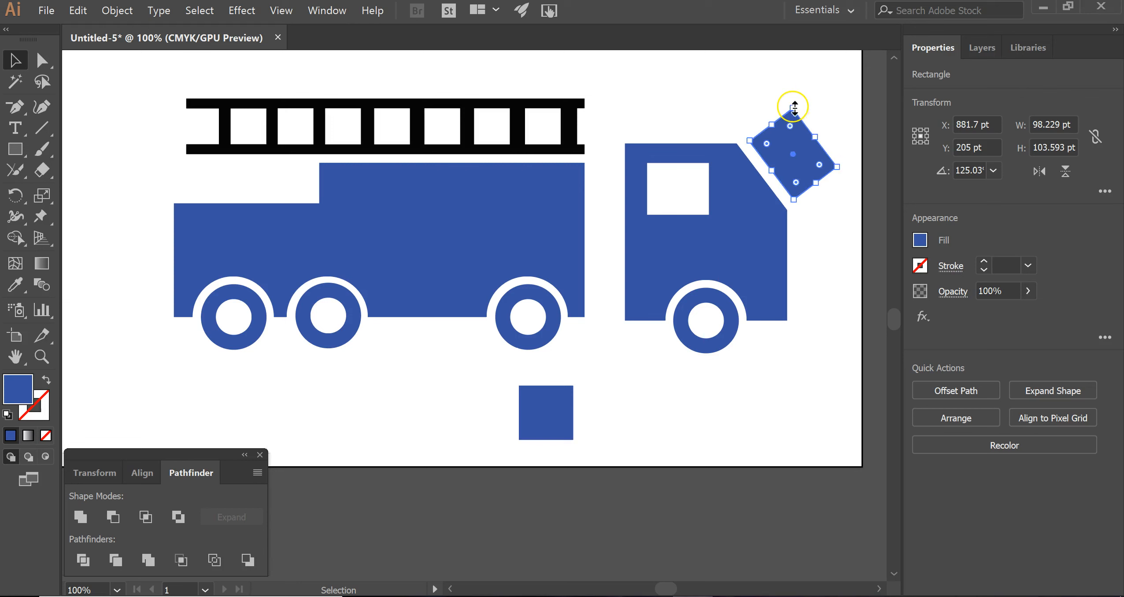
left_click(821, 328)
- Move the tilted rectangle over the upper right corner of the spare square and subtract it with Minus Front
left_click_drag(794, 176, 592, 407)
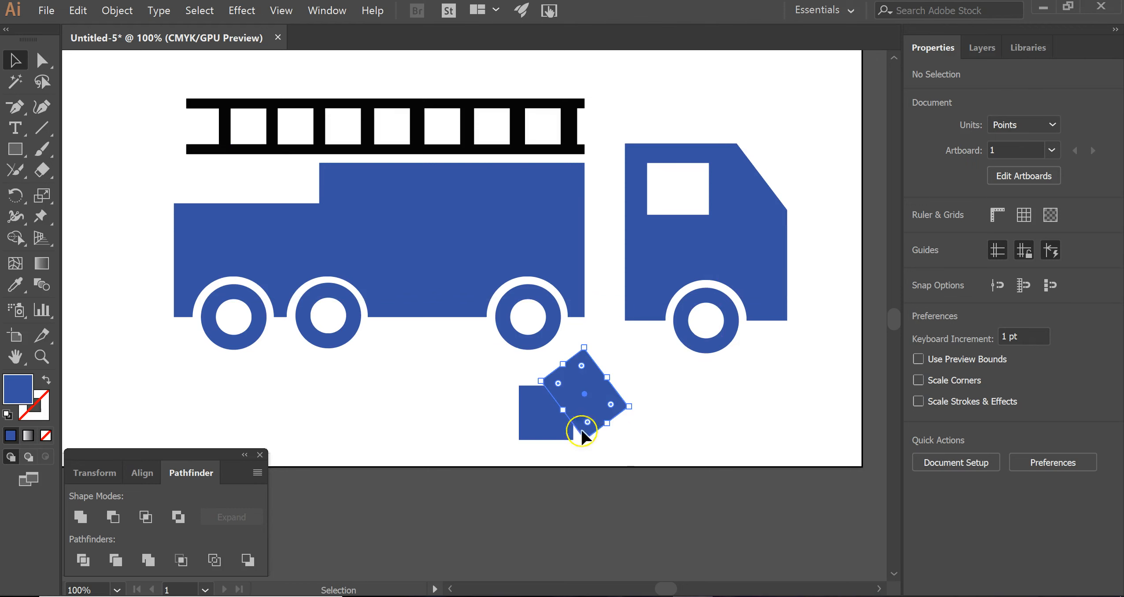
left_click_drag(483, 372, 645, 466)
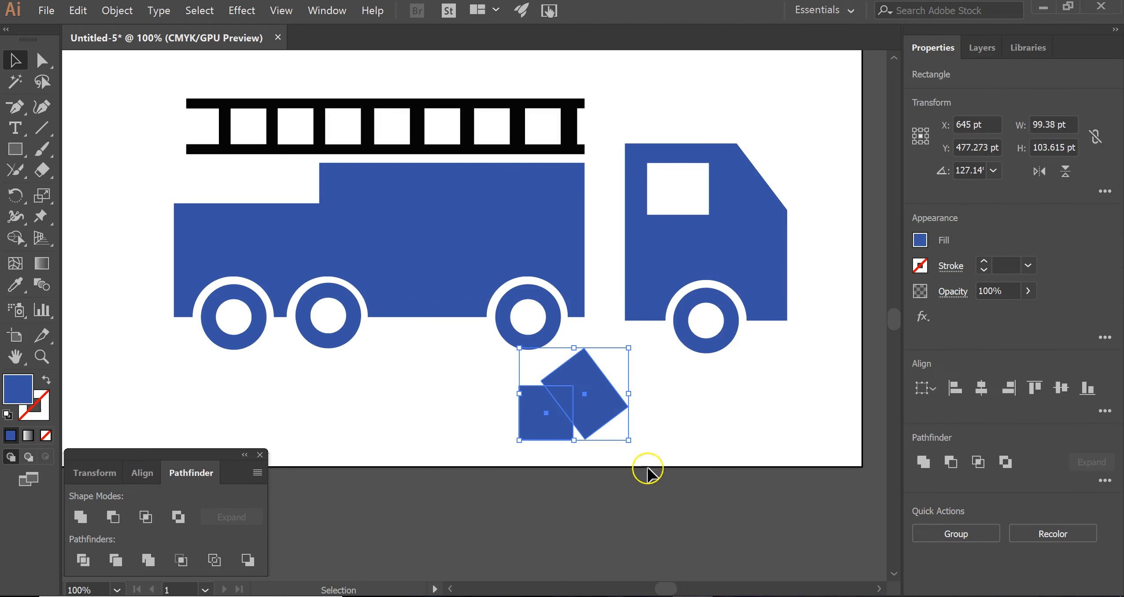
left_click(115, 519)
- Place the cut-off square in the cab beside the rear window and subtract it to create a slanted front window
left_click_drag(549, 428, 746, 203)
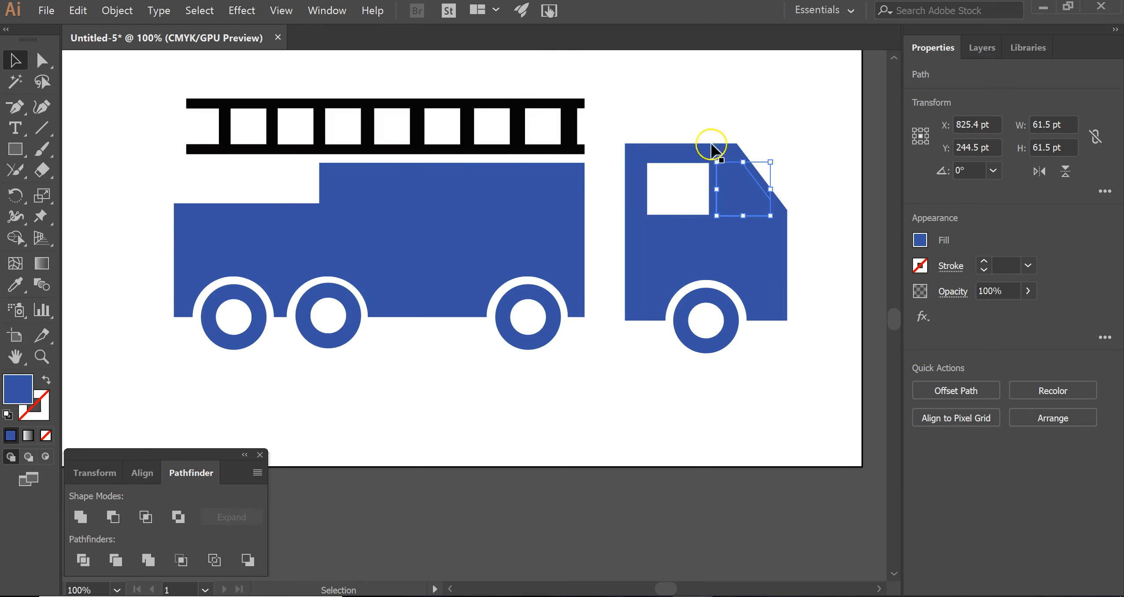
left_click(783, 245, "shift")
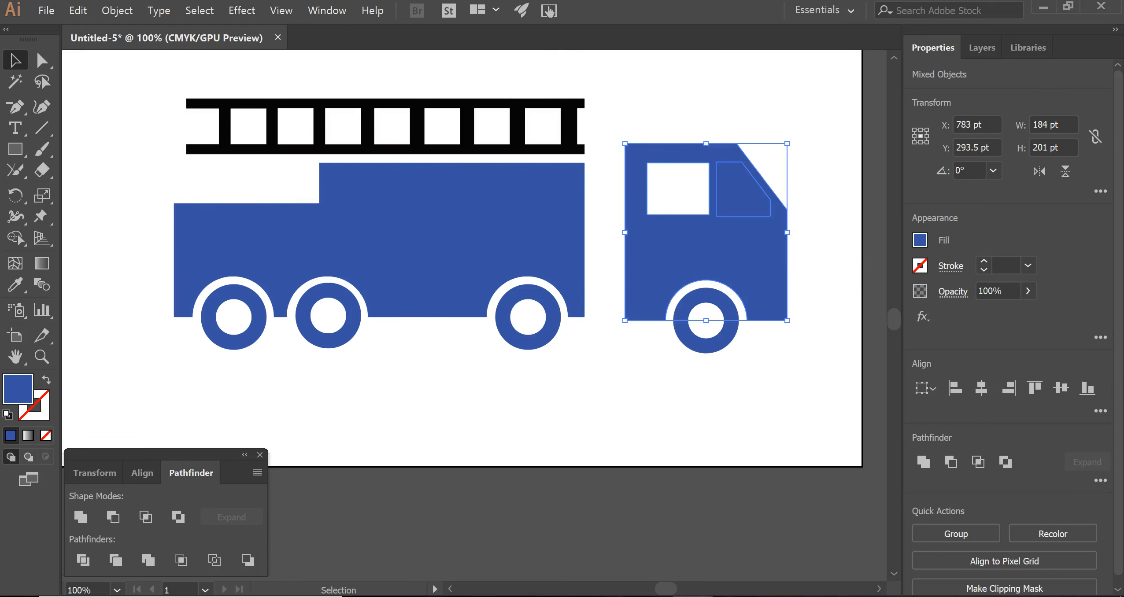
left_click(113, 517)
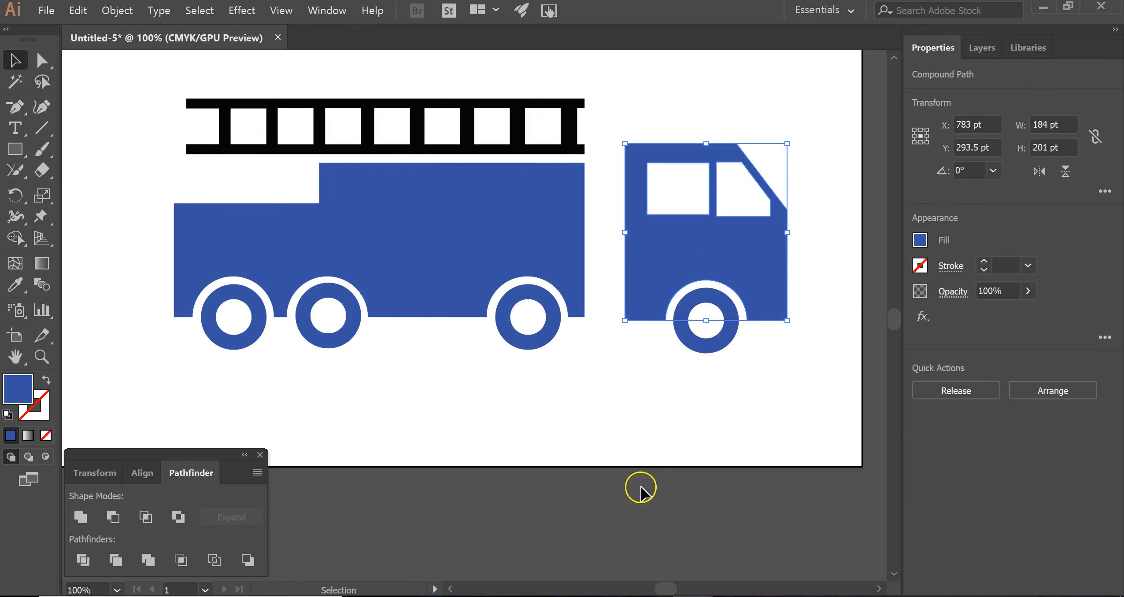
left_click(668, 432)
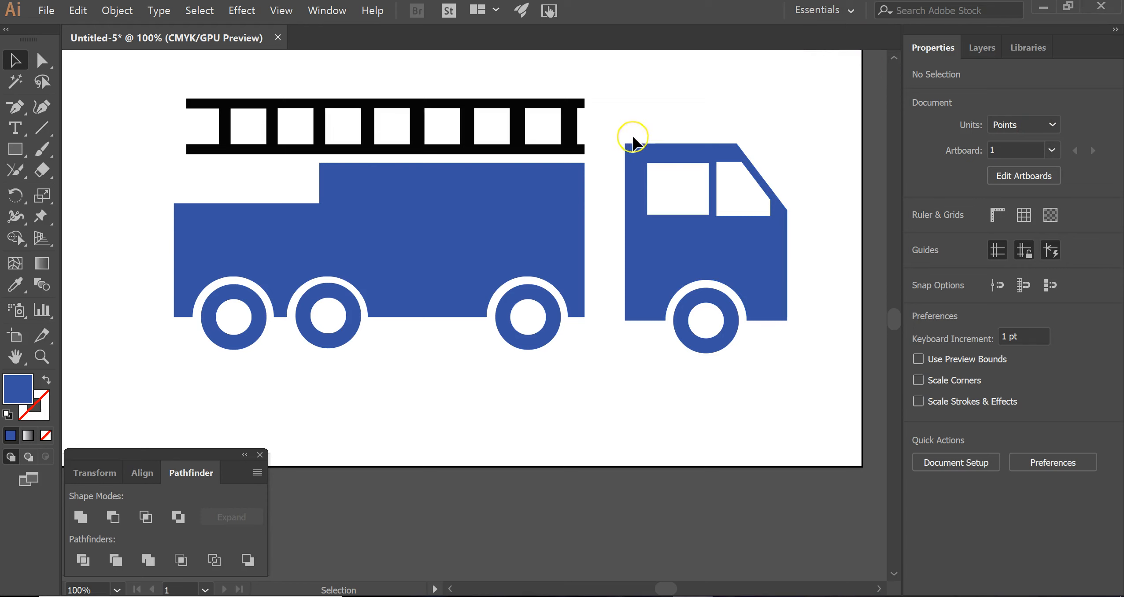
- Draw a flat blue rounded rectangle and place it just above the cab roof as a light bar, aligned with the cab's rear edge
left_click_drag(17, 150, 57, 175)
left_click_drag(415, 383, 703, 122)
key("v")
left_click(773, 111)
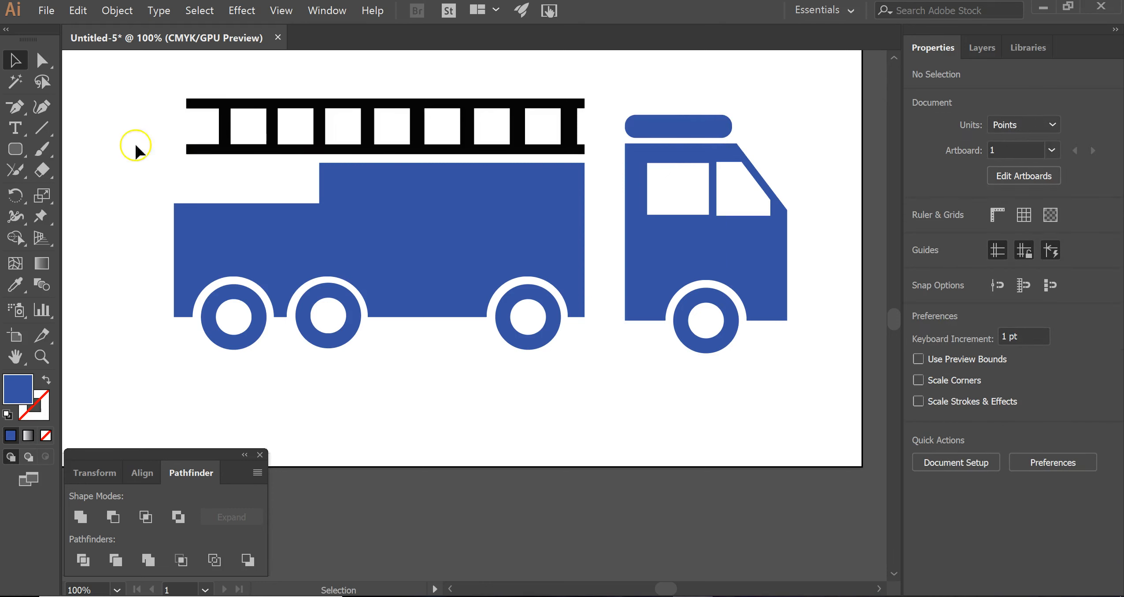
- Draw a small plain rectangle about 71.9 by 22 pt below the truck body, dismissing the size dialog without changes
left_click(20, 151)
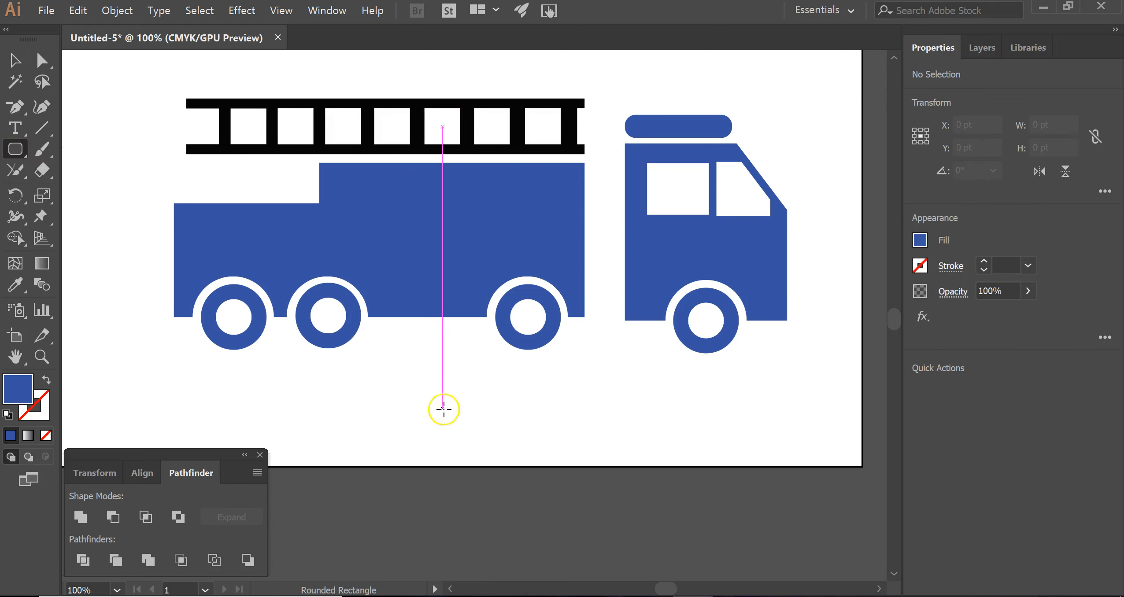
left_click(17, 151)
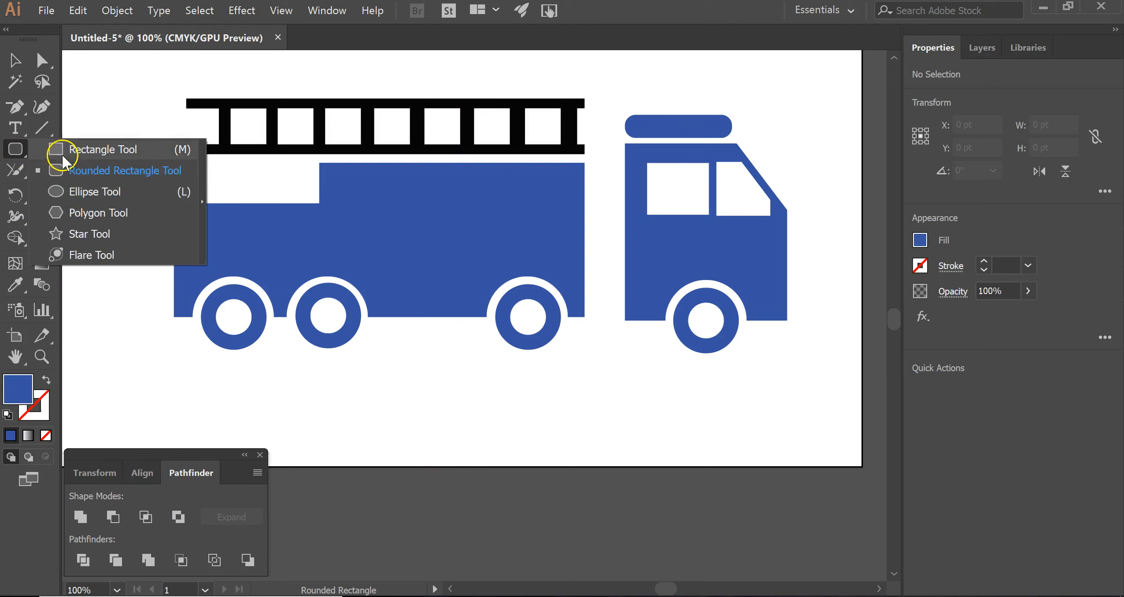
left_click(88, 150)
left_click_drag(361, 391, 424, 410)
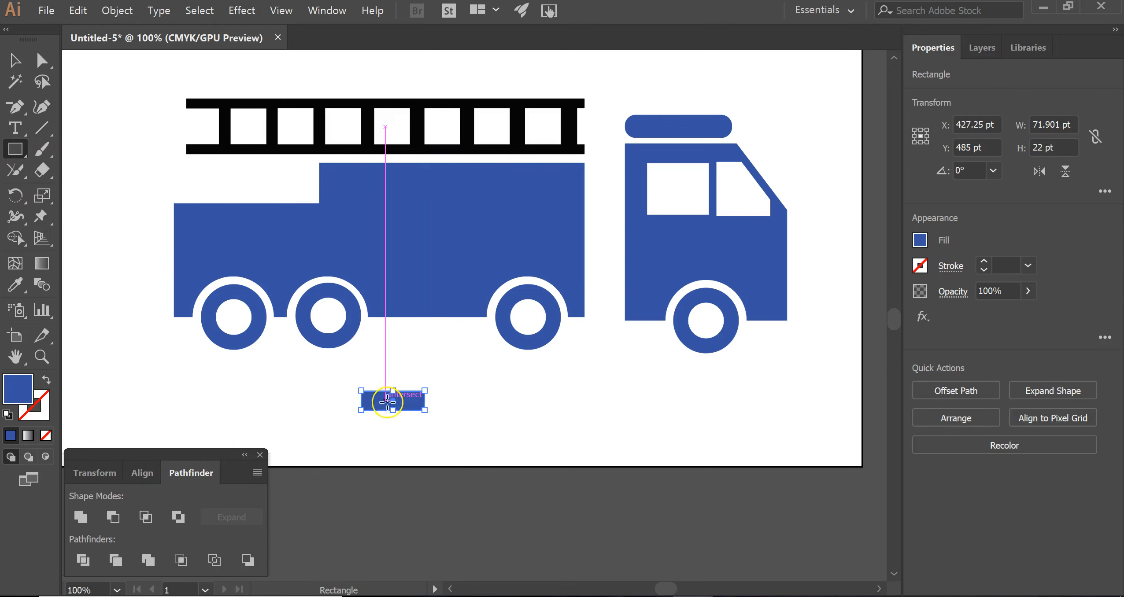
left_click(395, 401)
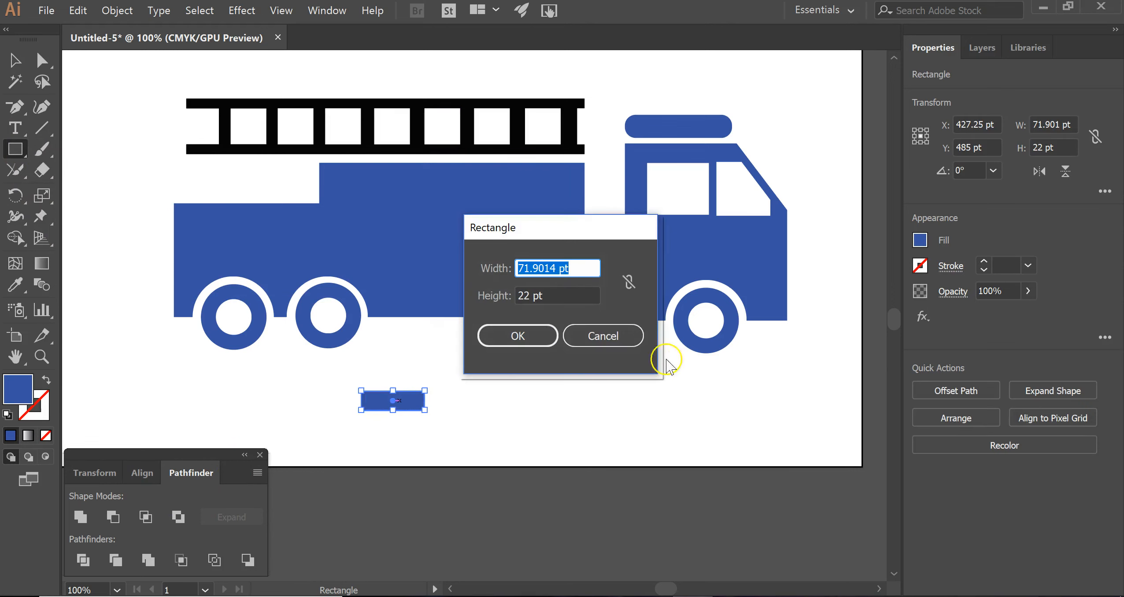
left_click(599, 334)
- Move the small rectangle between the light bar and the cab roof, centered under the bar, to connect them
left_click(15, 60)
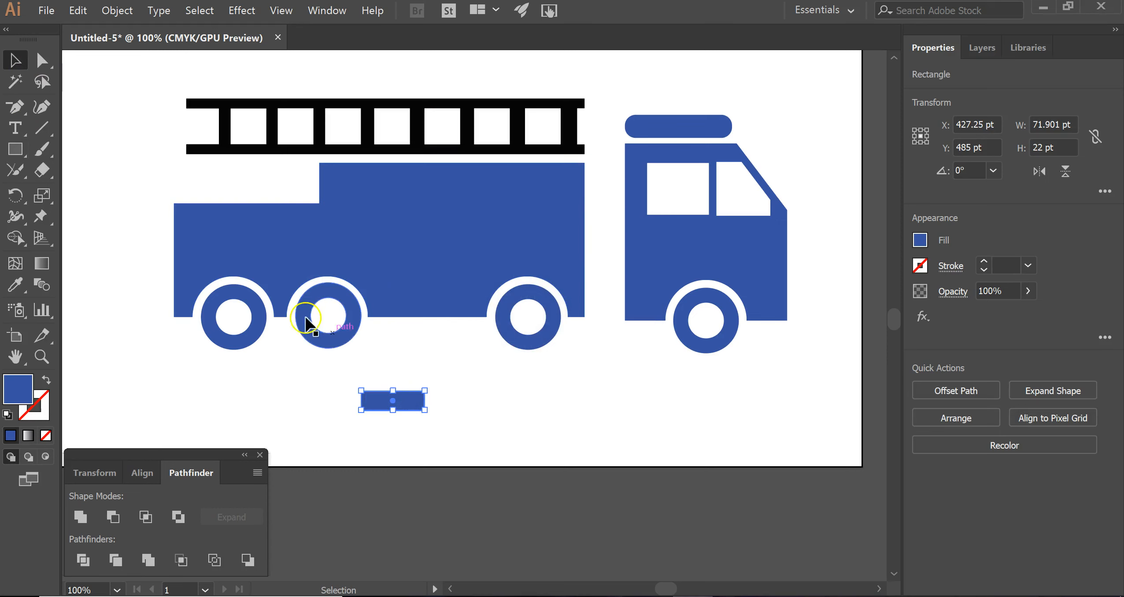
left_click_drag(414, 402, 702, 140)
left_click(784, 135)
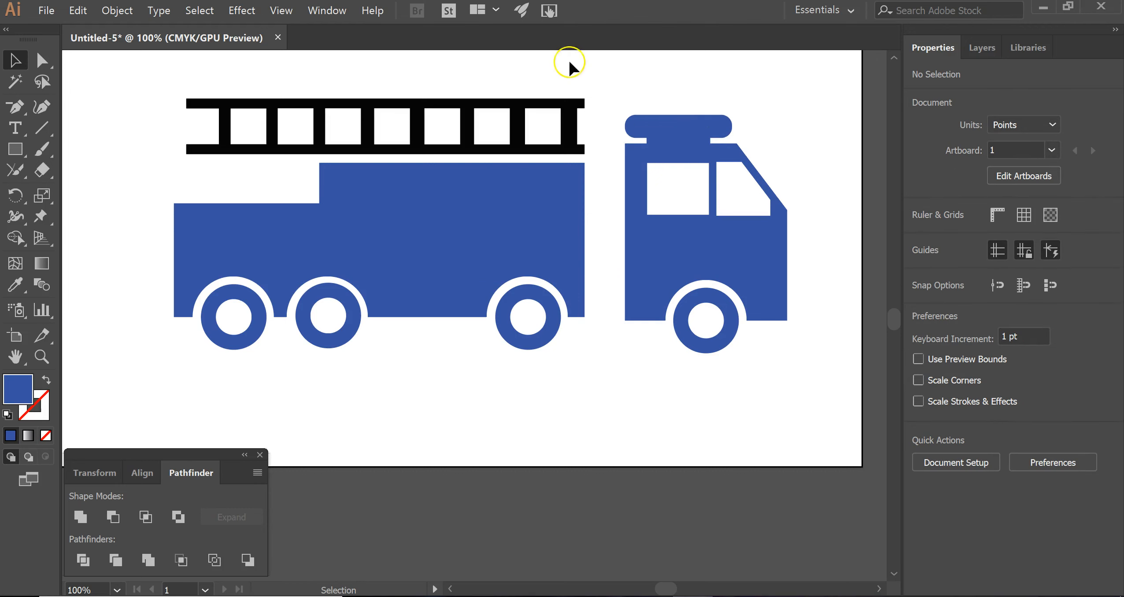
- Unite the light bar, its connector and the cab into one shape
left_click_drag(753, 252, 782, 242)
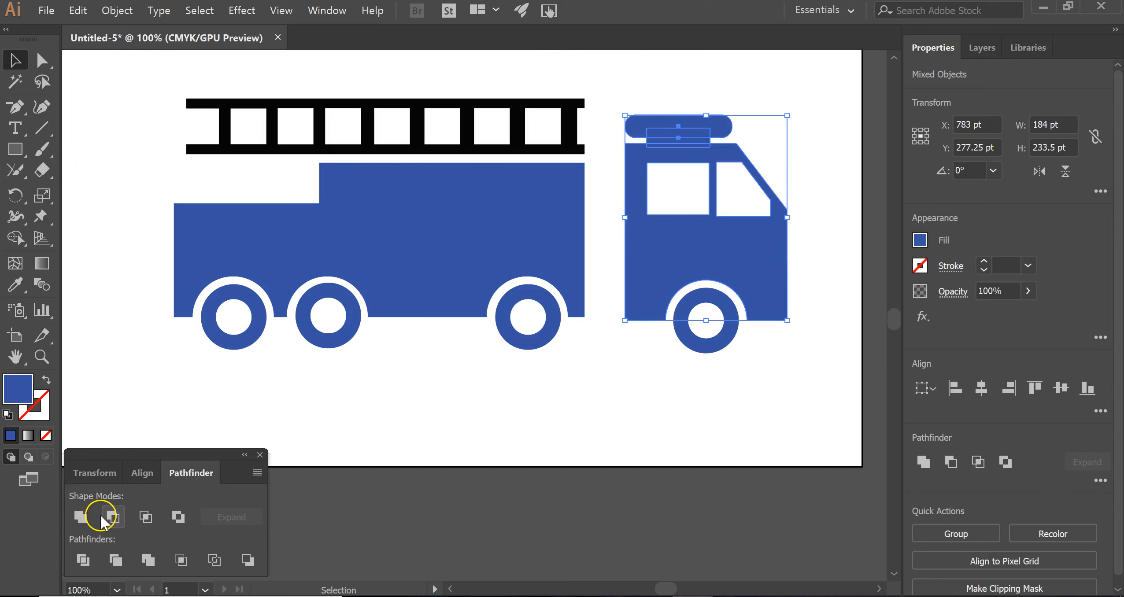
left_click(81, 518)
left_click_drag(800, 123, 800, 125)
left_click(810, 243)
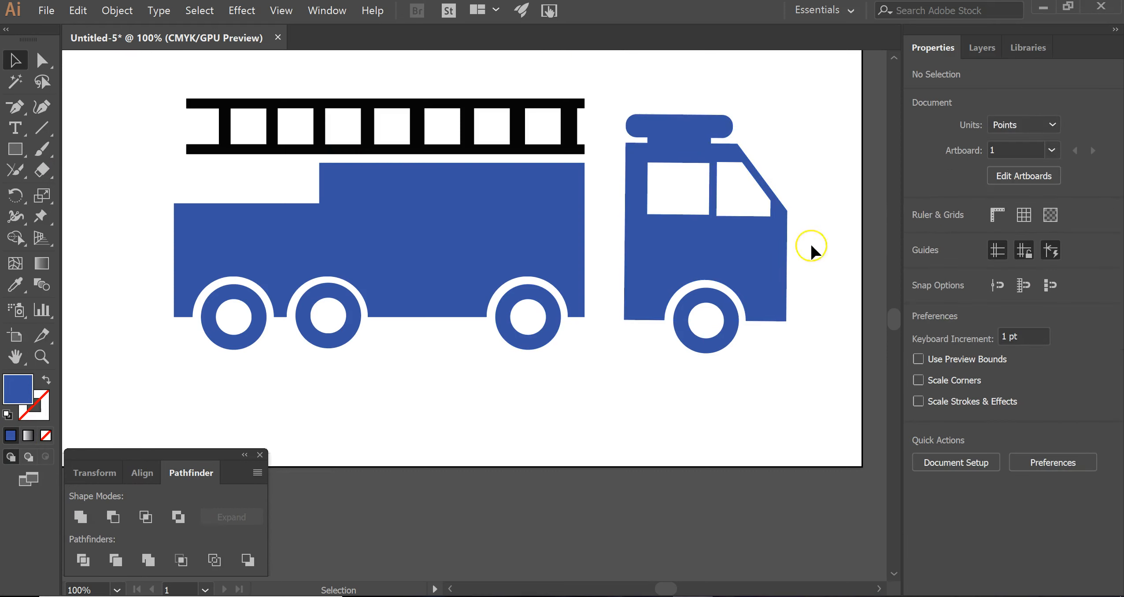
key("ctrl+z")
left_click(826, 210)
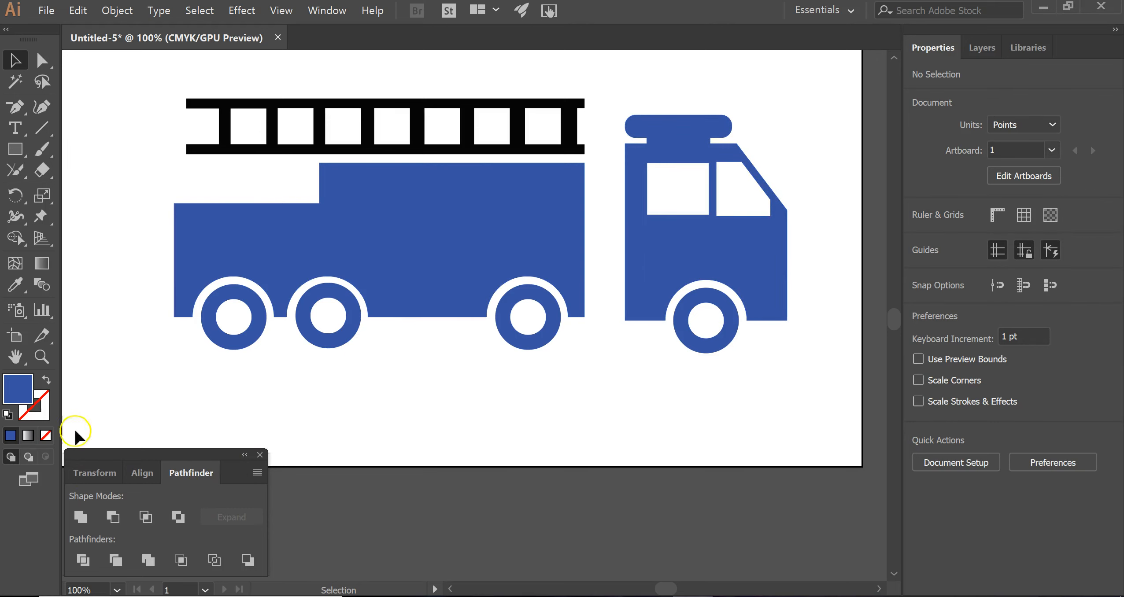
- Add a rounded rectangle 23 by 128 pt along the cab's front edge, reaching down to the cab's bottom
left_click_drag(24, 151, 95, 191)
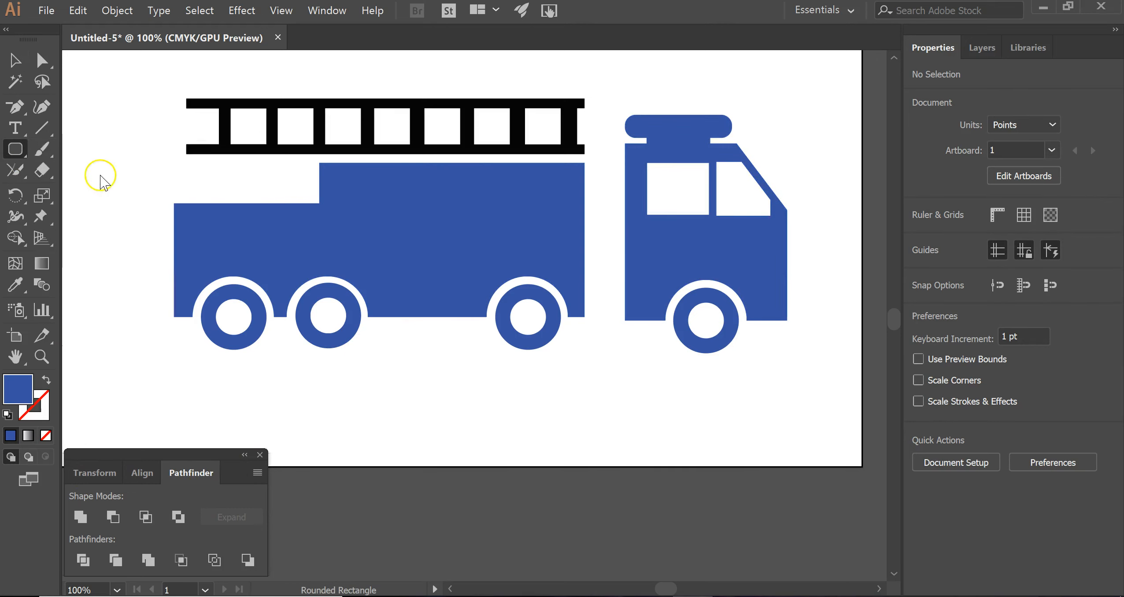
left_click_drag(812, 244, 833, 334)
left_click_drag(824, 298, 792, 257)
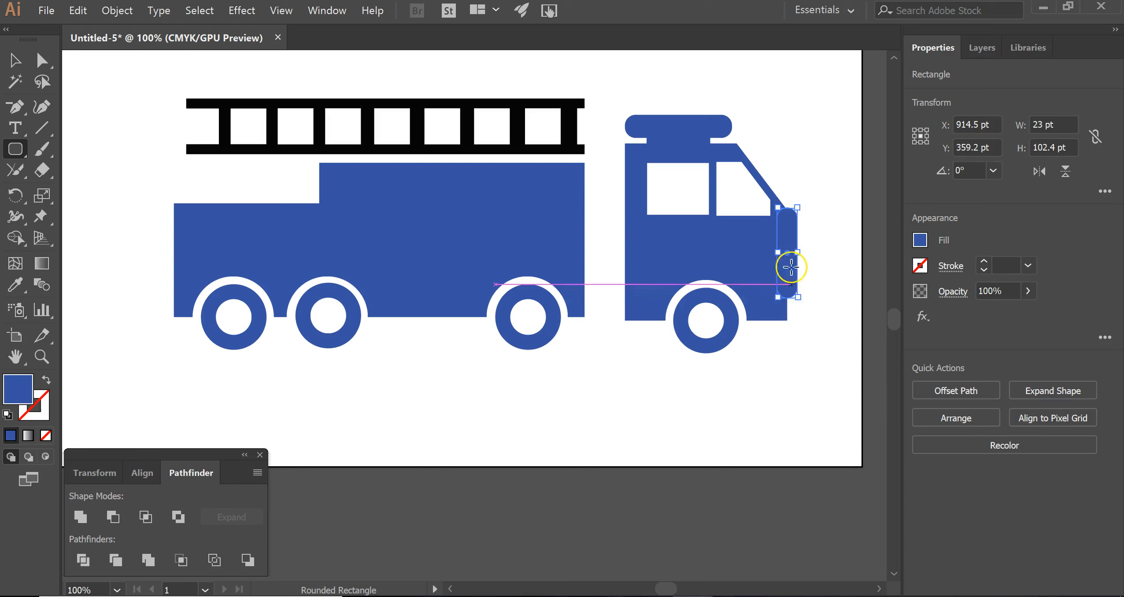
left_click_drag(797, 299, 798, 320)
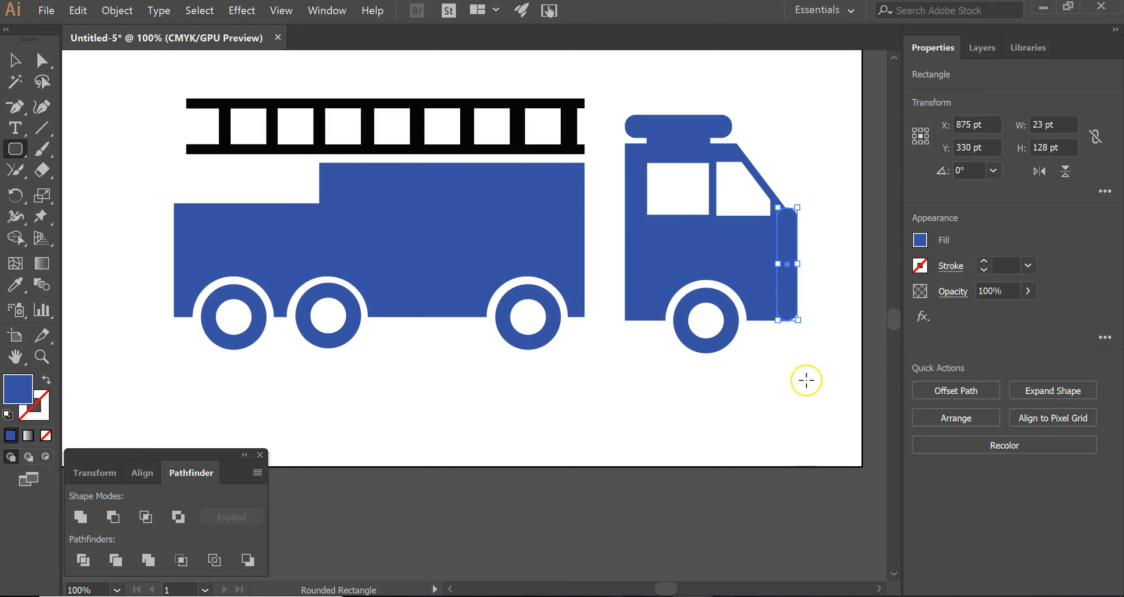
left_click(806, 381)
left_click(614, 346)
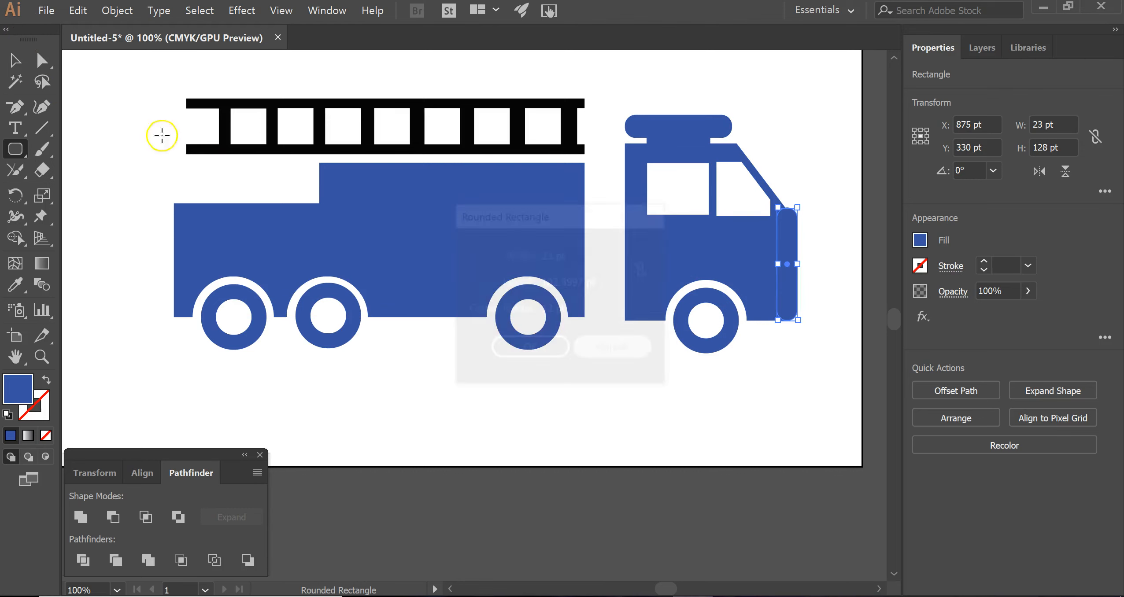
left_click(17, 62)
left_click(271, 370)
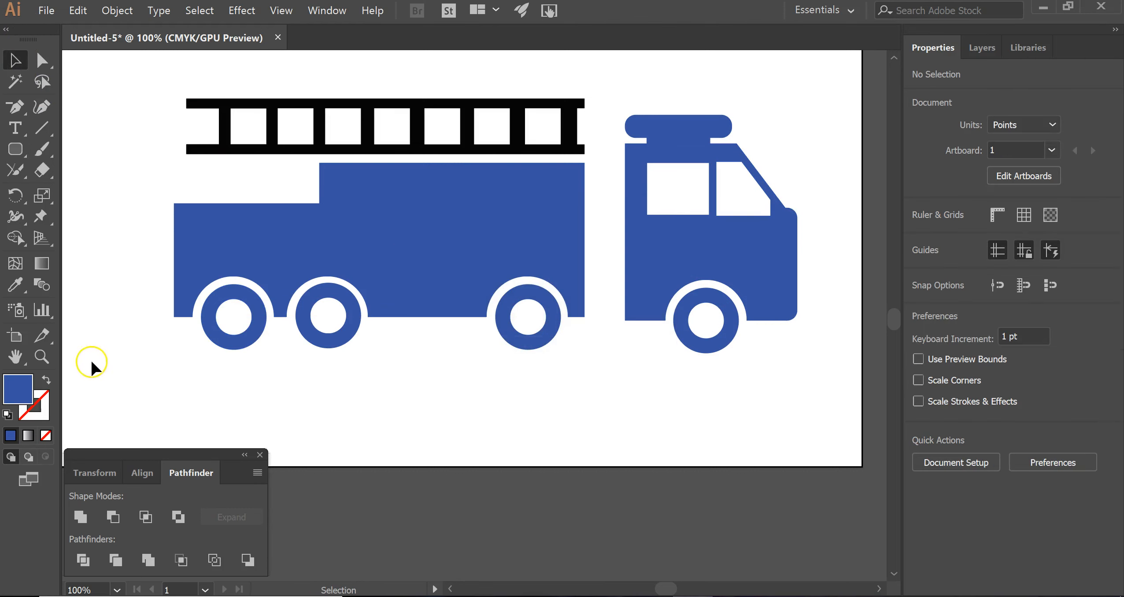
- Draw a rounded square bumper about 33.5 pt wide and place it at the cab's lower front corner
left_click(15, 150)
left_click_drag(495, 391, 796, 305)
left_click(16, 61)
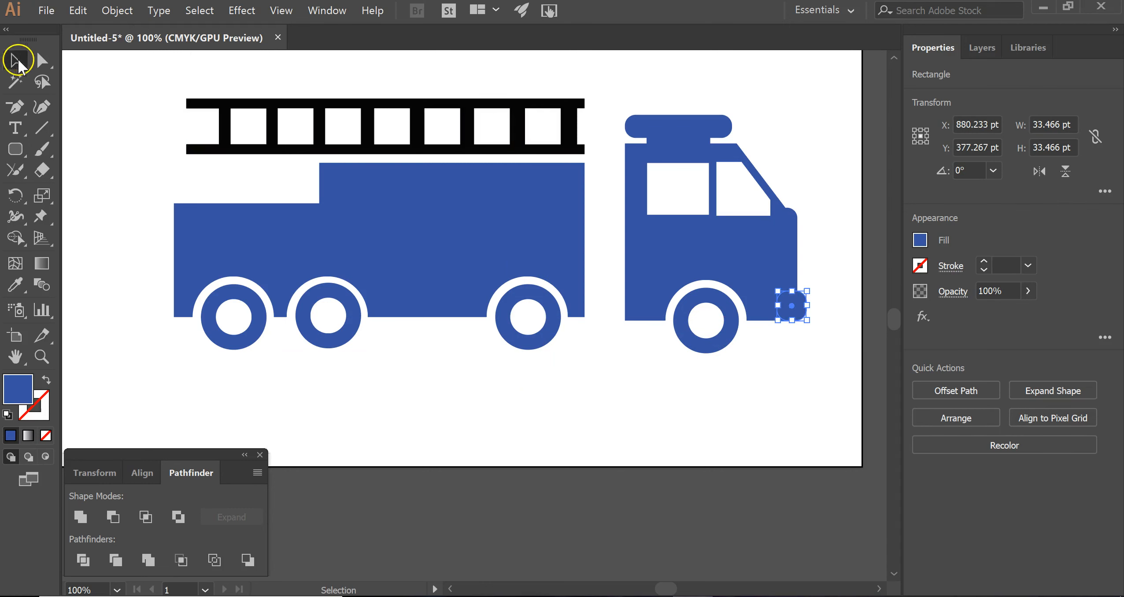
left_click(450, 417)
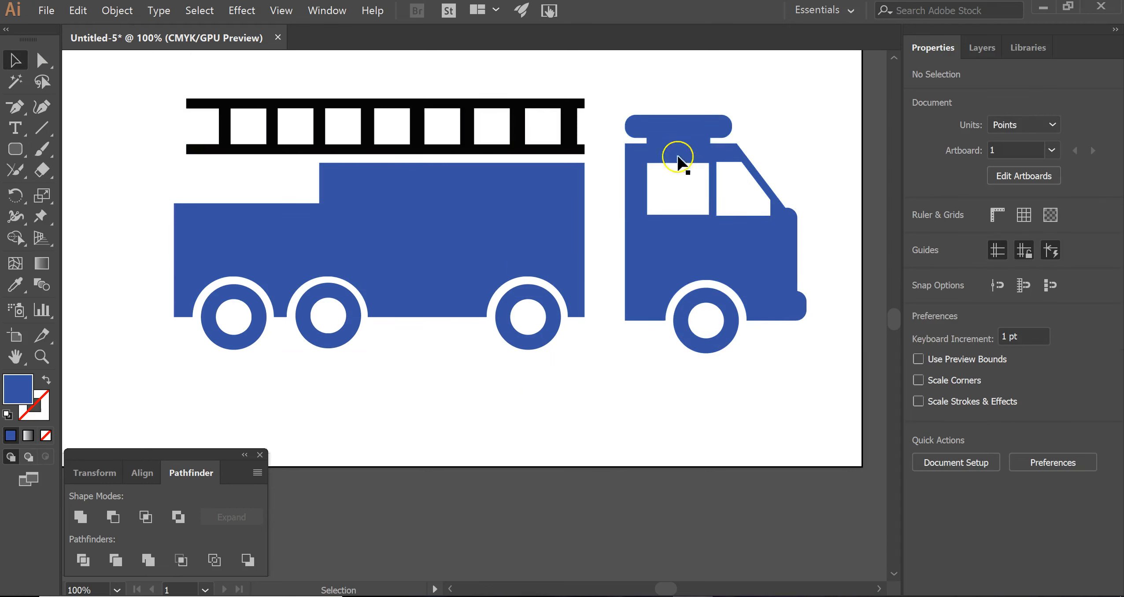
- Duplicate the front bumper and place the copy at the lower rear corner of the truck body
left_click(798, 308)
key("ctrl+v")
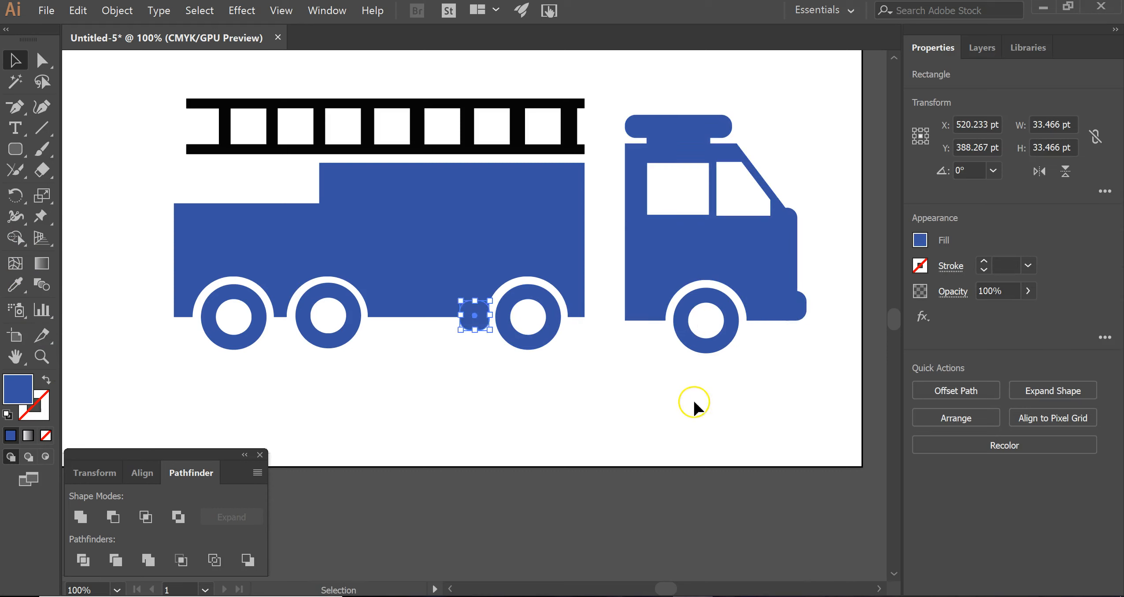
left_click_drag(469, 318, 173, 299)
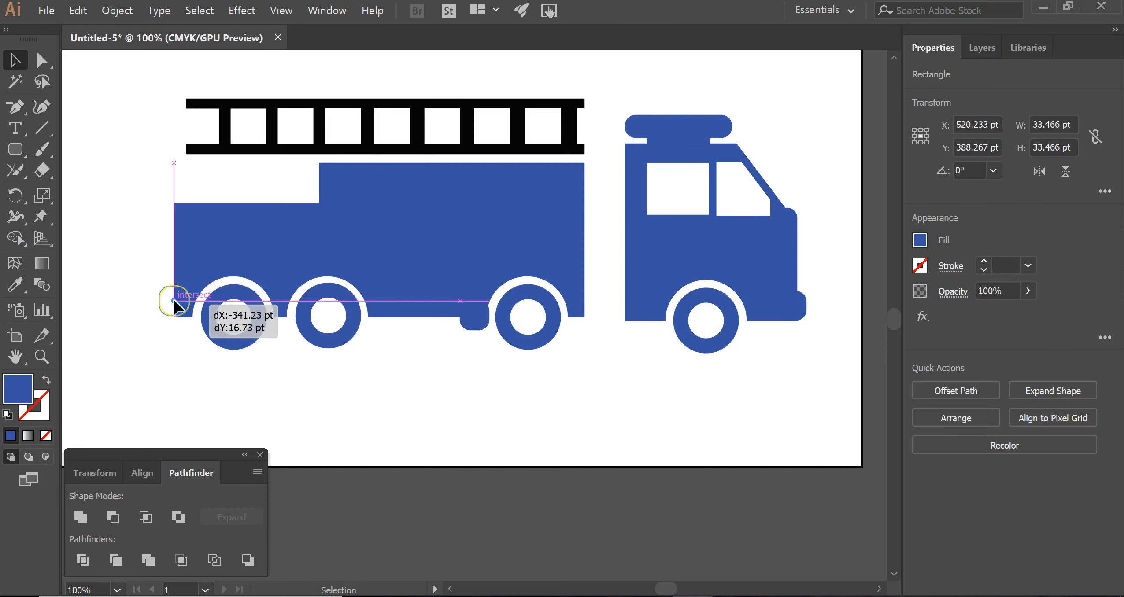
left_click_drag(173, 301, 160, 297)
left_click(448, 405)
left_click(485, 384)
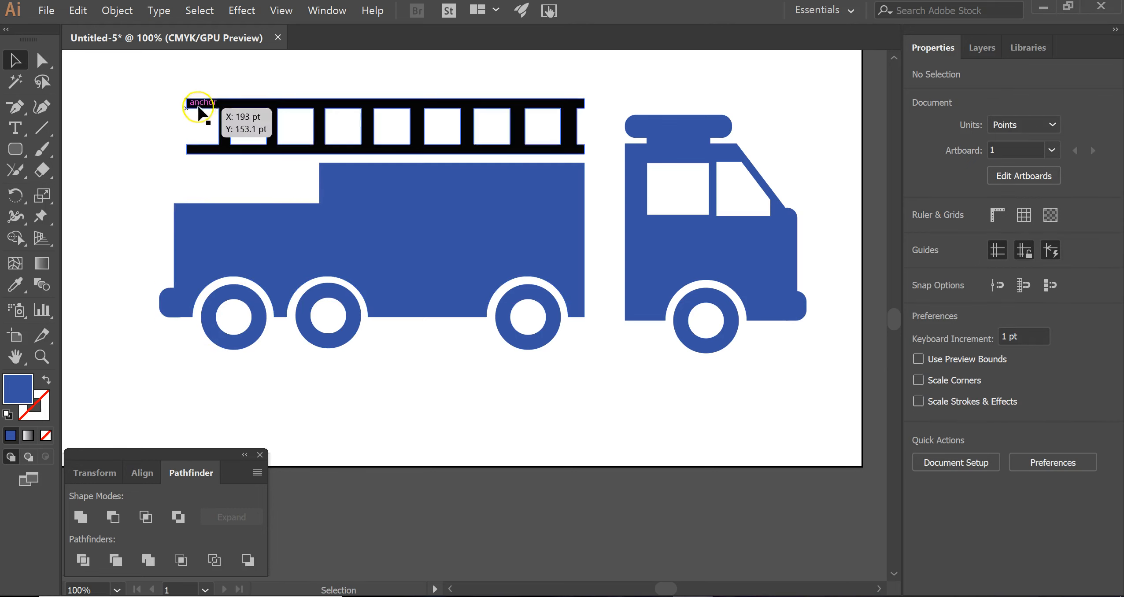
- Unite the body, cab, wheels, front strip and both bumpers with Pathfinder, leaving out the ladder
left_click_drag(525, 378, 800, 378)
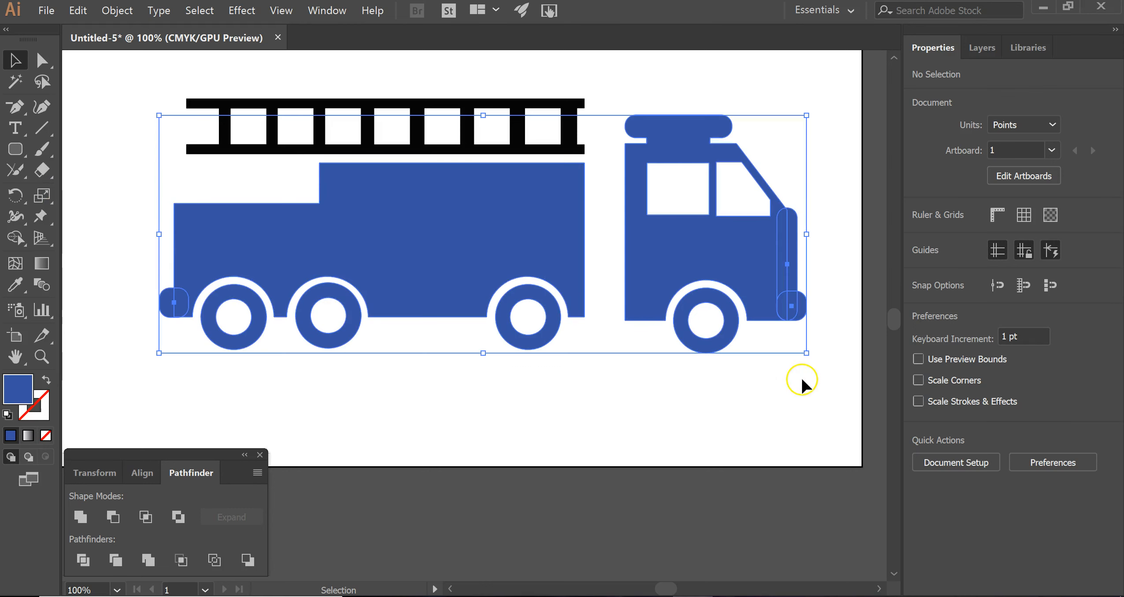
left_click(80, 517)
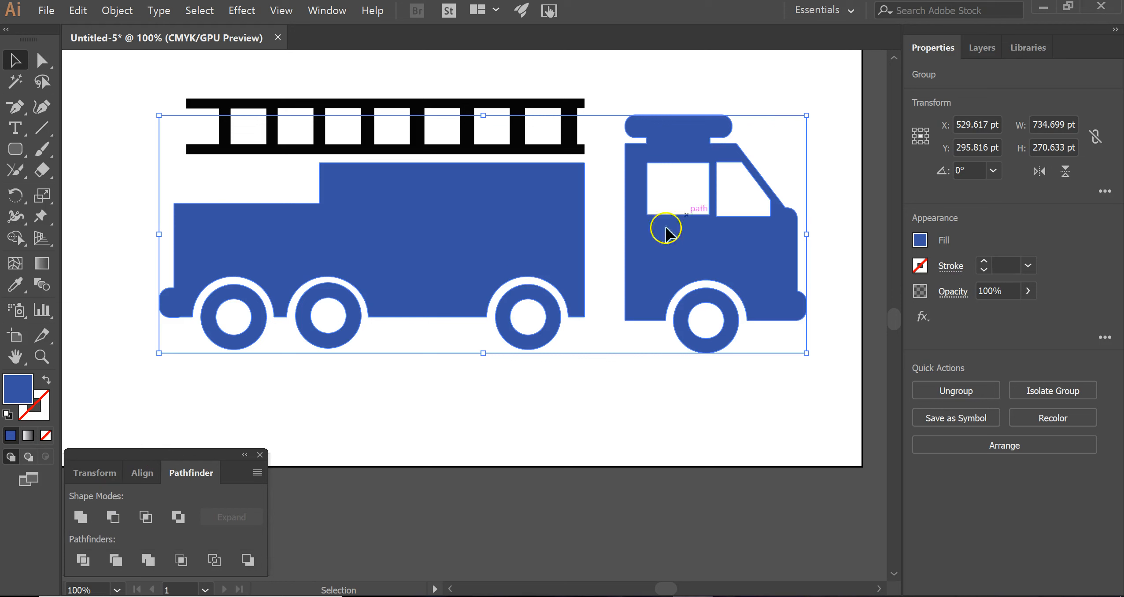
left_click(755, 425)
left_click(488, 115)
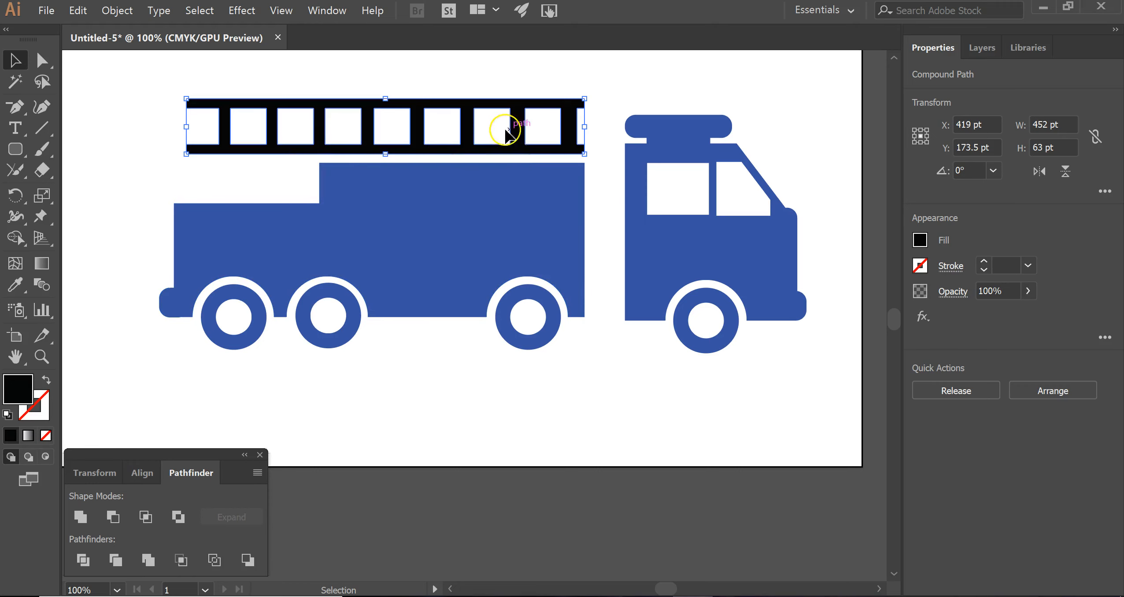
mouse_move(351, 326)
left_mouse_down()
mouse_move(358, 372)
mouse_move(522, 392)
mouse_move(362, 346)
mouse_move(351, 325)
left_mouse_up()
left_click(646, 401)
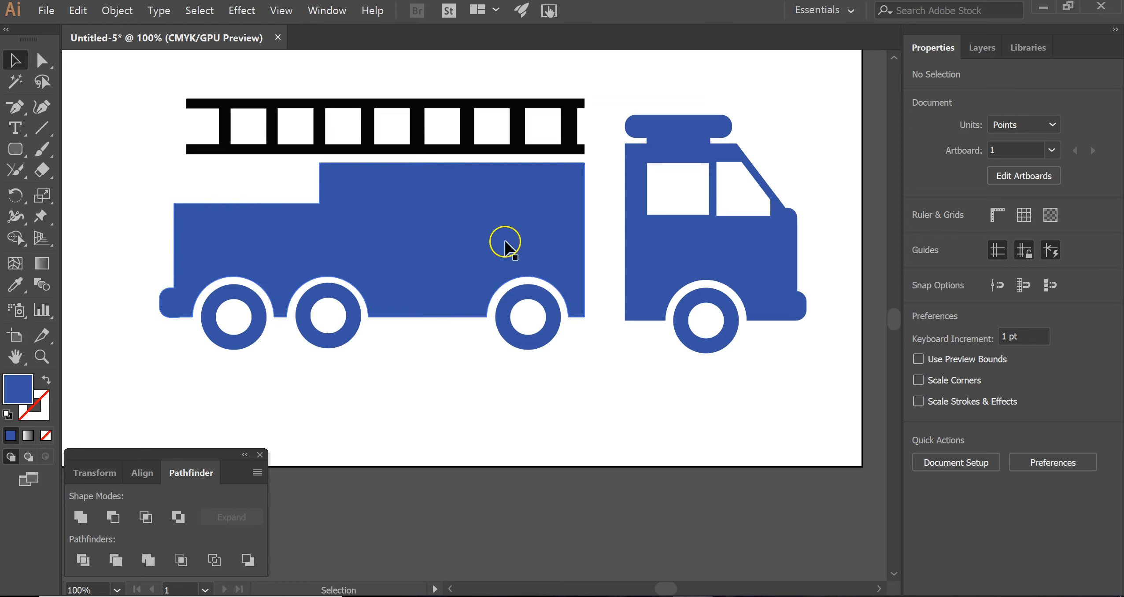
- Fill the united truck group with red, leaving the ladder black
left_click(427, 245)
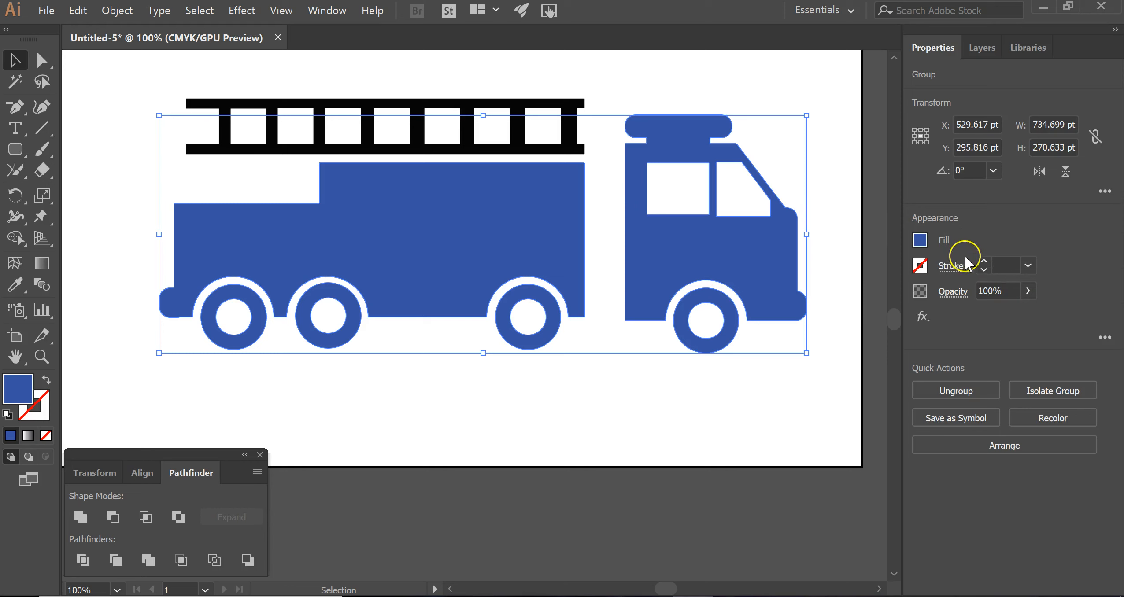
left_click(920, 241)
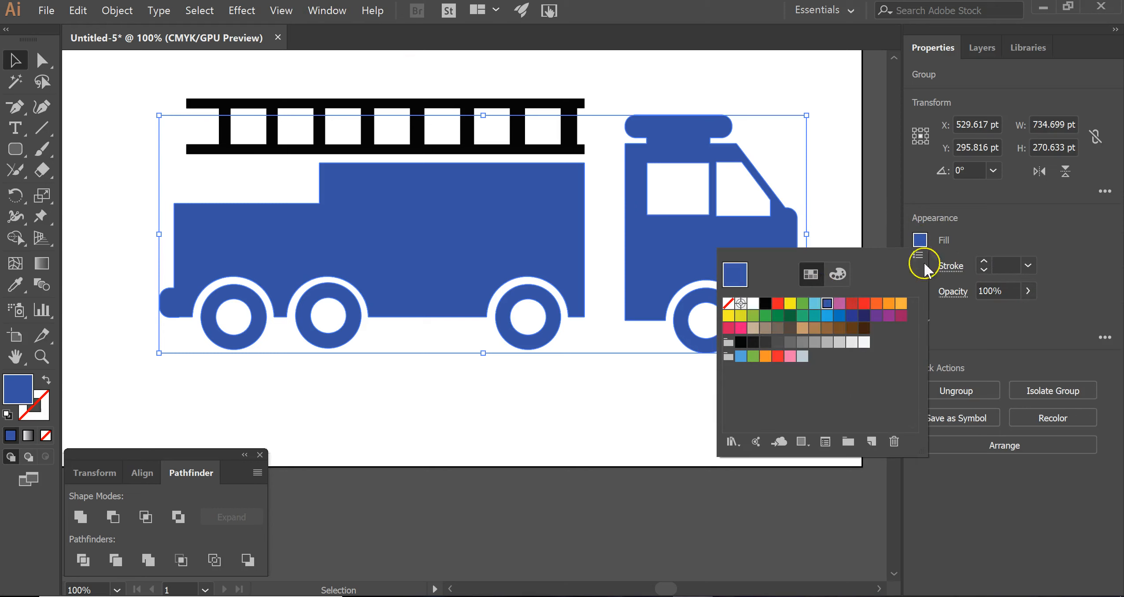
left_click(865, 304)
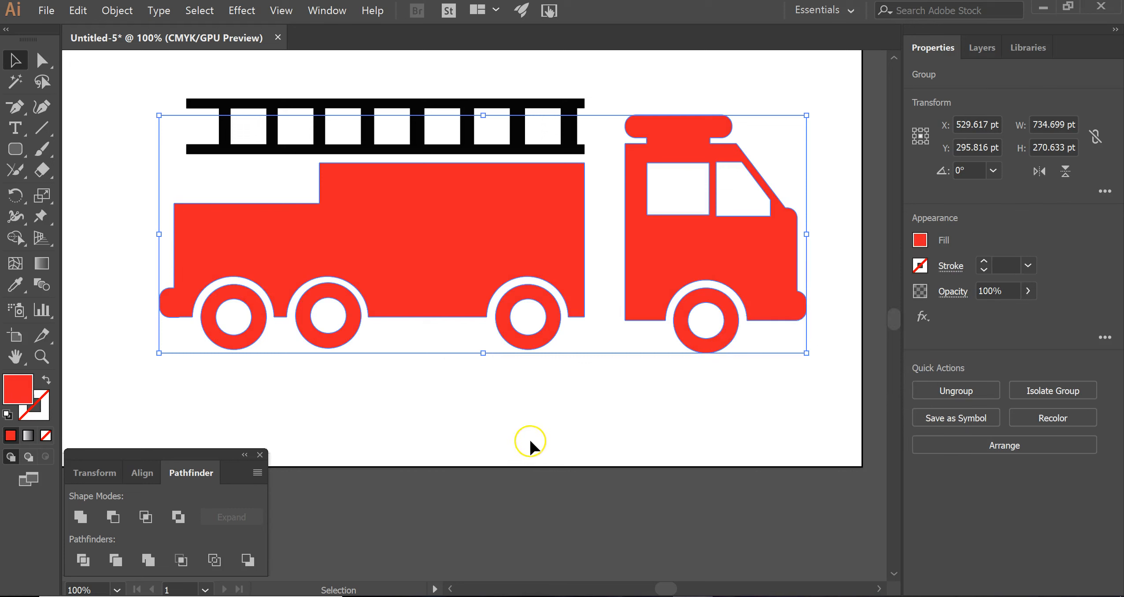
- Isolate the rearmost wheel within the truck group and fill it with black
double_click(260, 328)
double_click(257, 332)
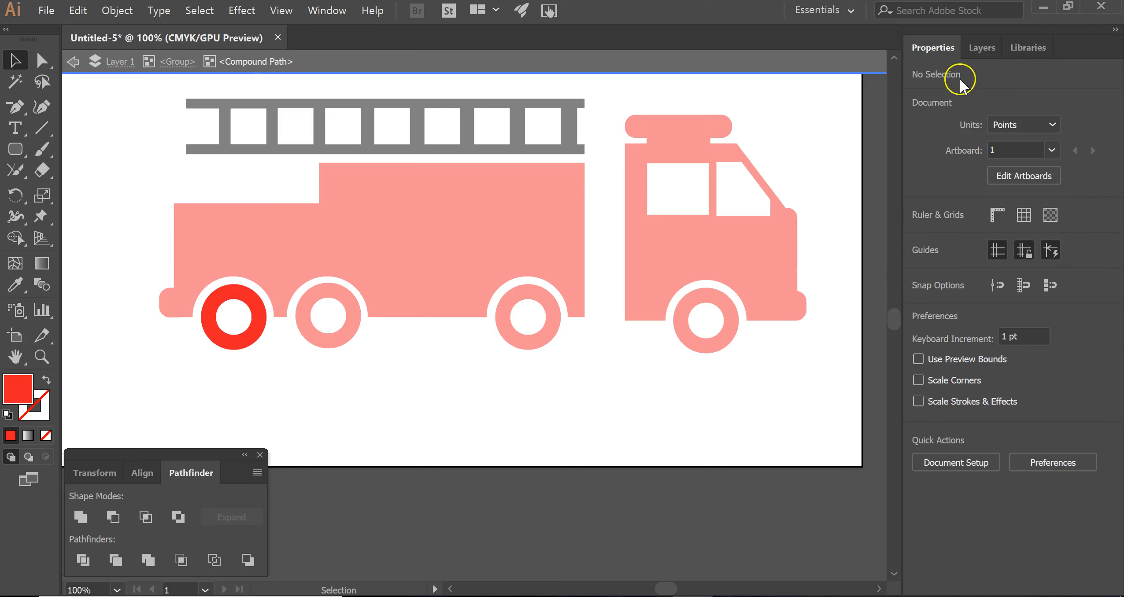
left_click(259, 338)
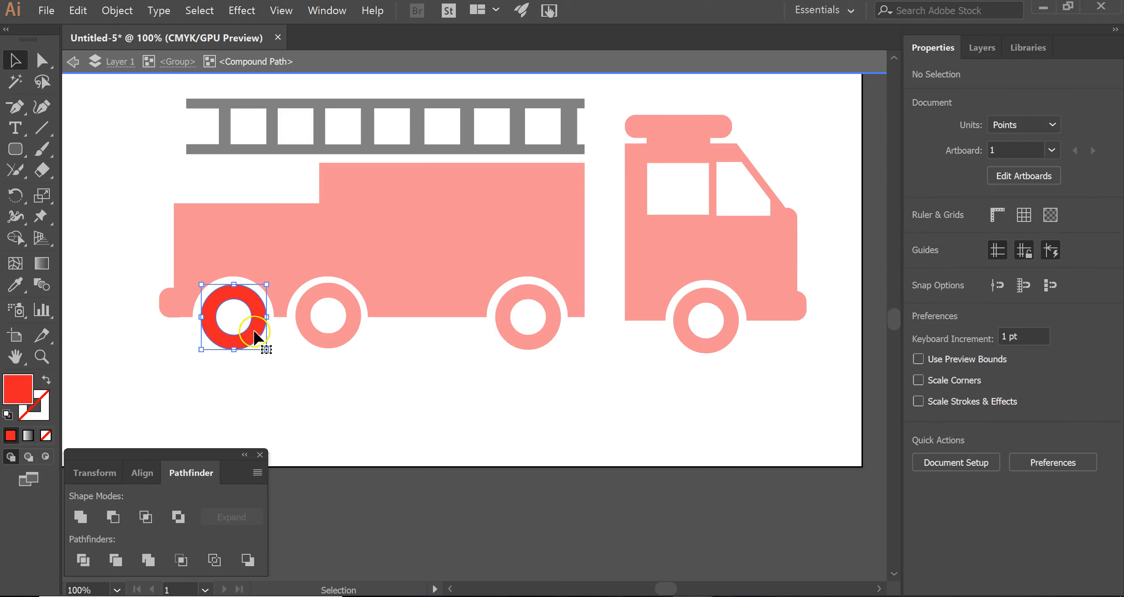
left_click(920, 241)
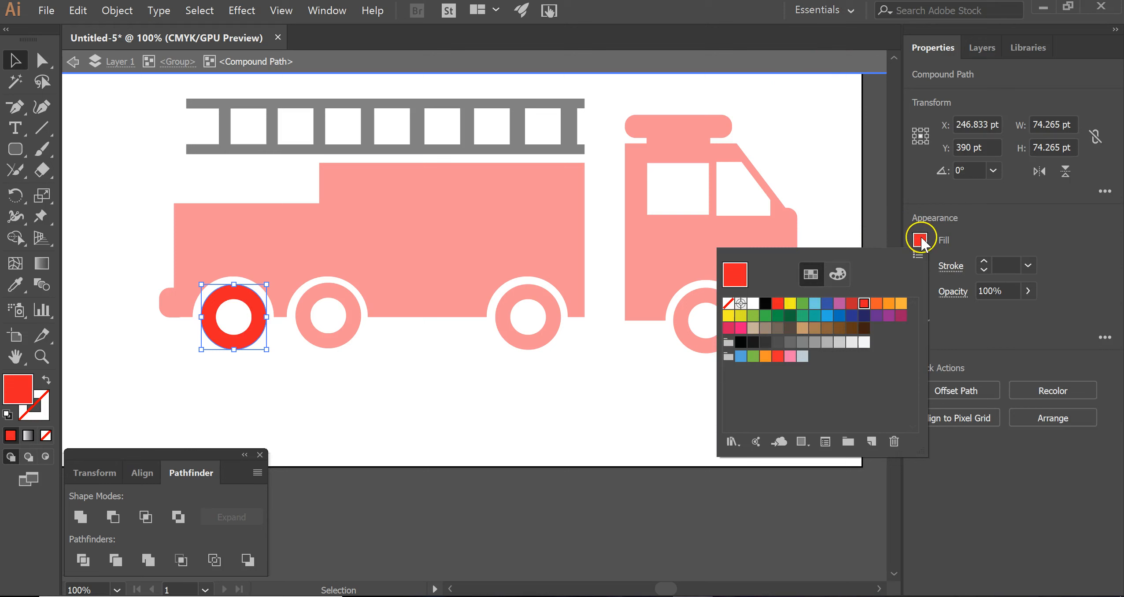
left_click(766, 304)
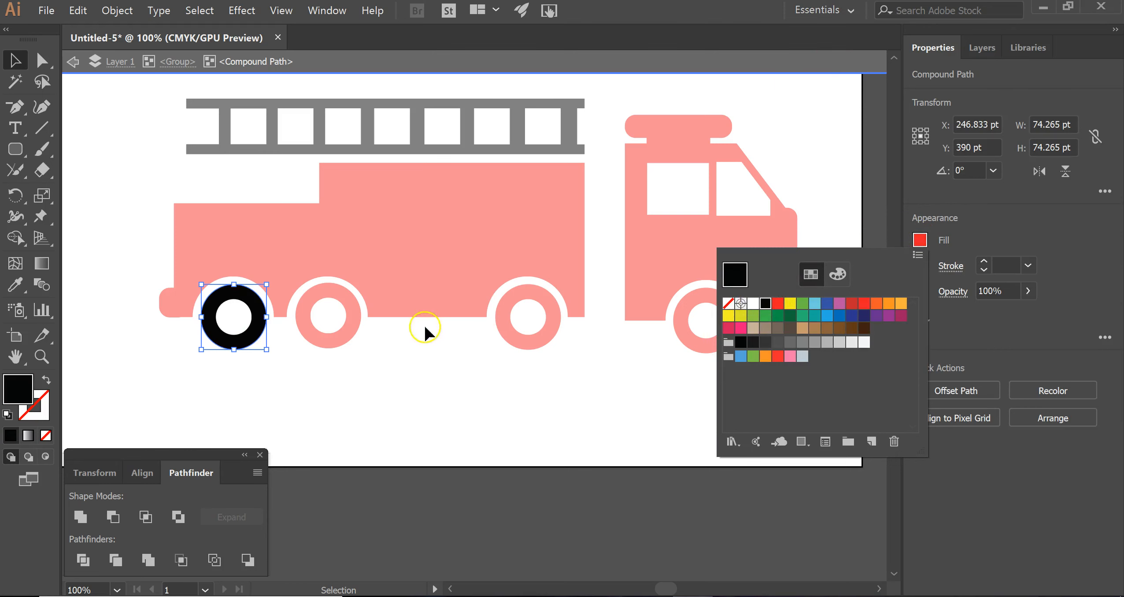
- Isolate the truck group and fill the second wheel from the rear with black
double_click(358, 326)
left_click(349, 331)
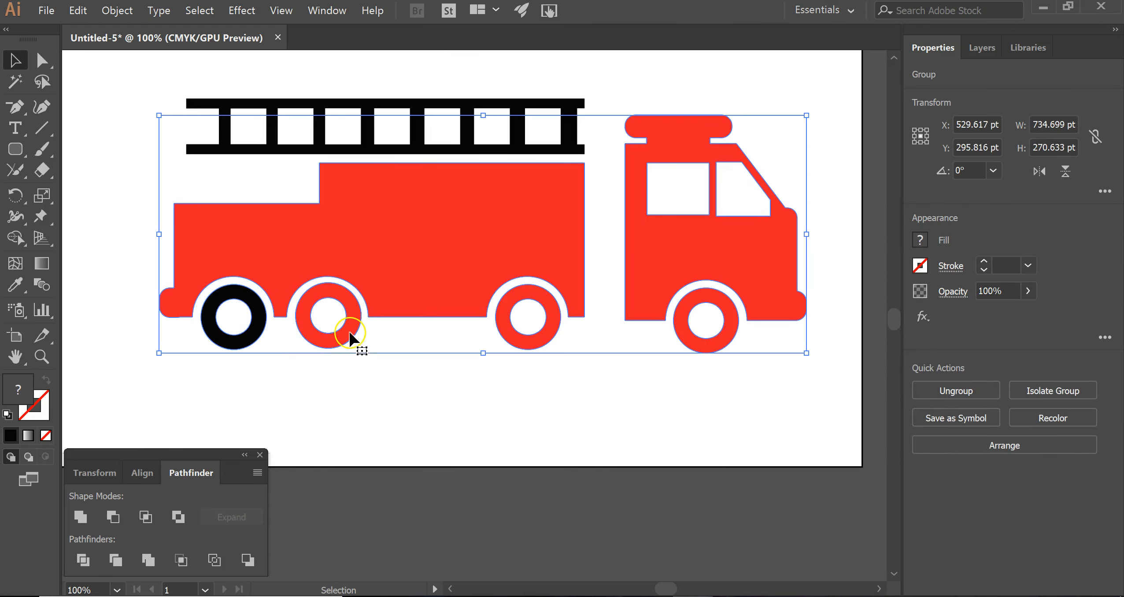
double_click(349, 331)
left_click(665, 296)
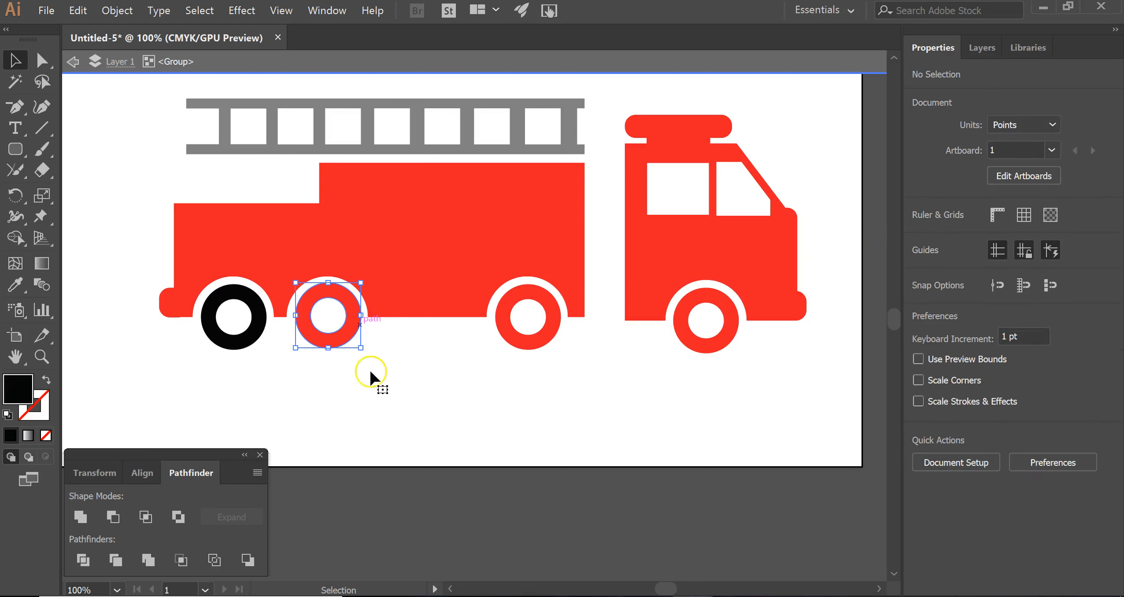
left_click(352, 330)
left_click(919, 242)
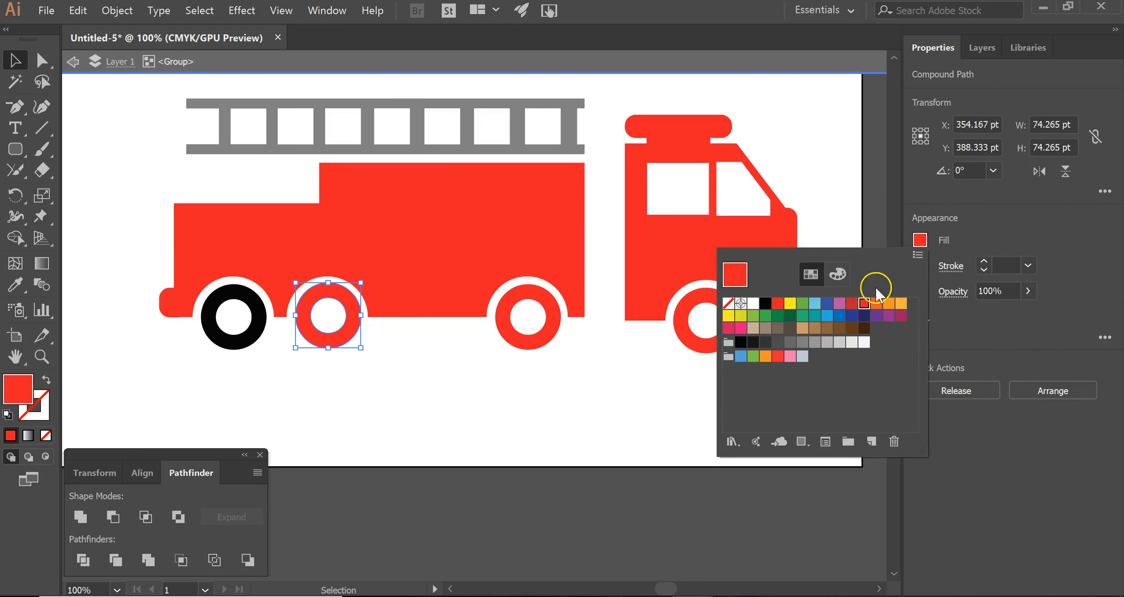
left_click(765, 304)
- Isolate the third wheel, at the front of the truck body, and fill it with black
left_click(557, 319)
double_click(557, 319)
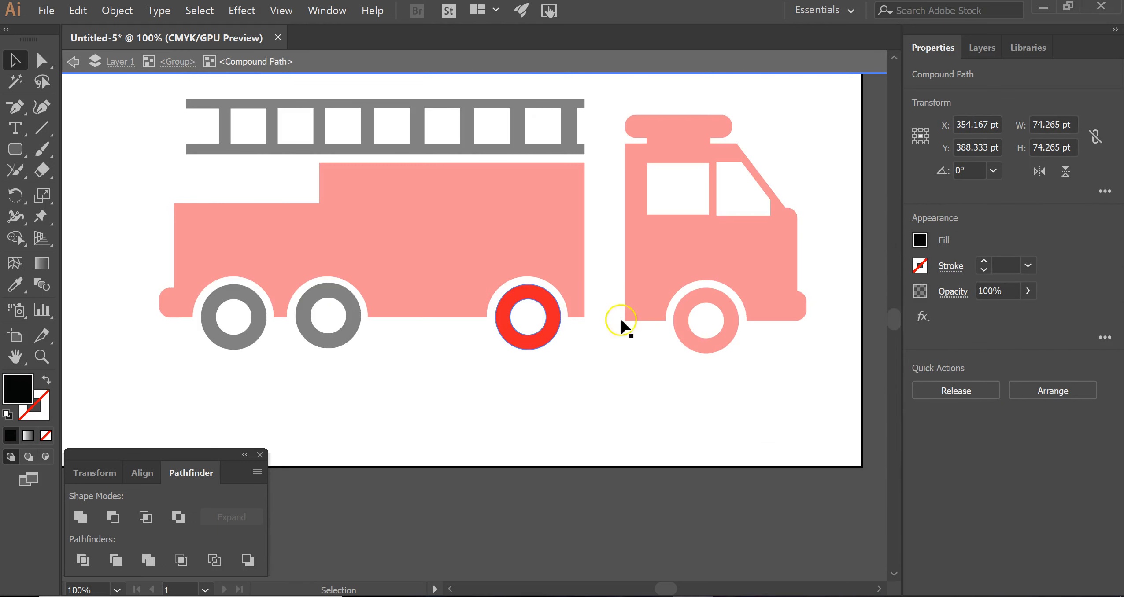
left_click(556, 320)
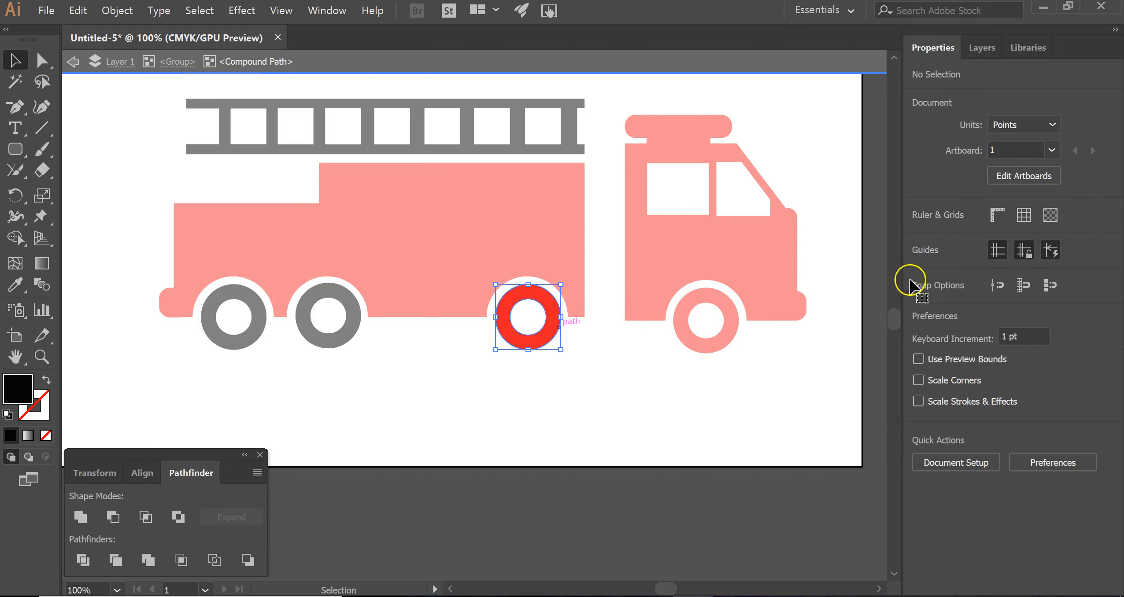
left_click(917, 242)
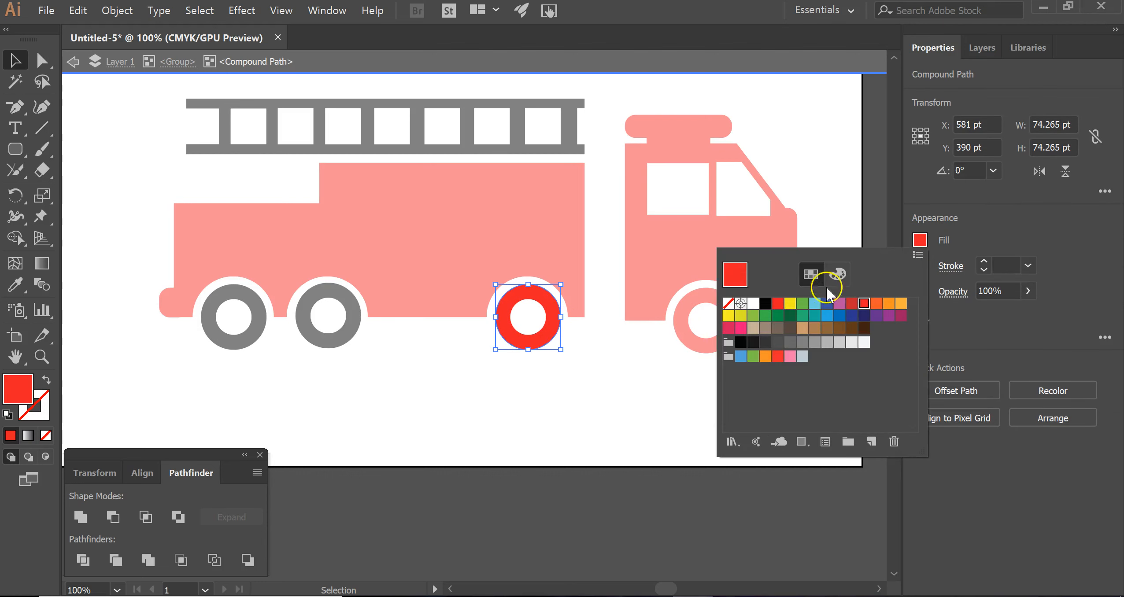
left_click(766, 304)
- Select the wheel under the cab within the truck group and fill it with black
double_click(684, 323)
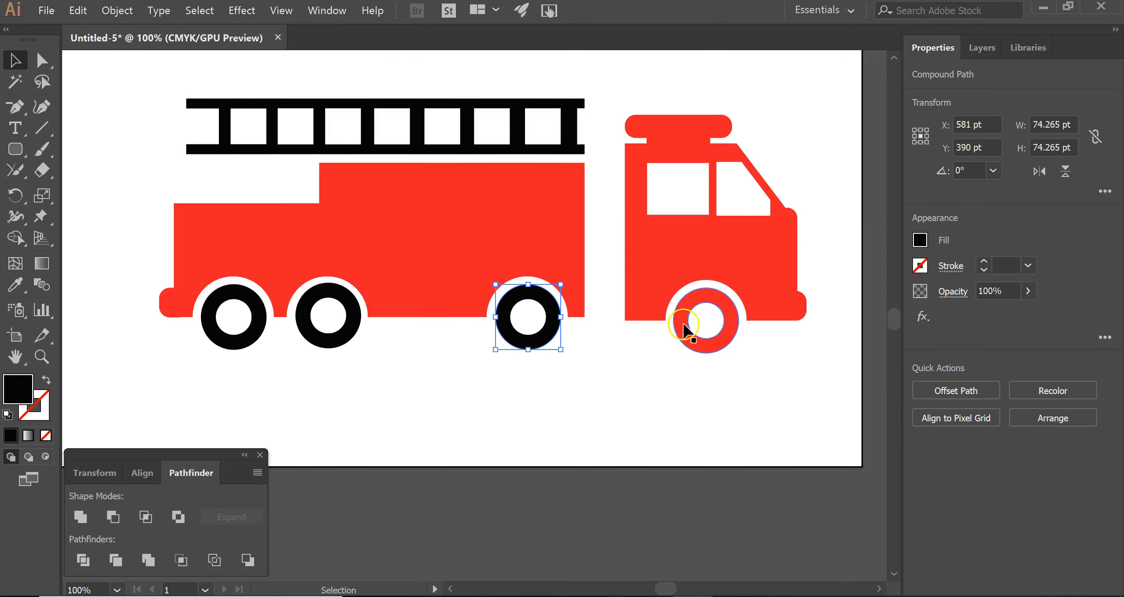
left_click(691, 324)
double_click(687, 337)
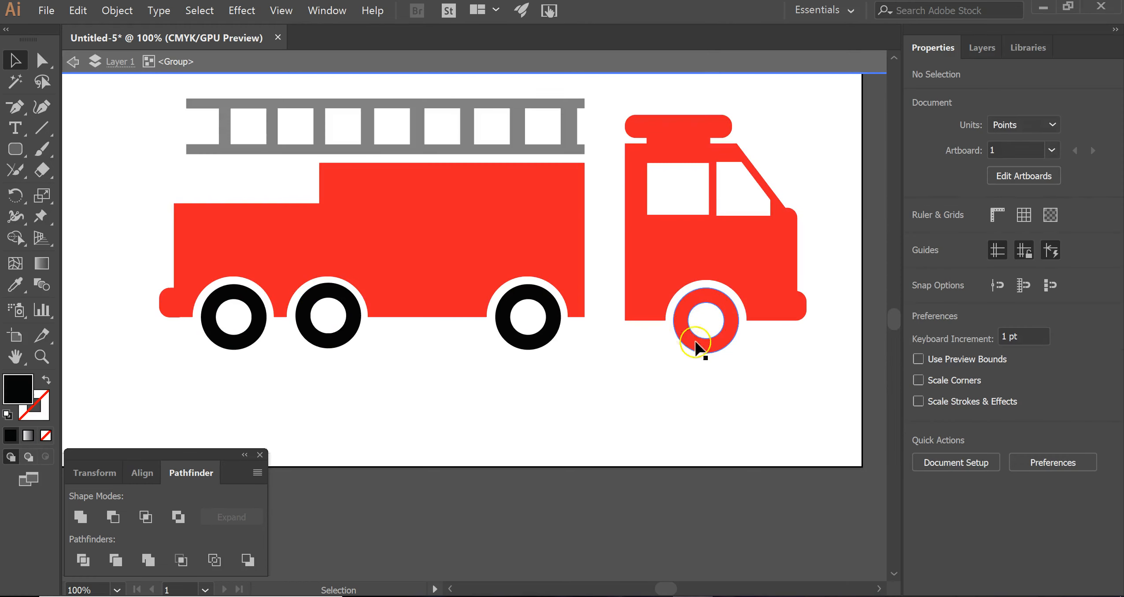
left_click(701, 347)
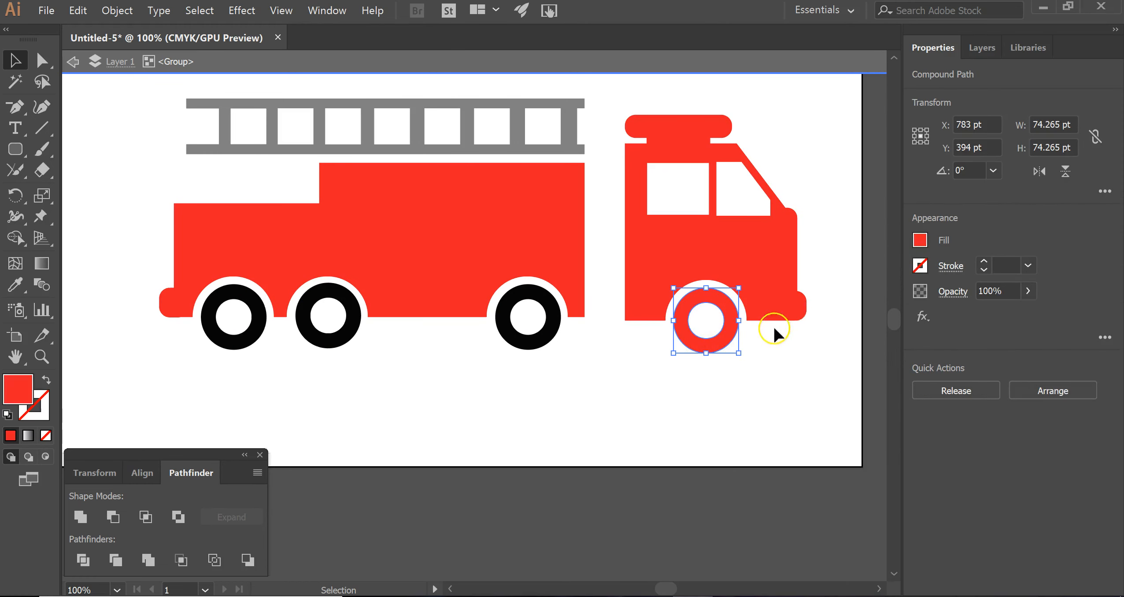
left_click(919, 241)
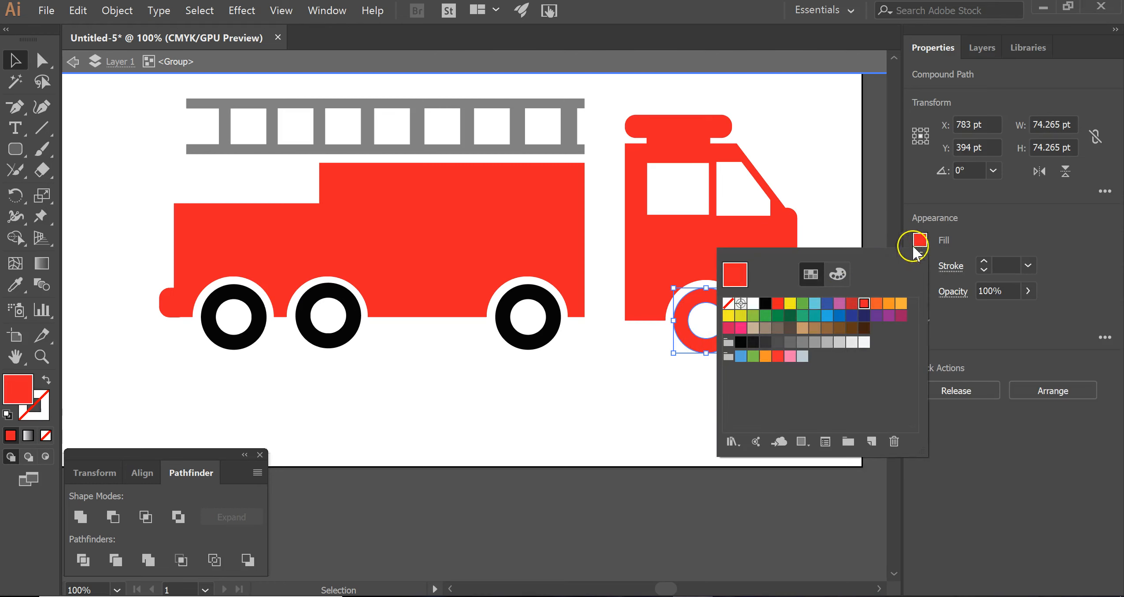
left_click(765, 304)
- Leave group isolation and set the cab wheel's fill to medium gray
double_click(519, 130)
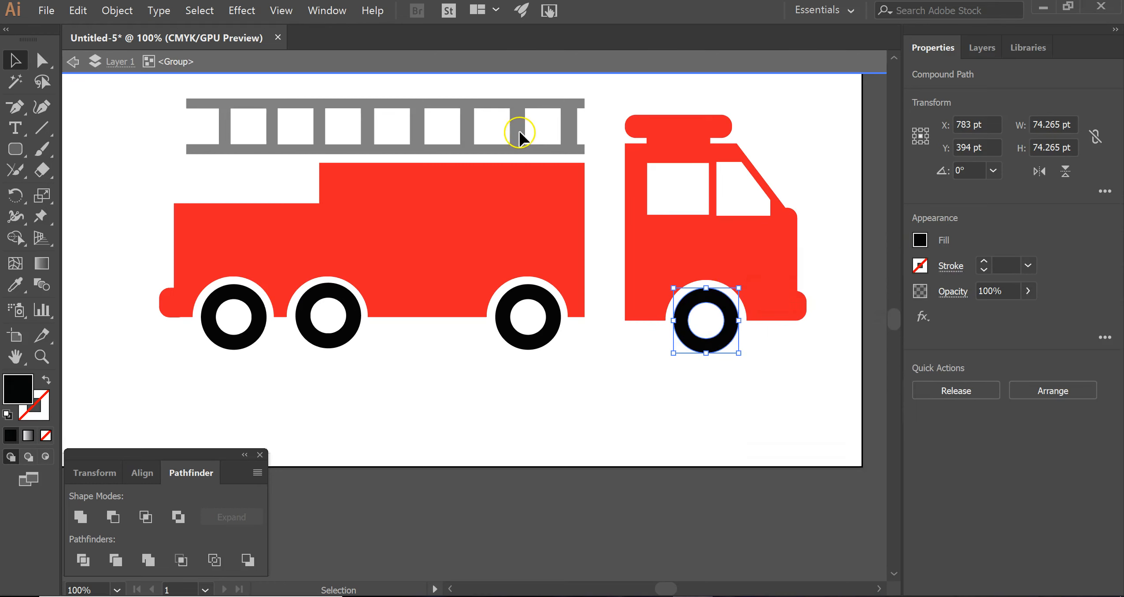
left_click(919, 241)
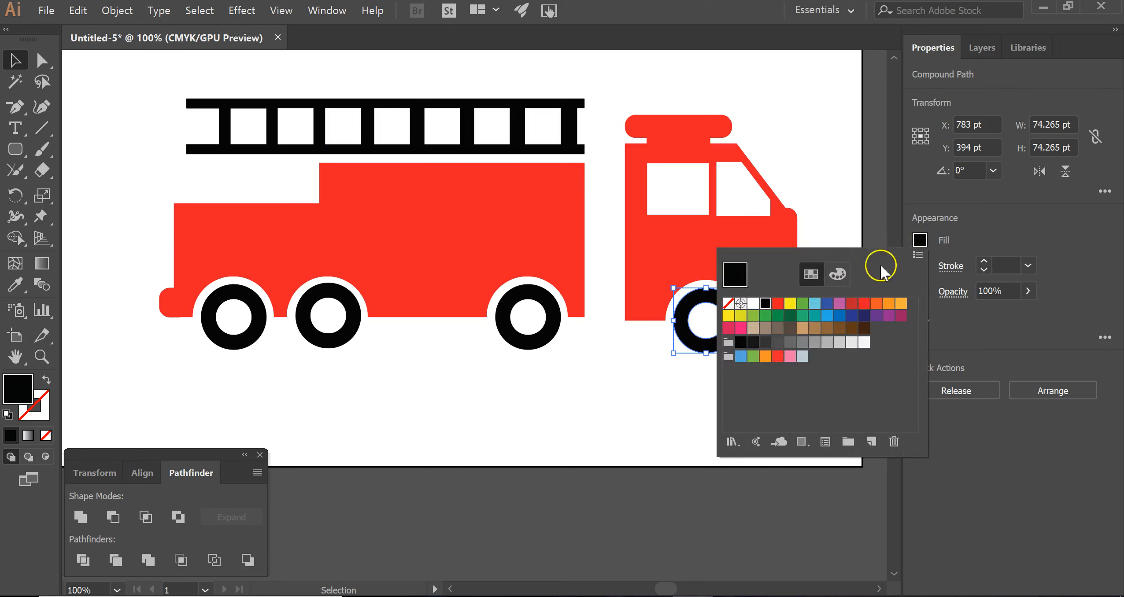
left_click(814, 344)
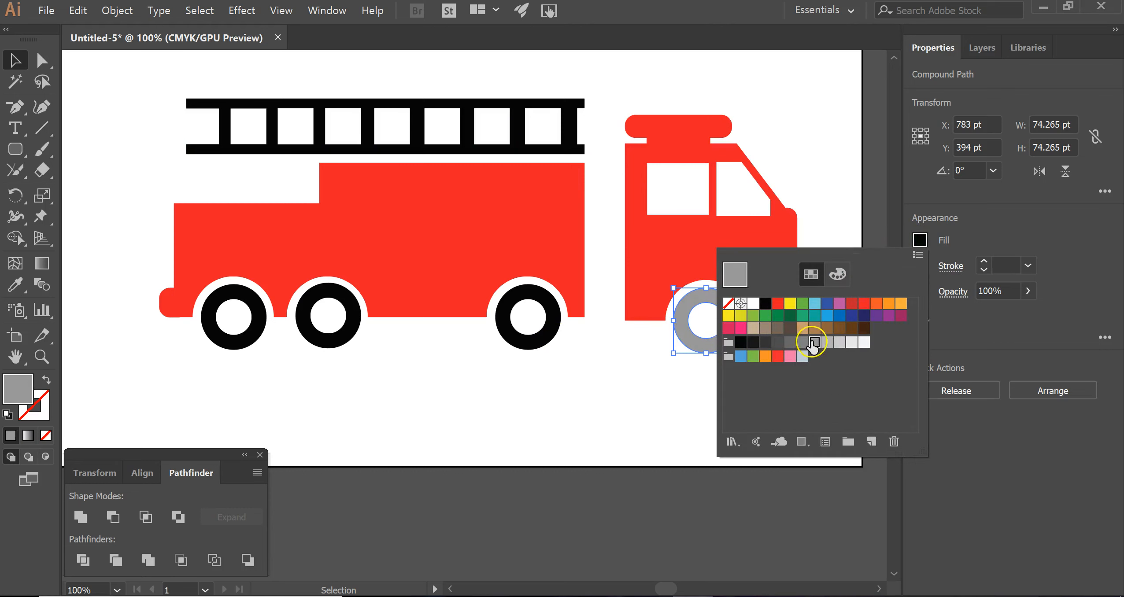
- Isolate the ladder compound path, fill it with medium gray, and leave isolation mode
double_click(515, 136)
left_click(557, 141)
left_click(522, 132)
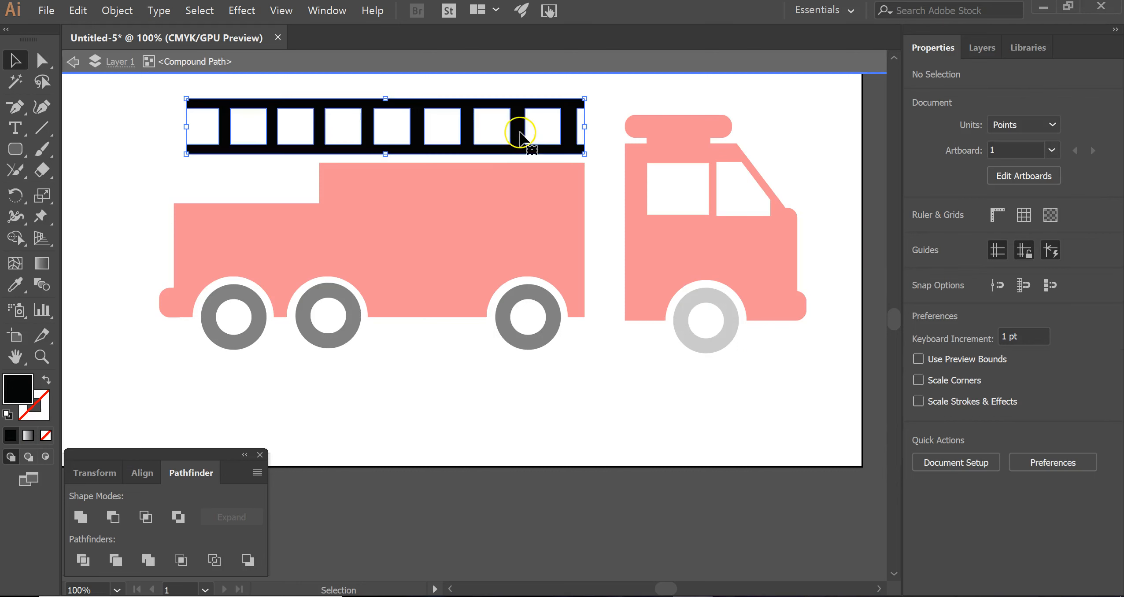
left_click(920, 240)
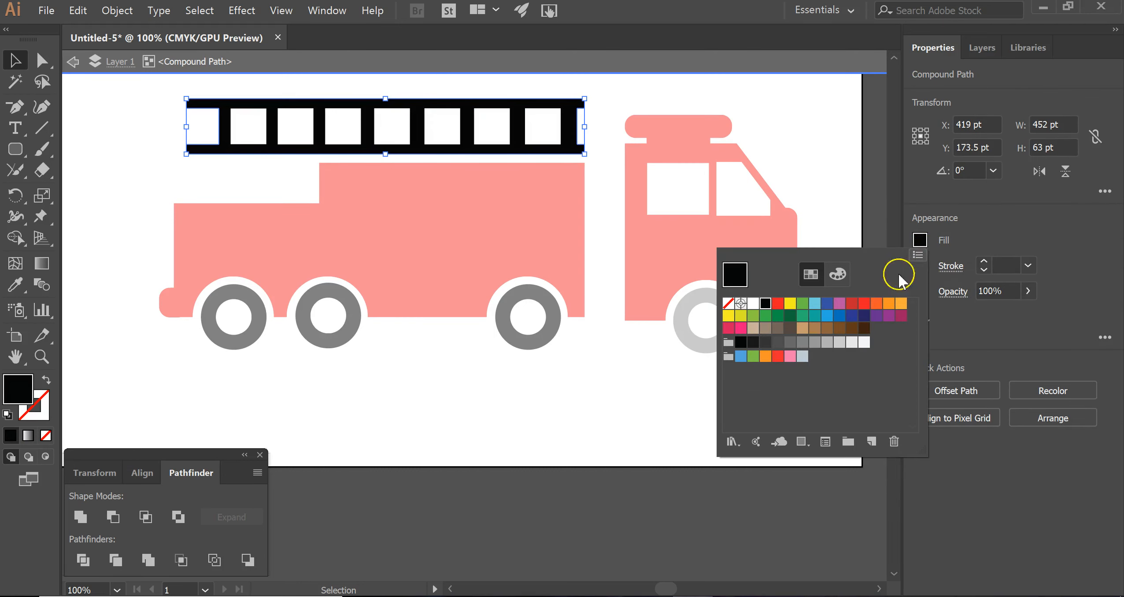
left_click(803, 344)
left_click(563, 398)
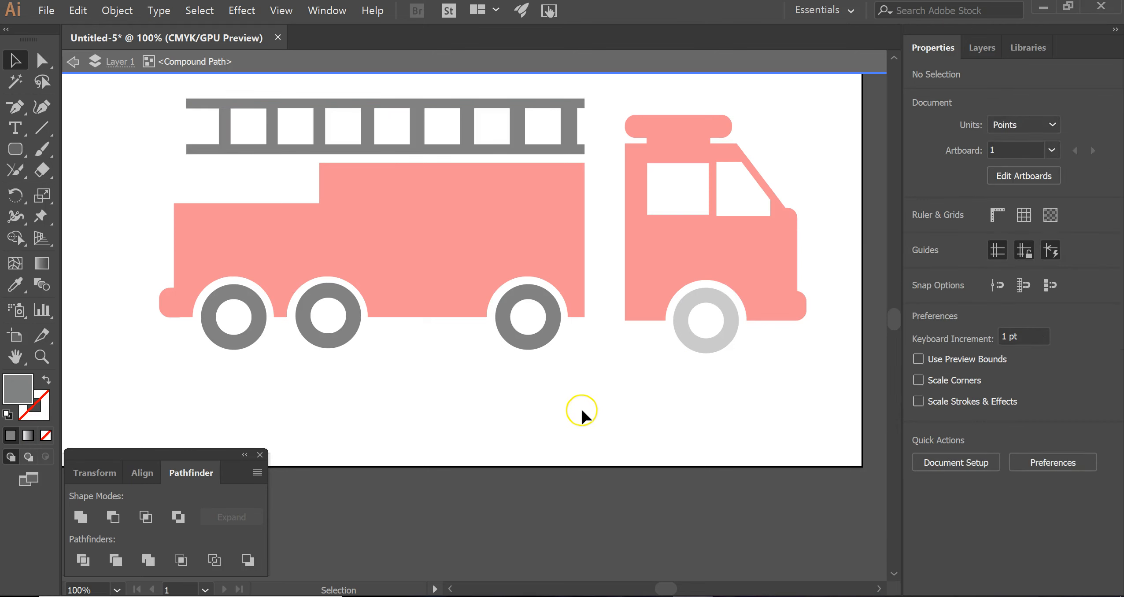
double_click(736, 408)
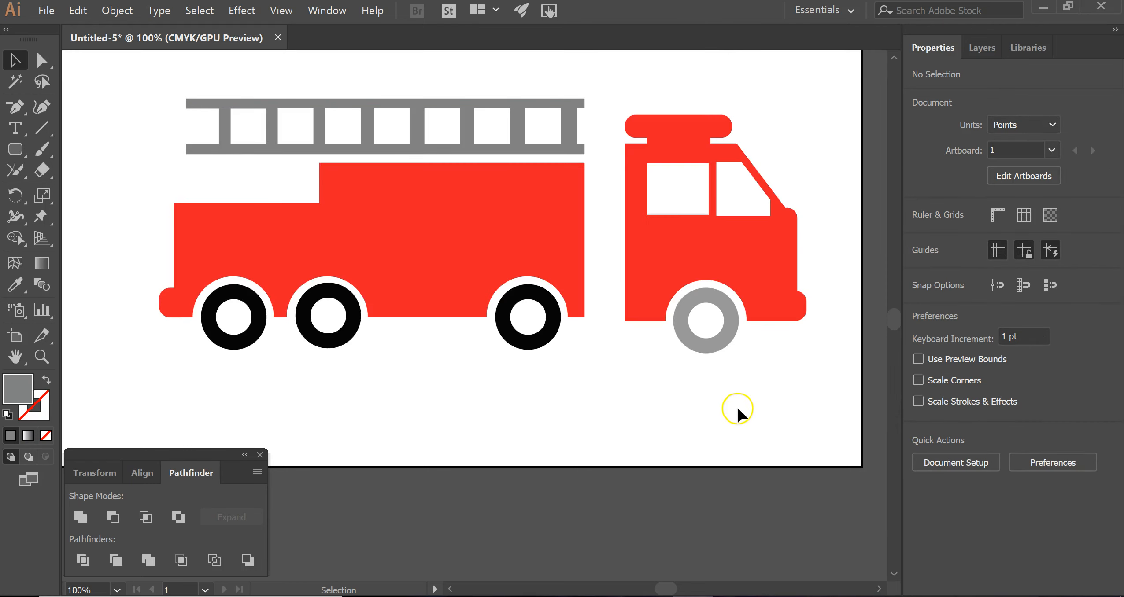
- Isolate the truck group, fill the wheel under the cab with black, and leave isolation
left_click(720, 345)
double_click(721, 344)
left_click(723, 347)
left_click(733, 336)
left_click(920, 241)
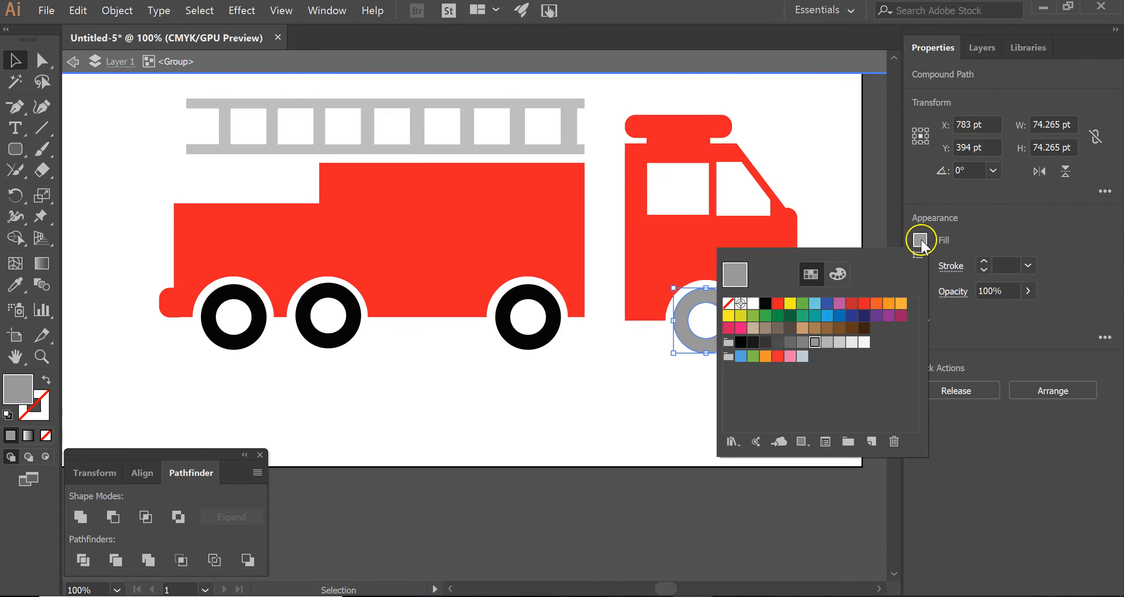
left_click(762, 307)
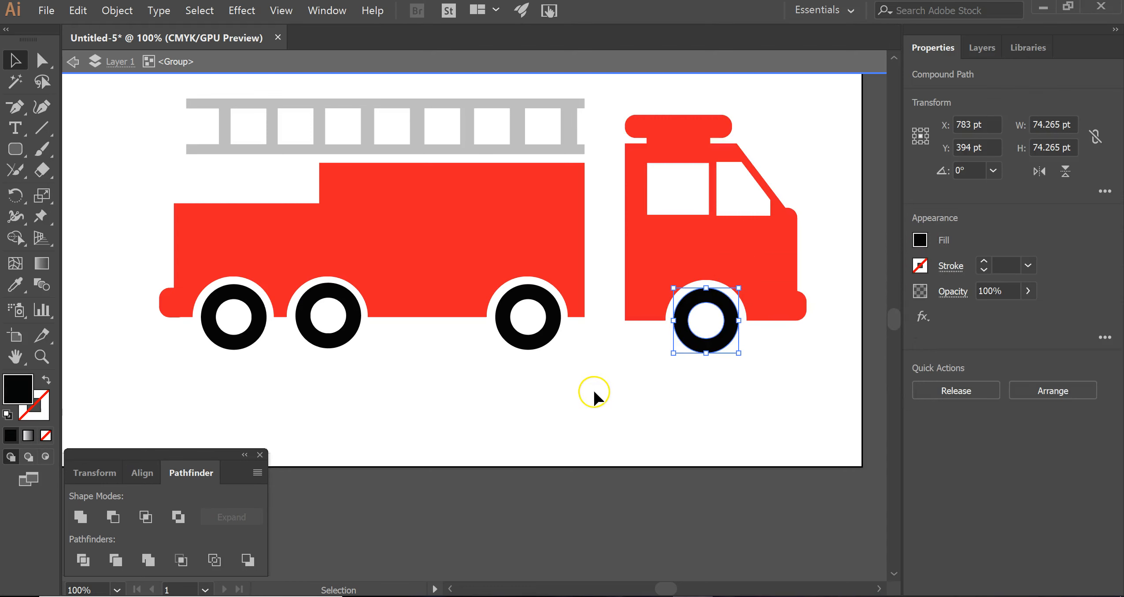
double_click(596, 401)
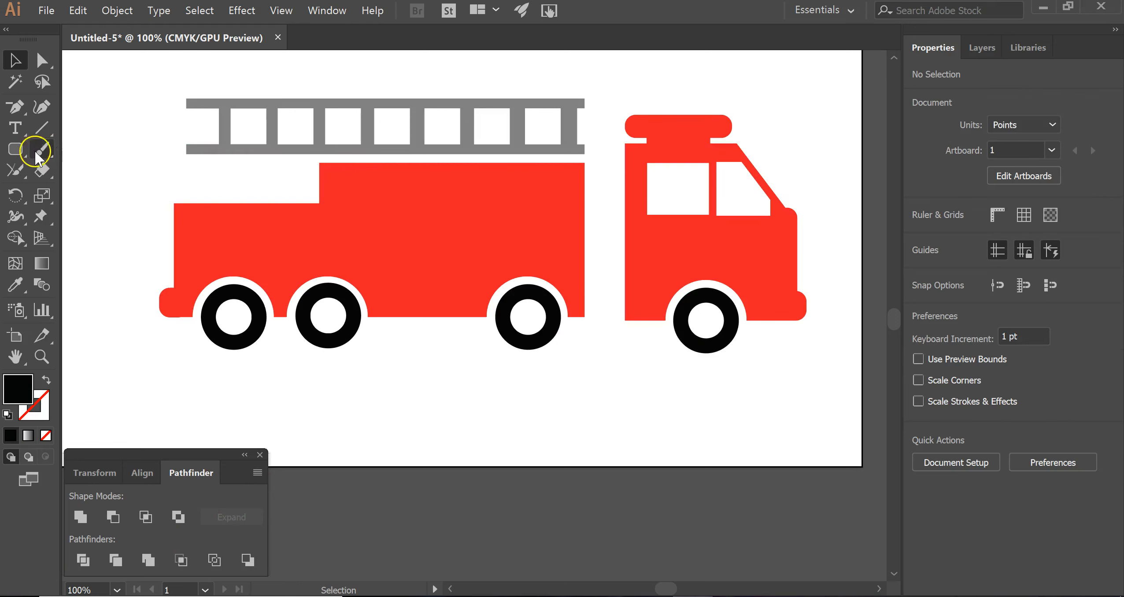
- Draw a thin rectangle about 381 pt wide and 8 pt high, place it as a stripe across the rear truck body, and fill it with white
left_click_drag(11, 162, 72, 148)
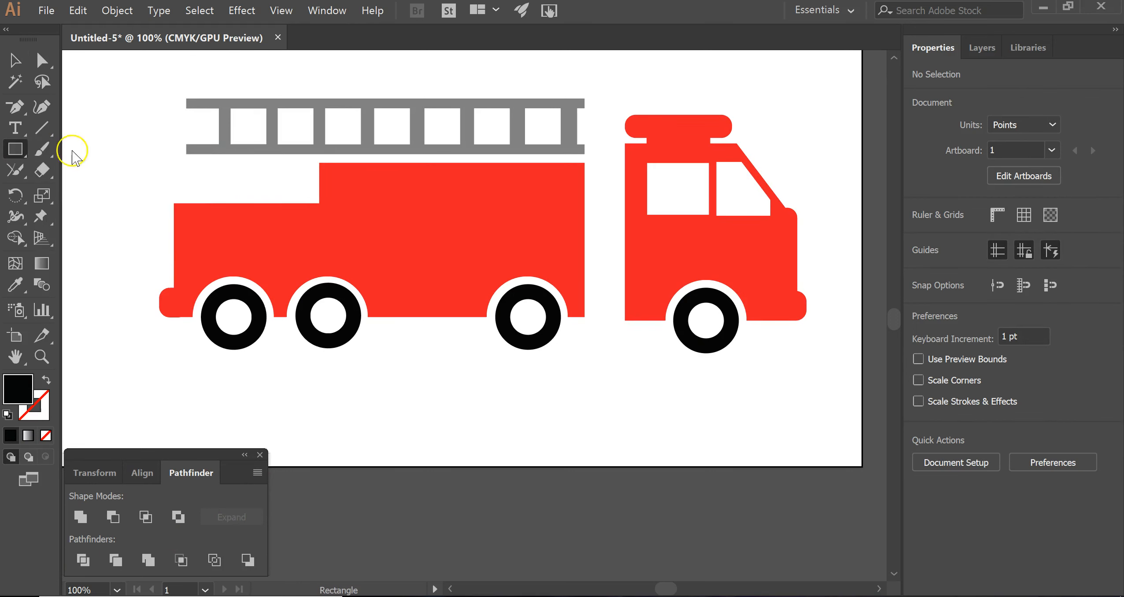
left_click_drag(248, 387, 586, 394)
left_click(11, 60)
left_click_drag(318, 390, 292, 245)
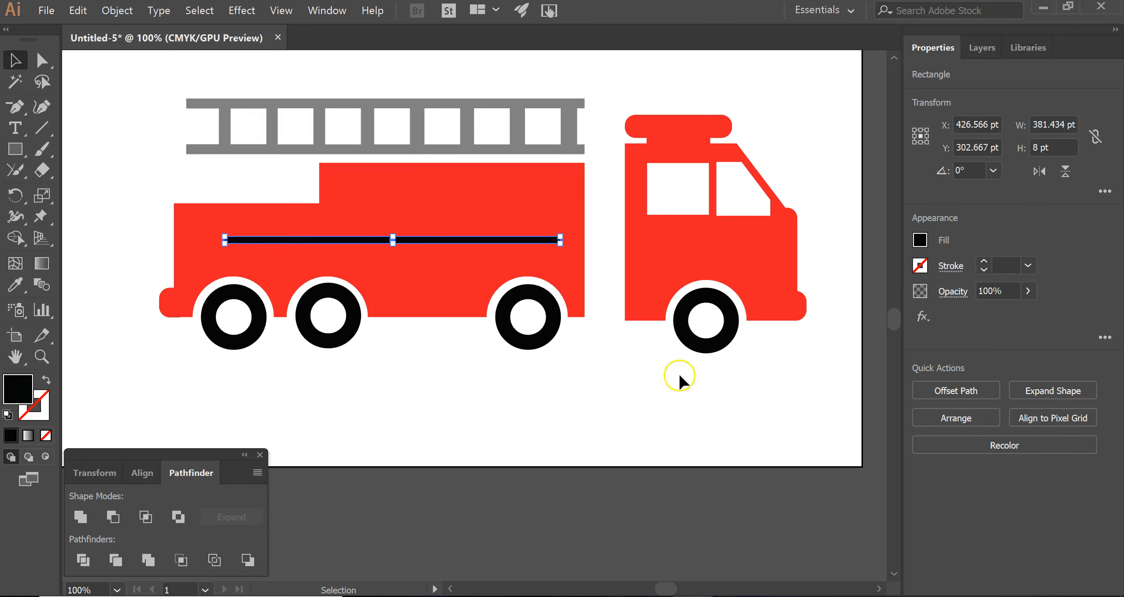
left_click(919, 241)
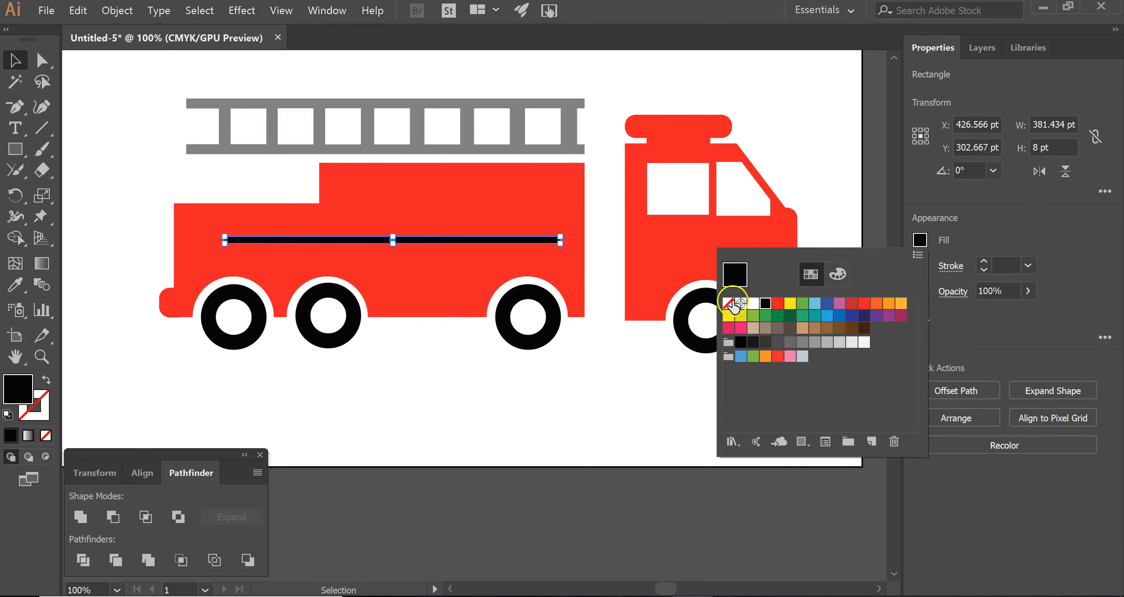
left_click(754, 304)
left_click(418, 379)
- Create an area text box about 86 by 31 pt below the truck and enter "No. 1"
left_click(15, 127)
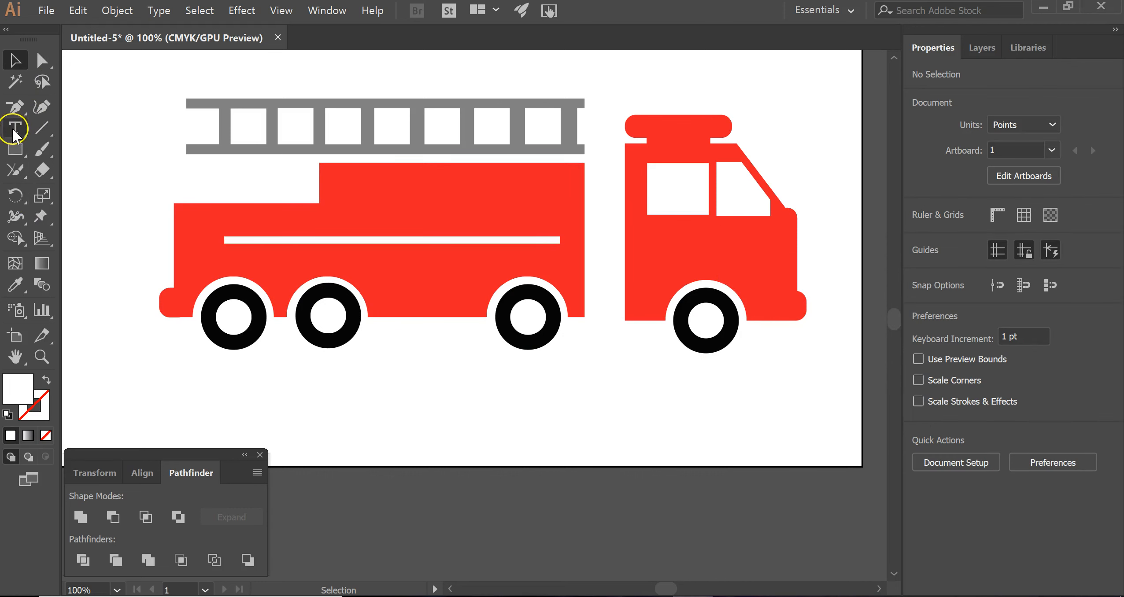
left_click_drag(15, 128, 81, 131)
left_click_drag(380, 371, 456, 398)
type("n")
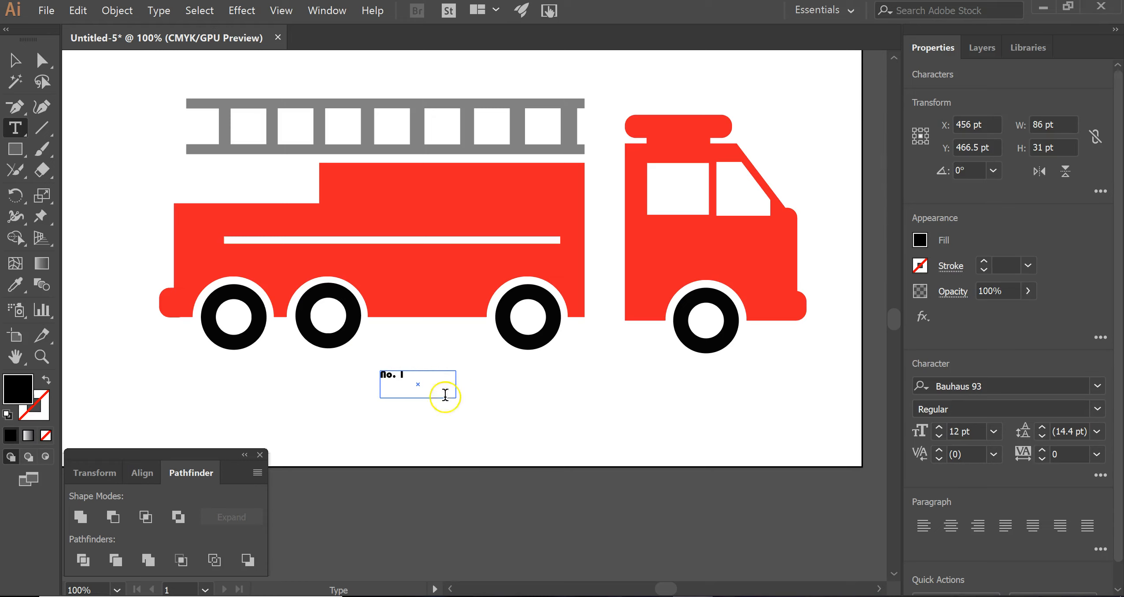
- Set the font of the "No. 1" text to Bernard MT Condensed
left_click_drag(407, 376, 372, 372)
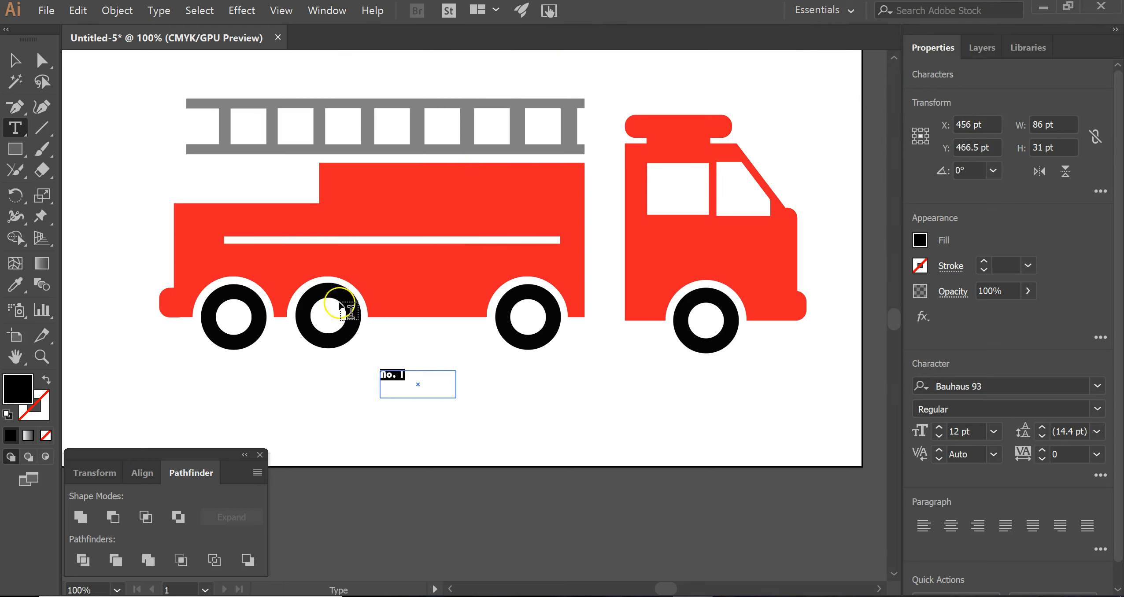
left_click(1098, 386)
scroll(841, 476, "down", 3)
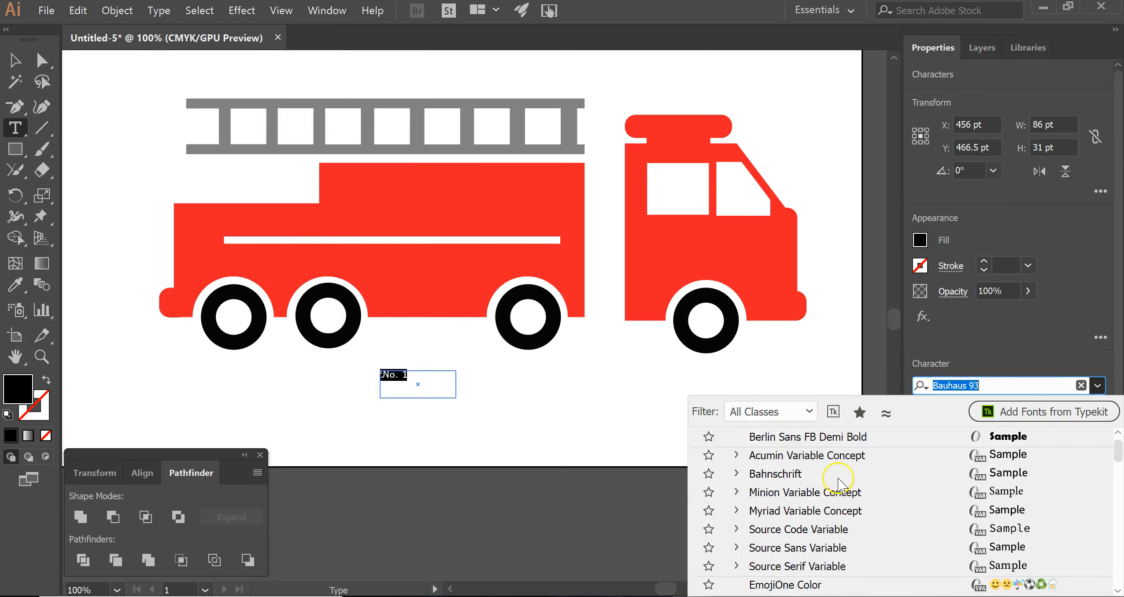
scroll(843, 478, "down", 2)
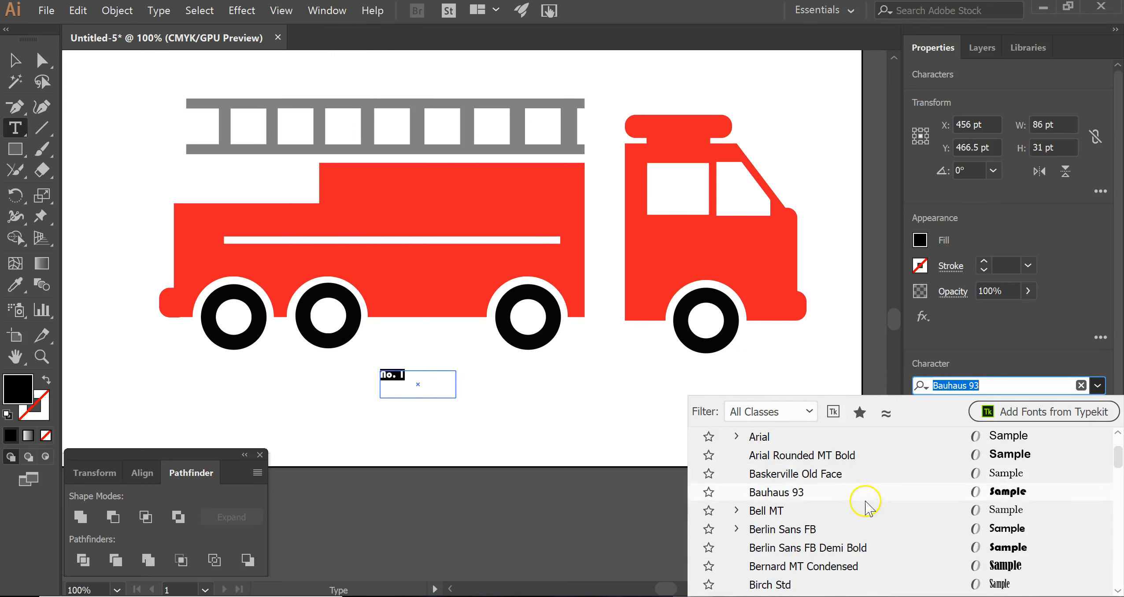
scroll(798, 500, "down", 1)
left_click(797, 512)
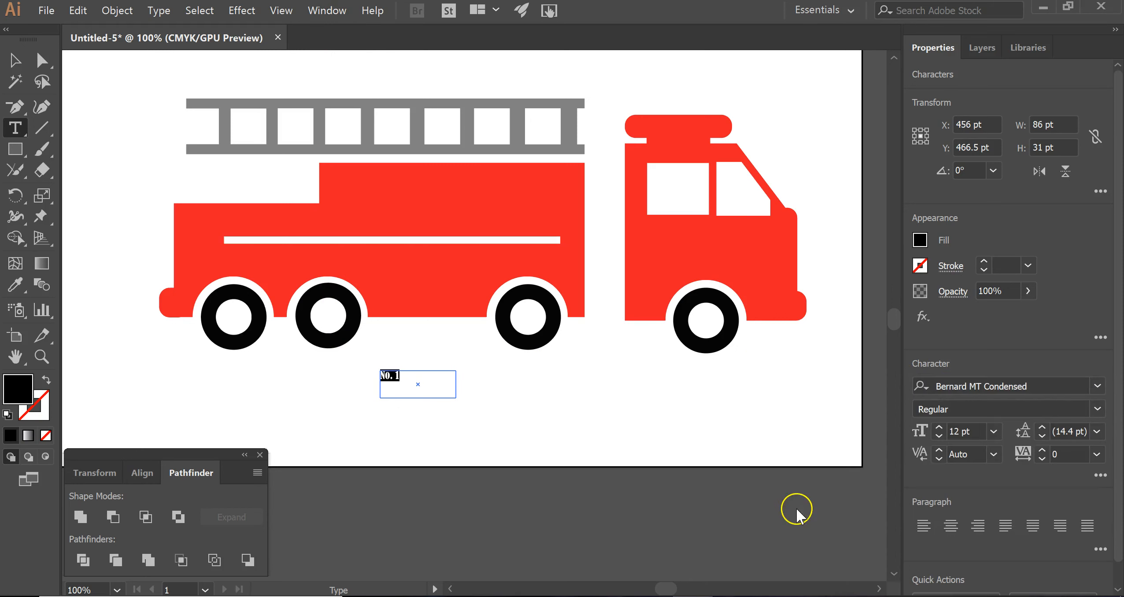
- Select the "No. 1" text box, shift it slightly to the right, and convert its text to outlines
left_click(16, 61)
left_click(416, 395)
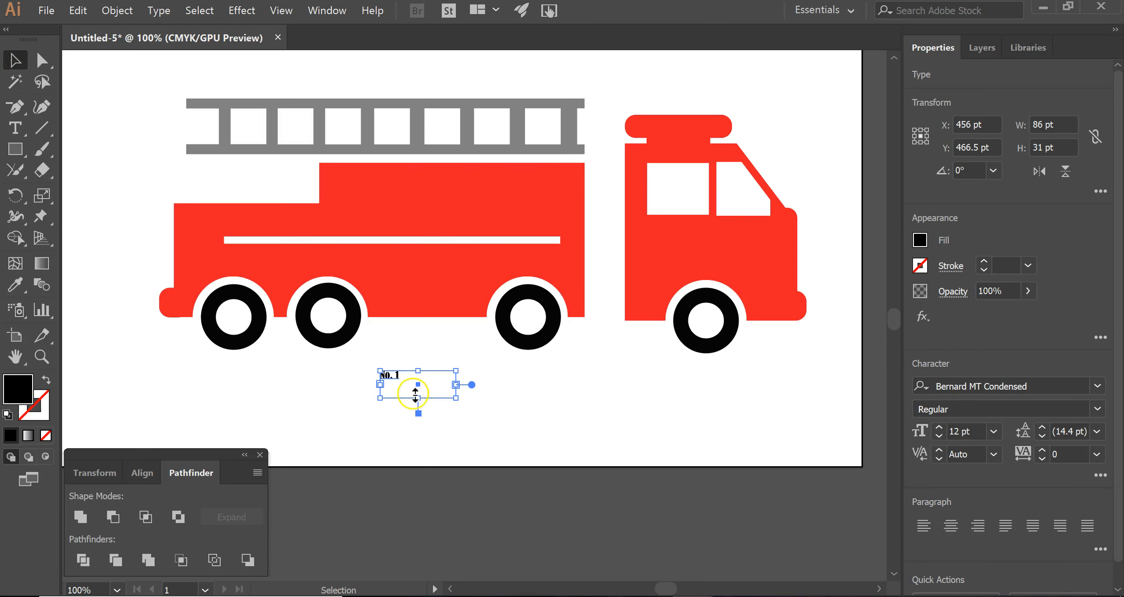
left_click_drag(401, 375, 425, 376)
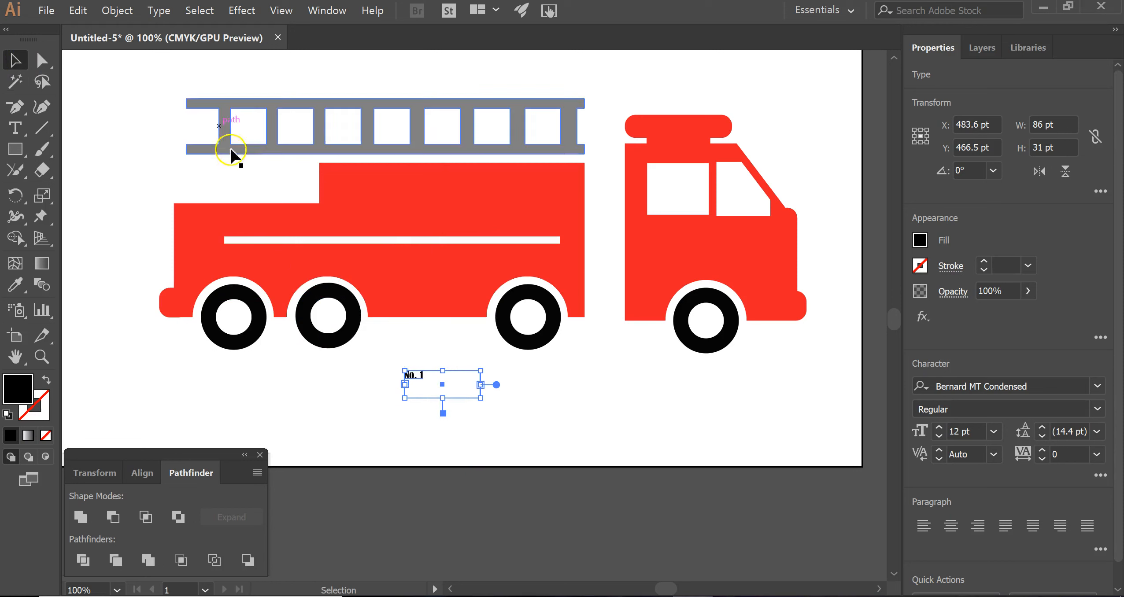
left_click(159, 10)
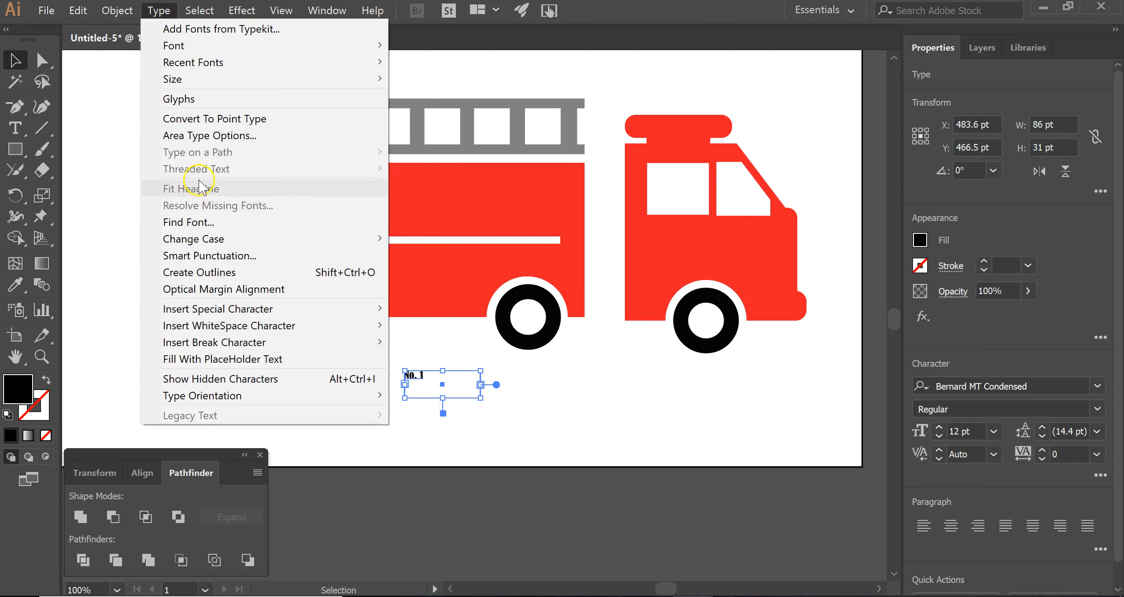
left_click(216, 272)
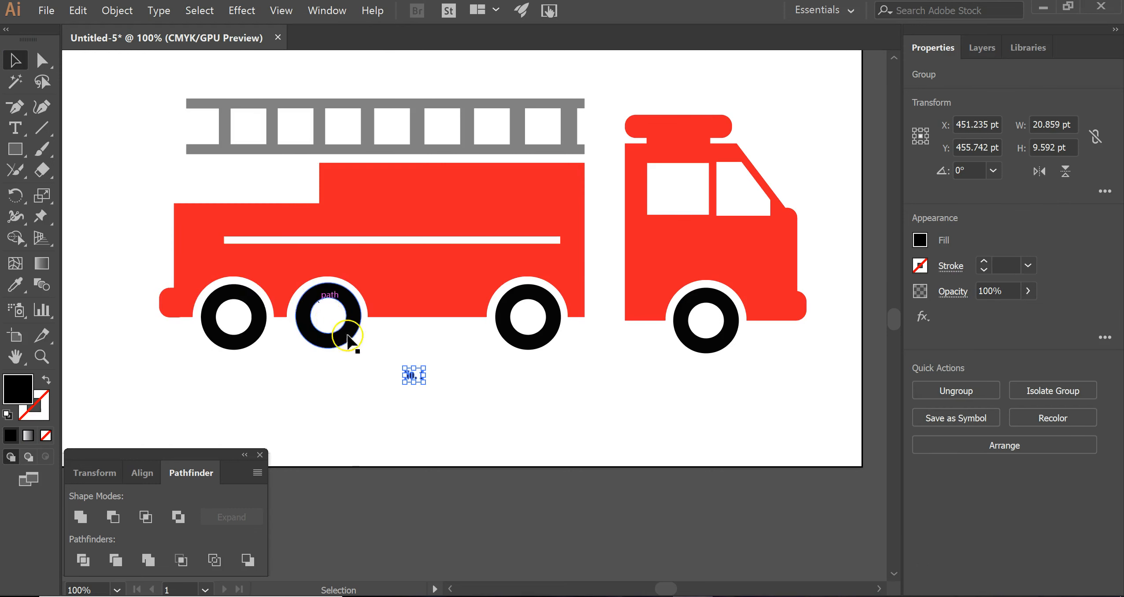
- Enlarge the outlined "No. 1" to about 103 by 44 pt and place it on the truck body above the white stripe
left_click_drag(423, 382, 494, 431)
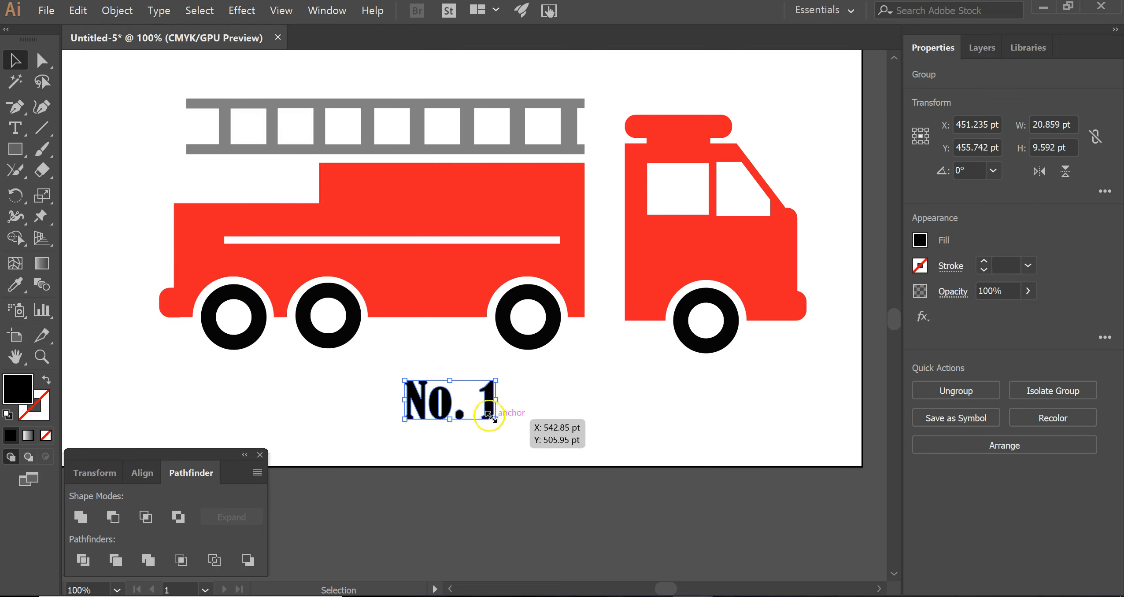
mouse_move(453, 402)
left_mouse_down()
mouse_move(469, 365)
mouse_move(432, 194)
mouse_move(468, 364)
mouse_move(452, 403)
left_mouse_up()
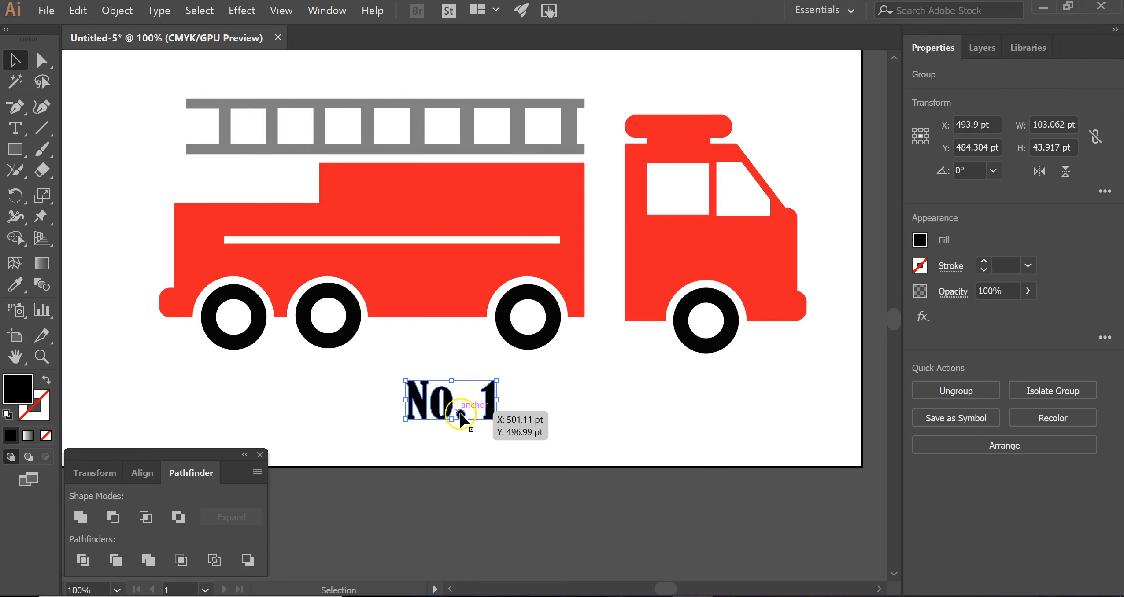
left_click_drag(452, 410, 440, 208)
left_click(629, 416)
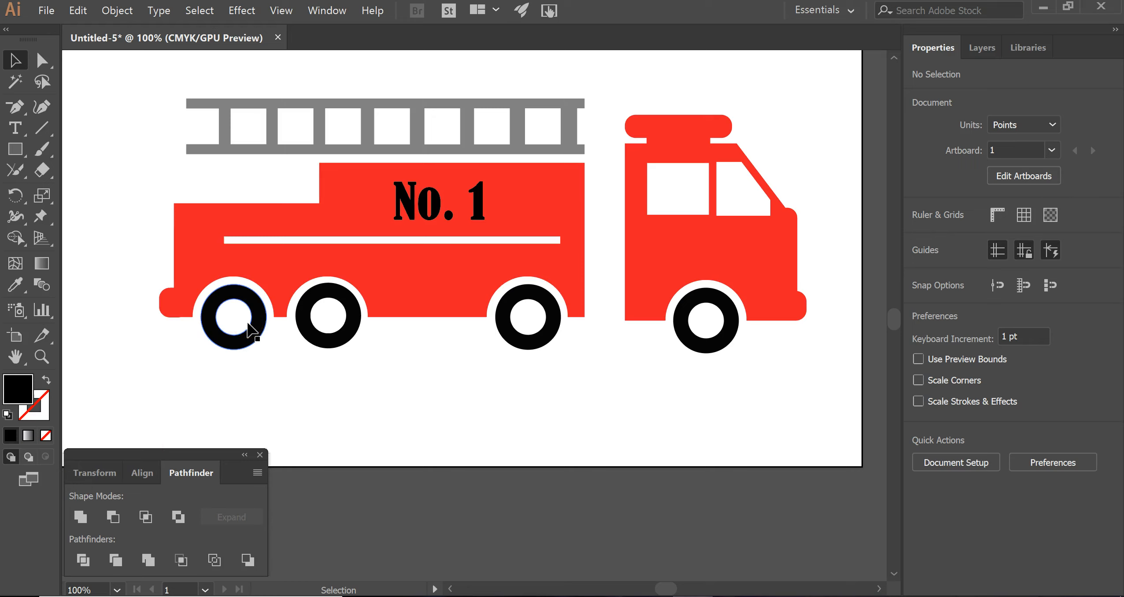
- Select all parts of the fire truck, including the ladder, stripe and lettering, and group them
left_click(276, 176)
left_click_drag(145, 88, 817, 374)
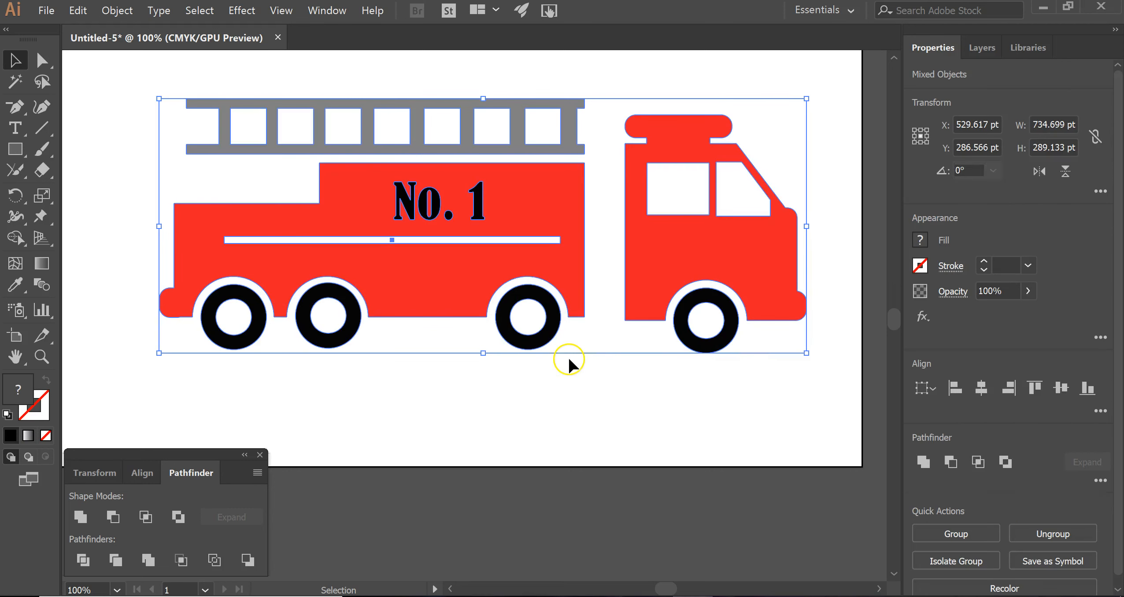
key("ctrl")
key("ctrl+g")
left_click(688, 440)
- Scale the grouped fire truck down proportionally and move it to the left half of the artboard
left_click(238, 270)
left_click_drag(159, 353, 347, 284)
left_click_drag(628, 217, 382, 296)
left_click(690, 359)
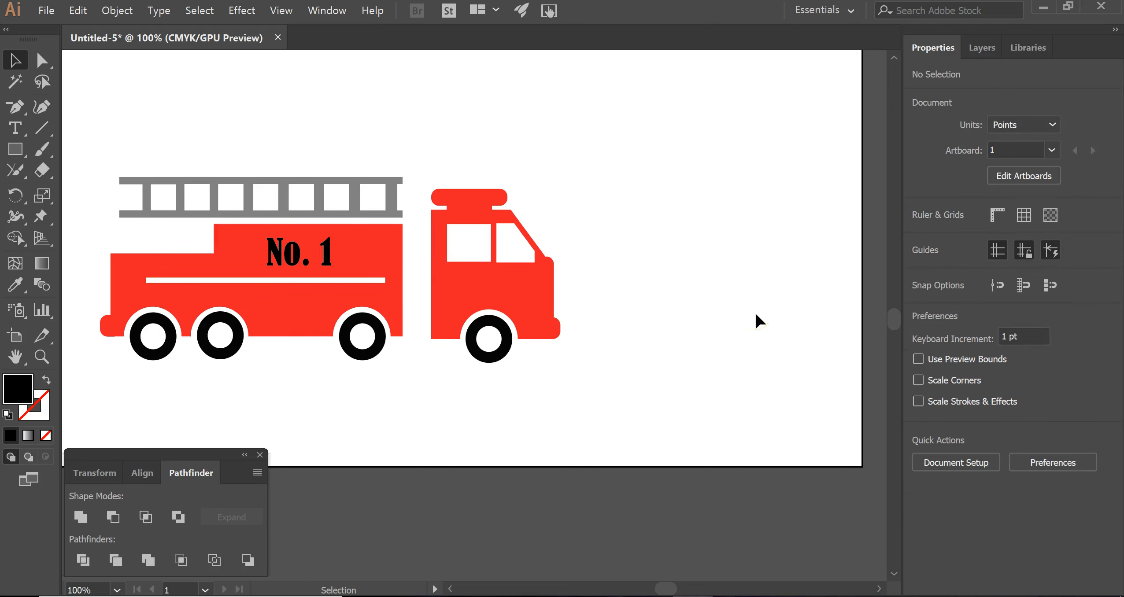